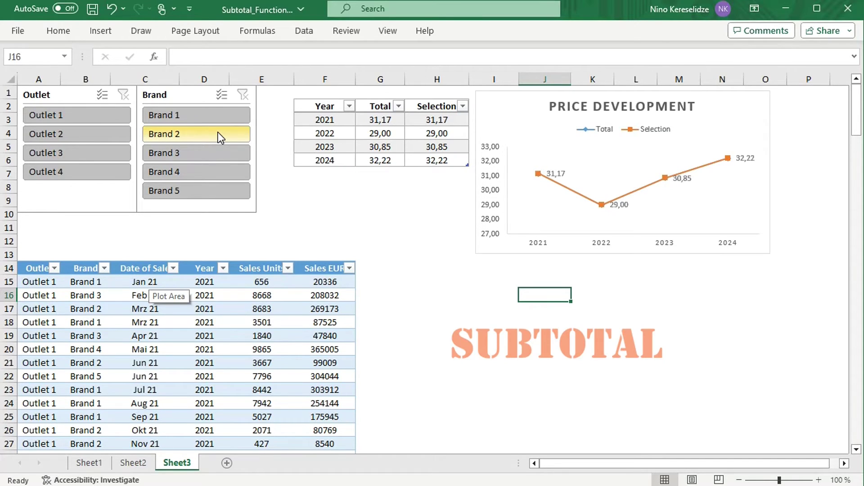
Try the Outlet 1, Outlet 2, Brand 1 and Brand 2 slicer filters, then clear both slicers
click(94, 113)
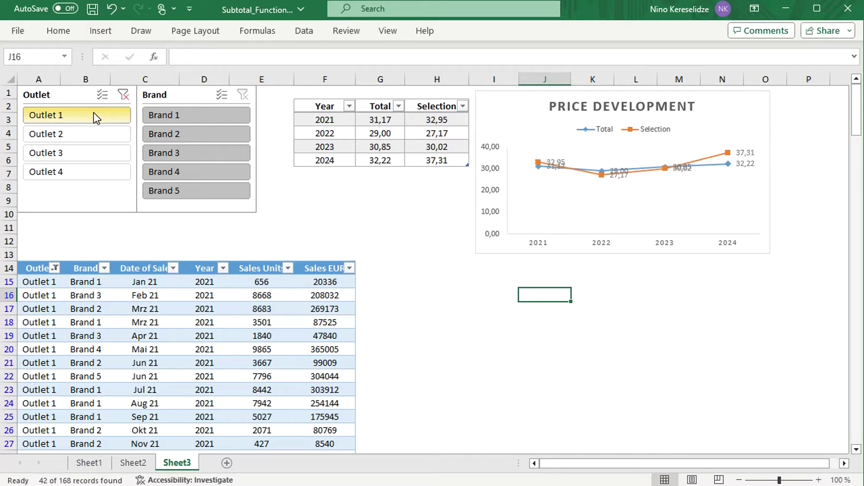
click(101, 136)
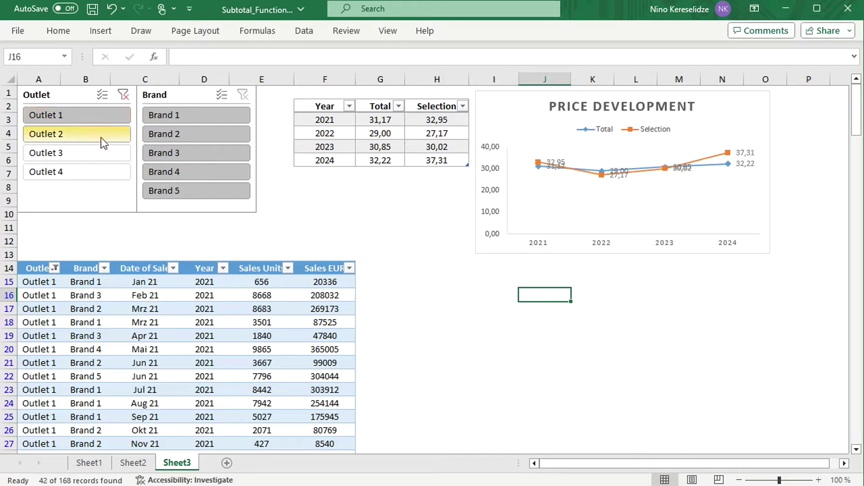
click(200, 117)
click(204, 136)
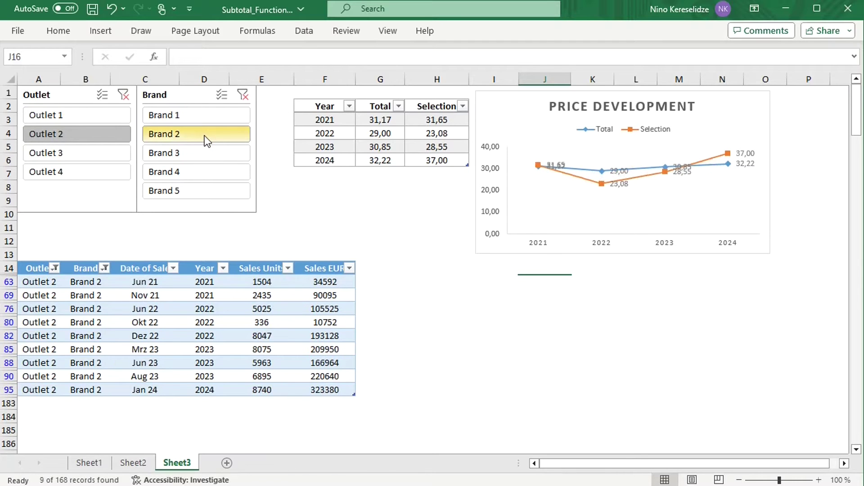
click(124, 96)
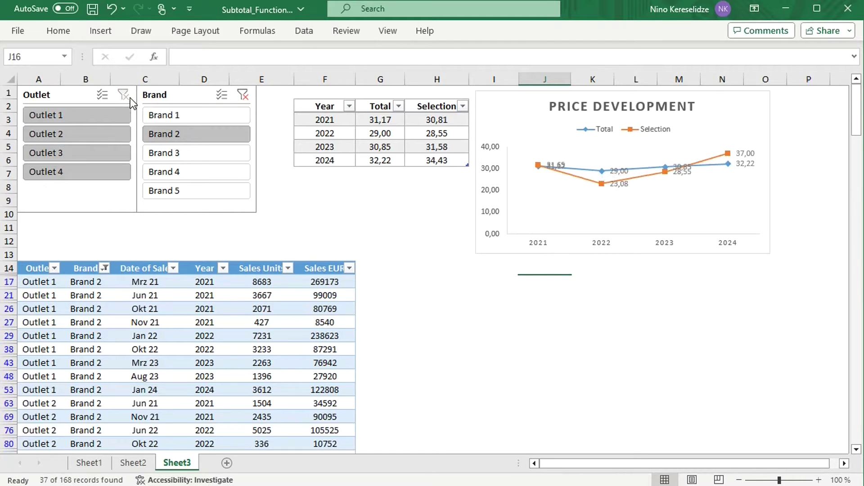
click(243, 95)
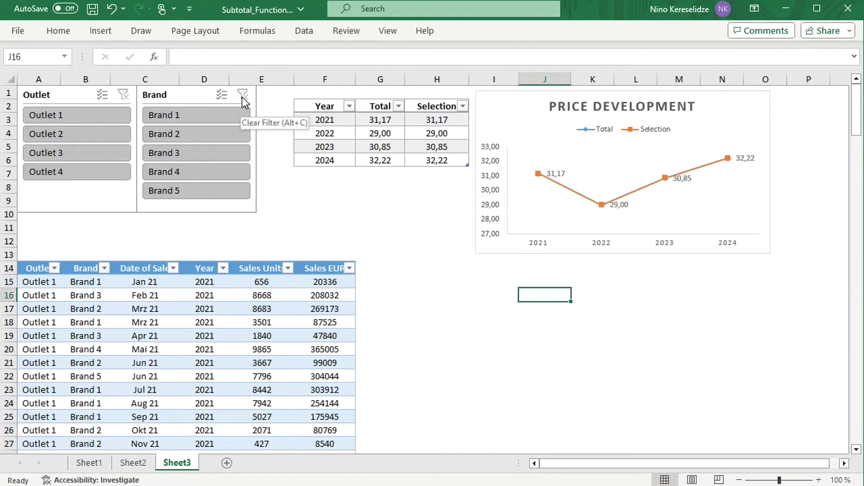
On Sheet1, select the Interactive FILTER formula in P6 and step through Outlets 2, 3 and 4
click(89, 463)
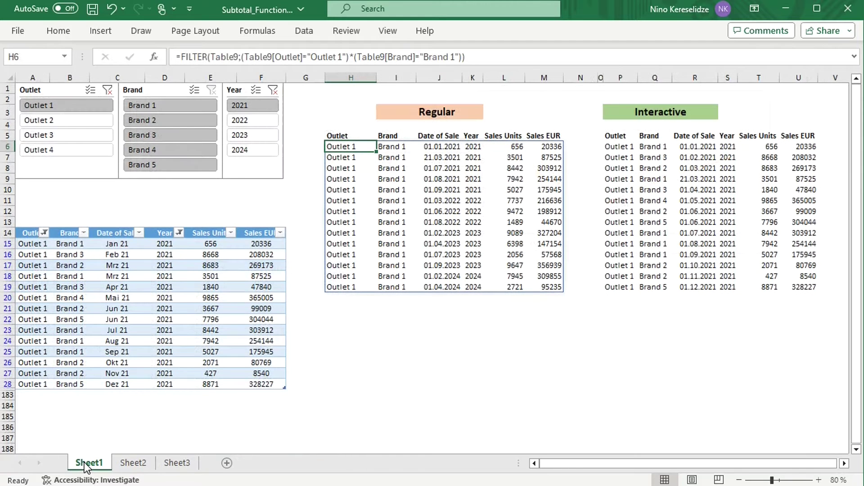
click(622, 151)
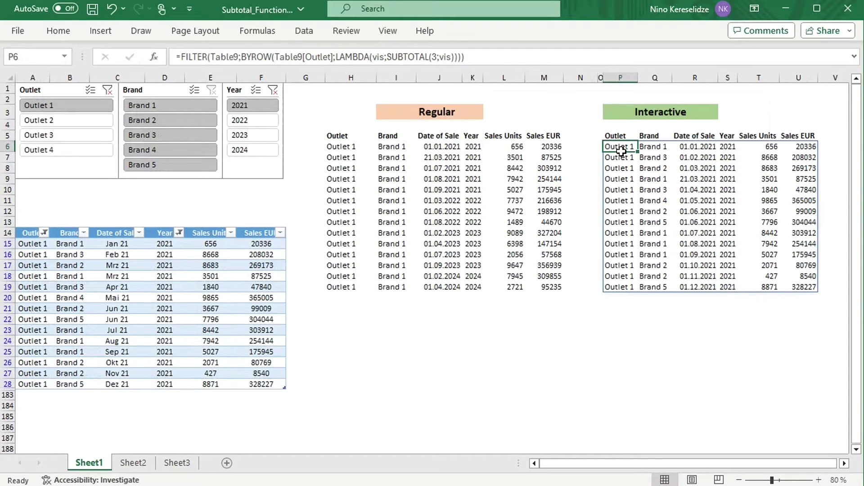
click(74, 123)
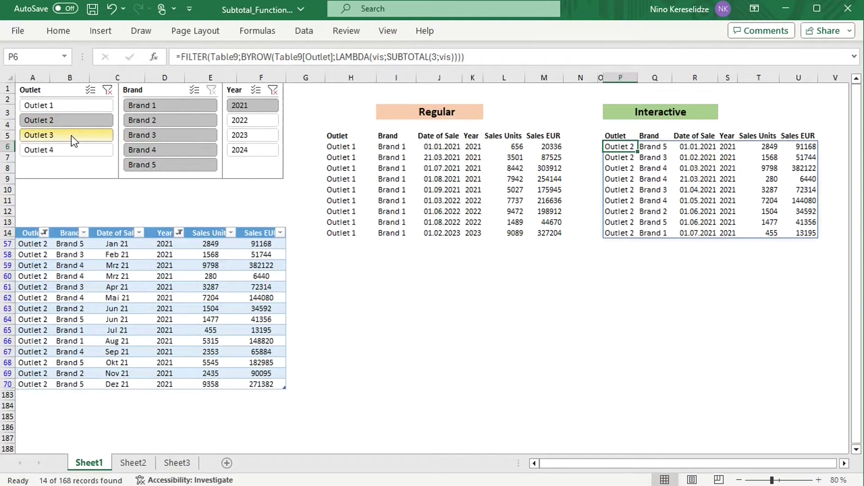
click(71, 137)
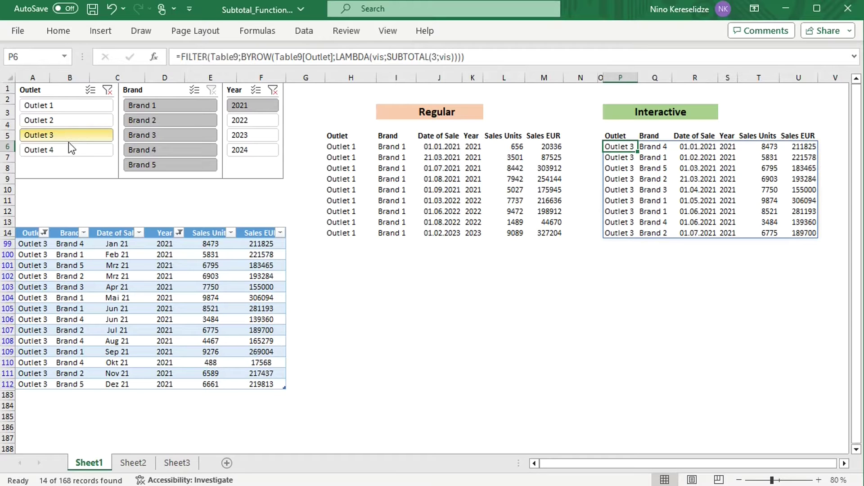
click(68, 154)
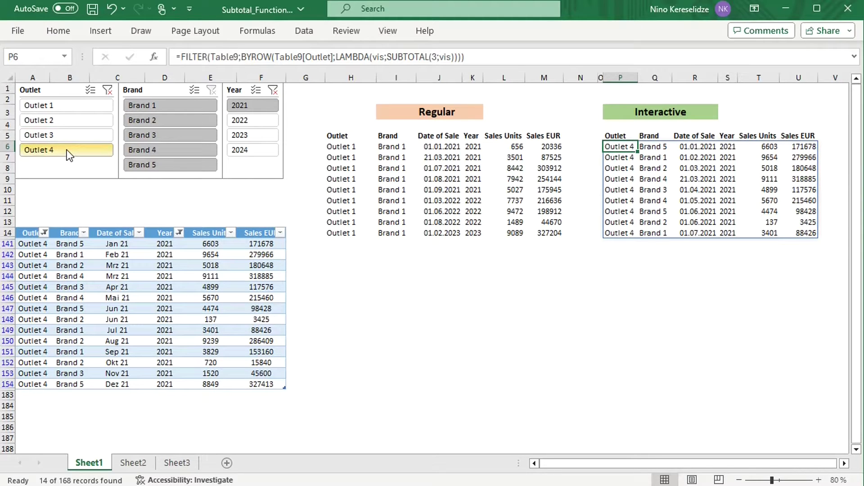
Clear the Outlet slicer, pick Brand 1, clear Brand, then choose Year 2022
click(107, 89)
click(160, 106)
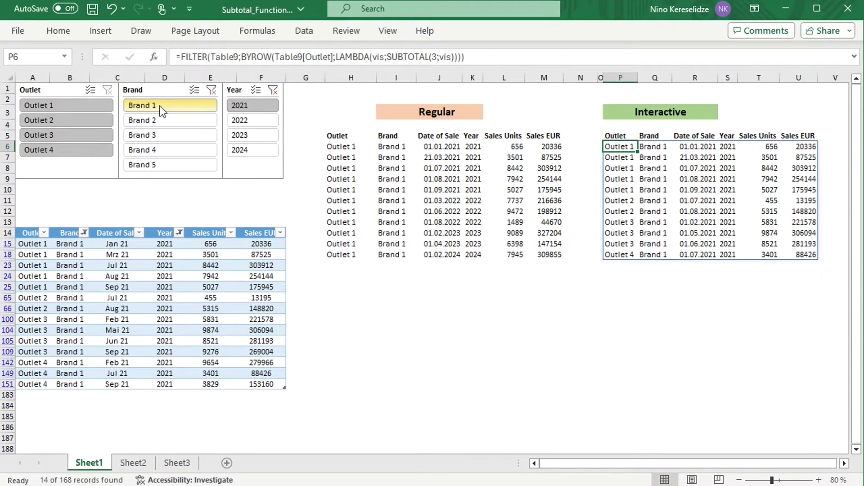
click(211, 90)
click(252, 120)
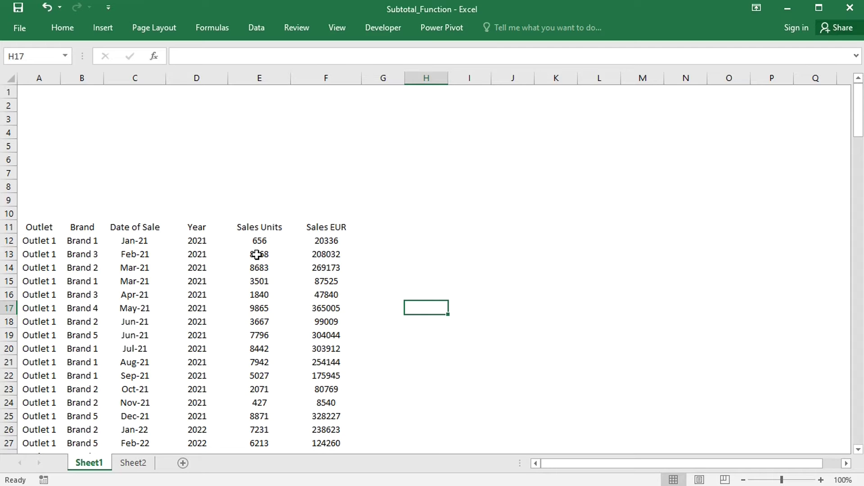
Convert the sales list A11:F179 into an Excel table with headers using Ctrl+T
click(257, 255)
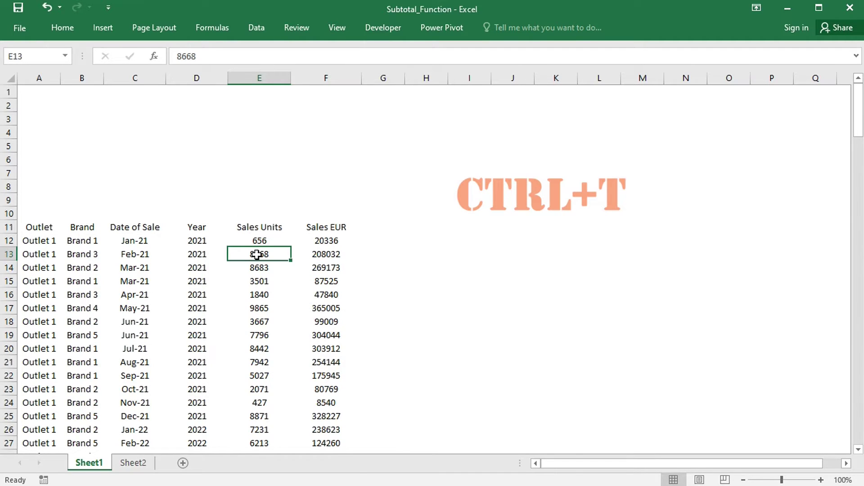
key(ctrl+t)
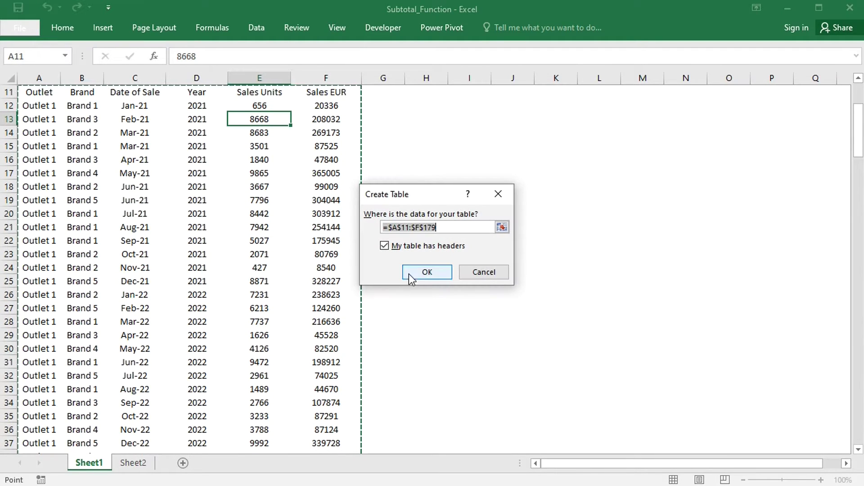
click(427, 272)
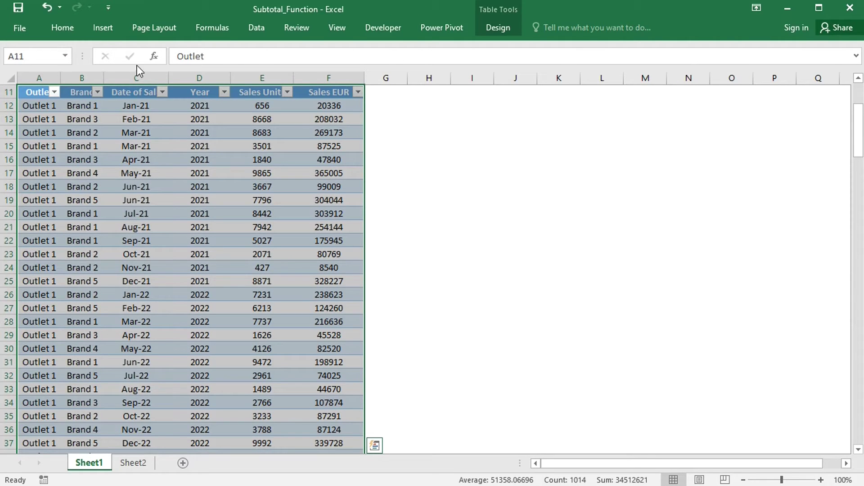
click(101, 30)
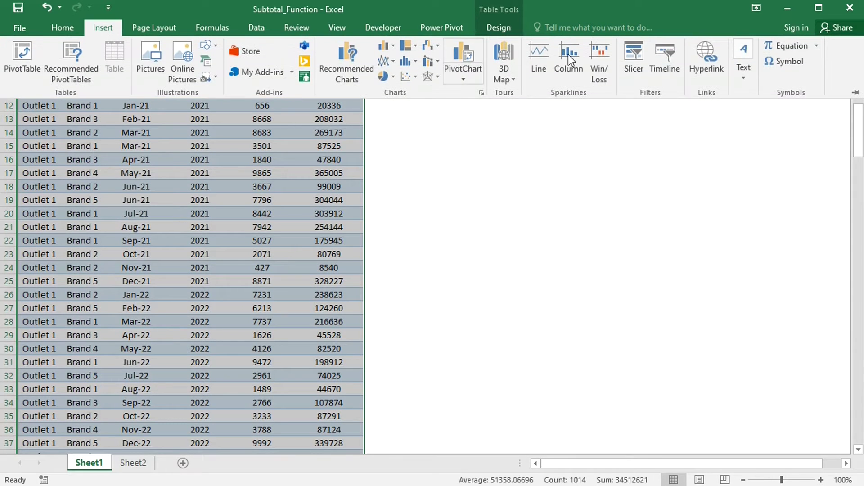
Insert Outlet and Brand slicers for the table
click(633, 53)
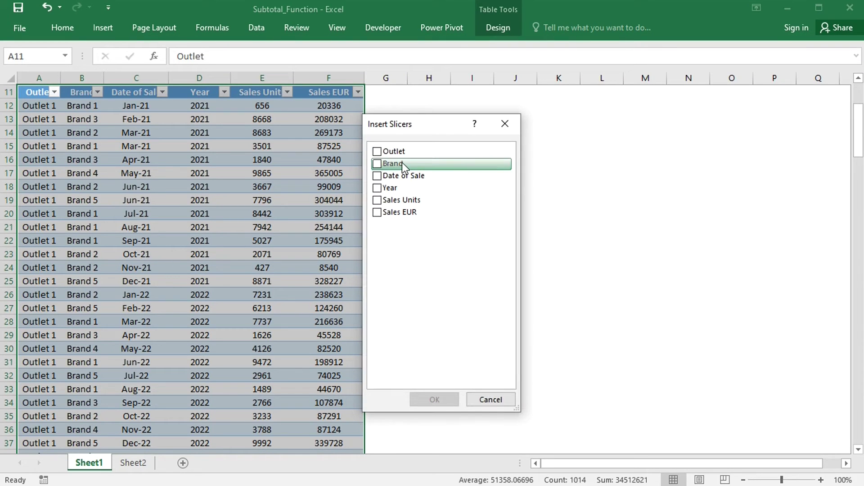
click(378, 154)
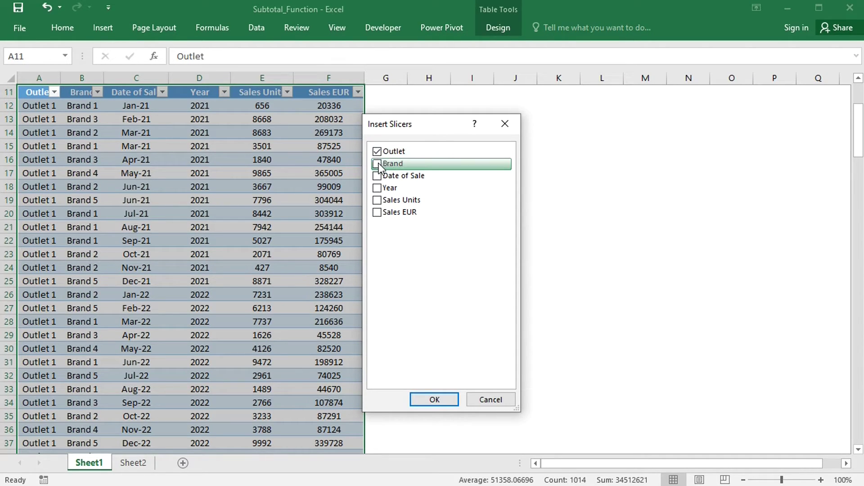
click(378, 164)
click(435, 399)
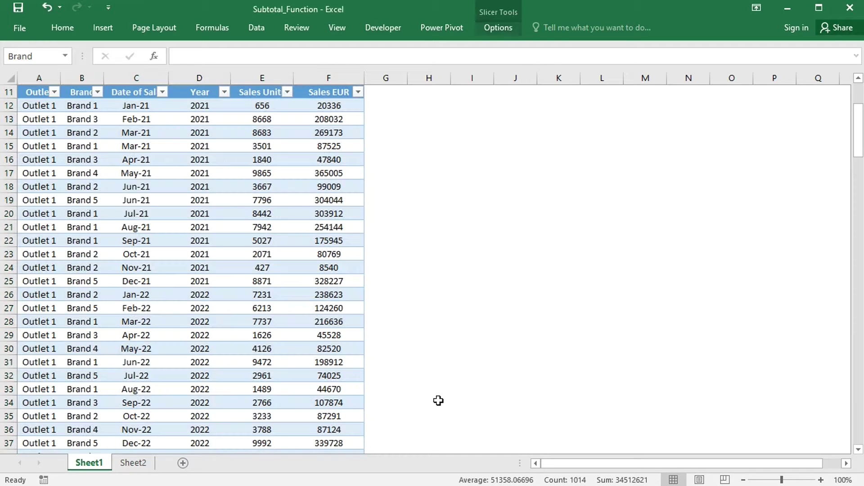
Set both slicers' height to 1.85" and give the Brand slicer a grey style
click(498, 28)
click(785, 51)
text(1.85)
key(Return)
click(359, 63)
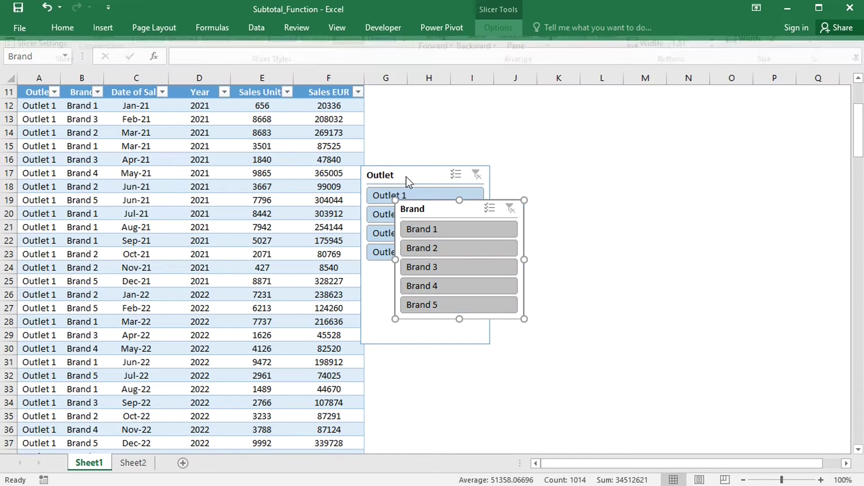
click(406, 177)
click(501, 27)
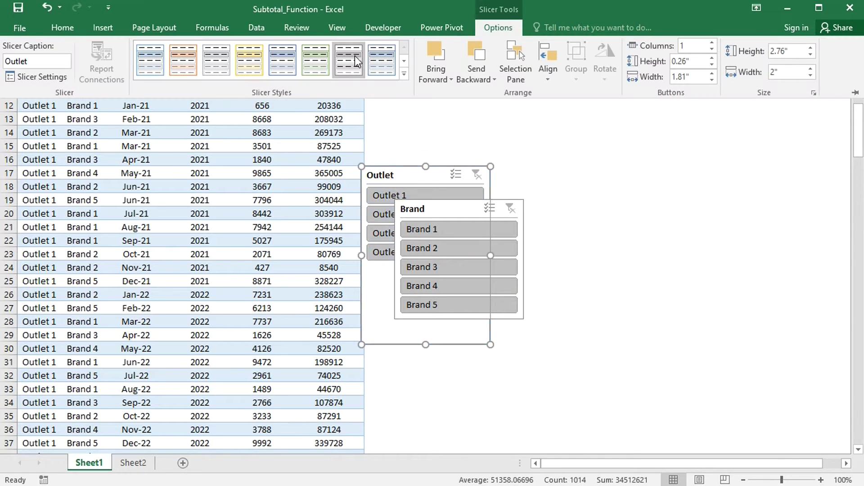
click(785, 51)
text(1.85)
key(Return)
Place the Outlet slicer at the top-left and the Brand slicer beside it above the table
drag(860, 146, 860, 120)
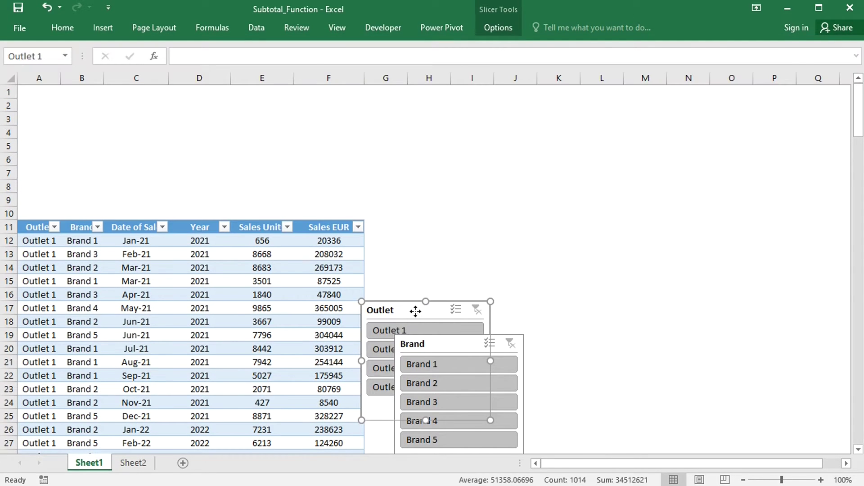
drag(414, 310, 69, 94)
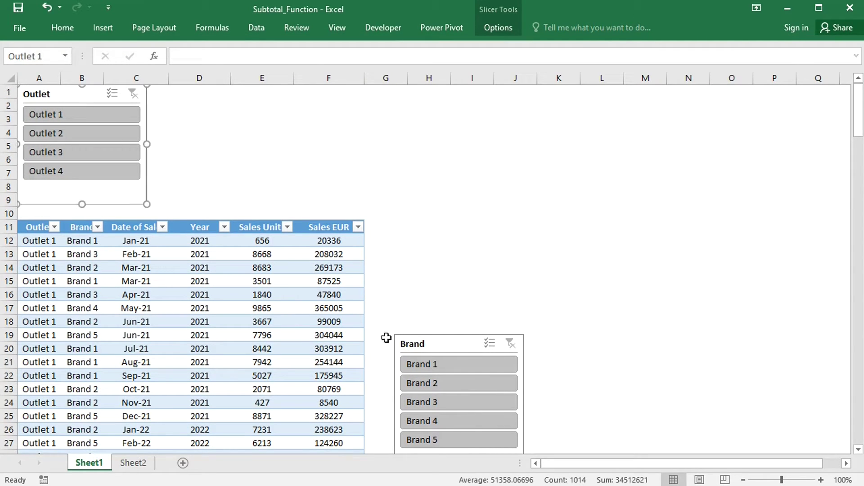
drag(435, 344, 188, 94)
click(464, 228)
click(341, 270)
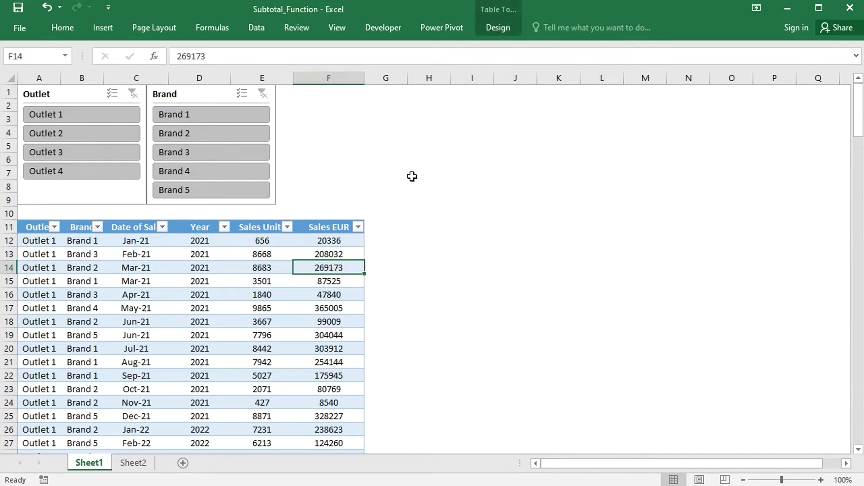
Enter =SUM(Table9[Sales Units]) in I14, returning 842999
click(499, 27)
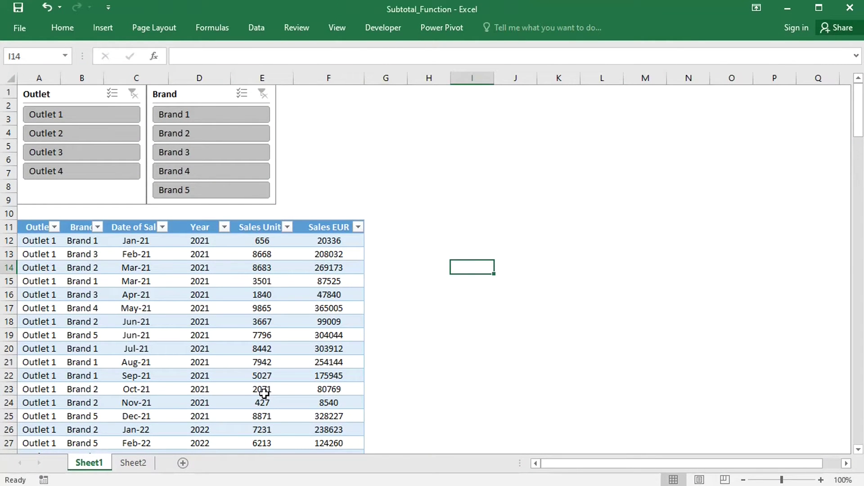
text(=sum)
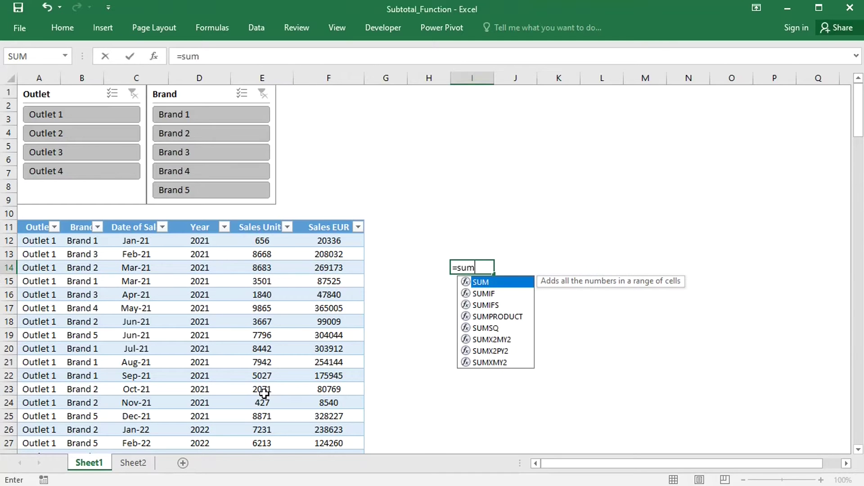
text(()
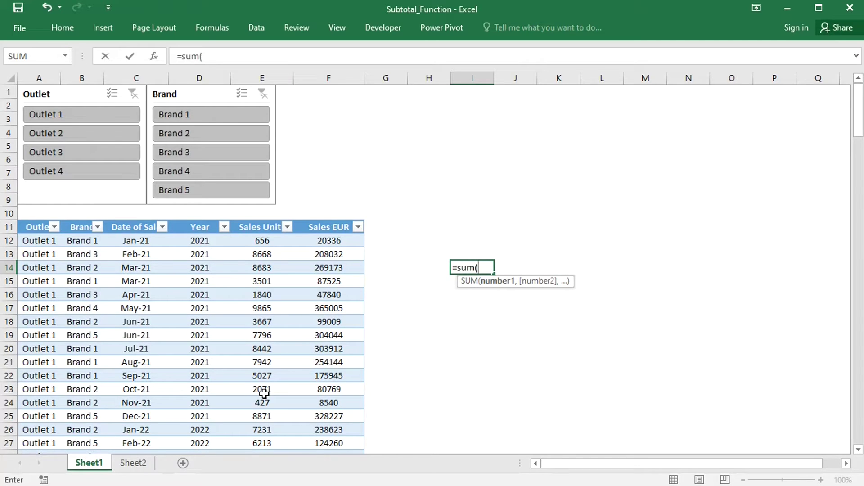
text(Table9)
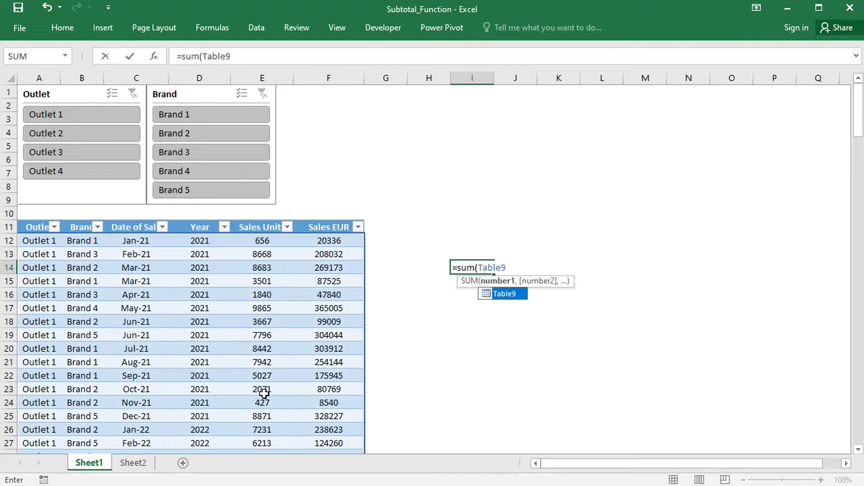
text([S)
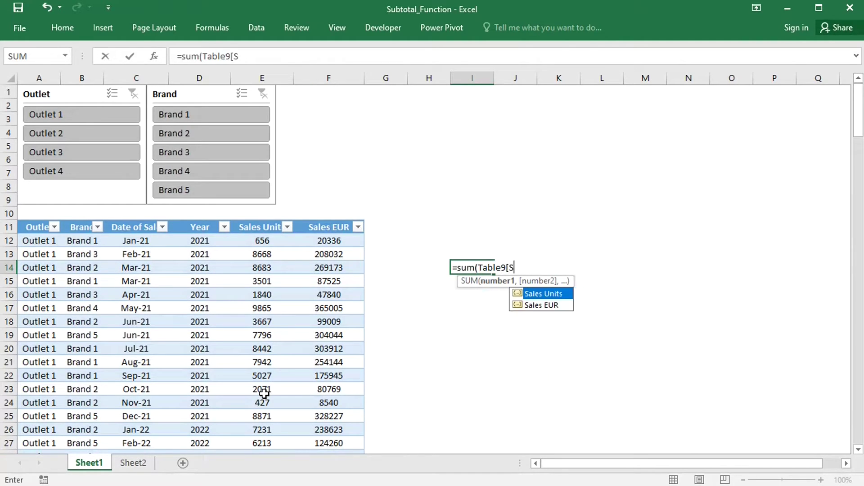
text(ales Units)
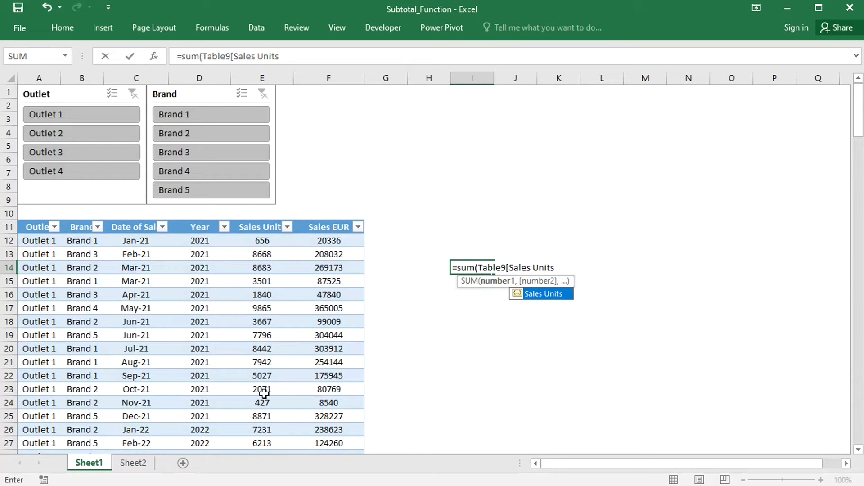
text(]))
key(Return)
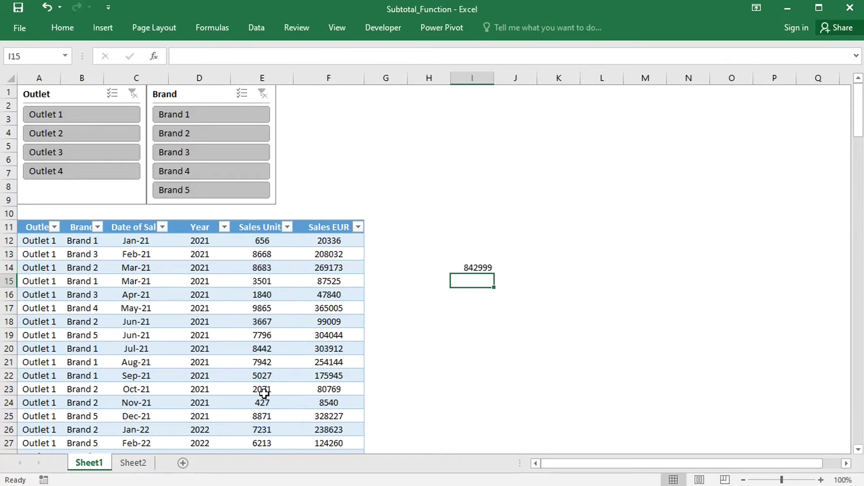
Label cell H14 'Total'
click(435, 266)
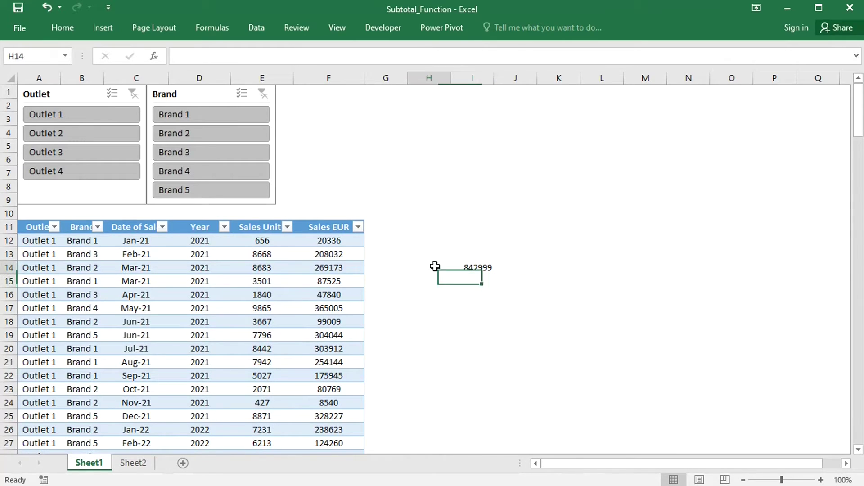
text(Total)
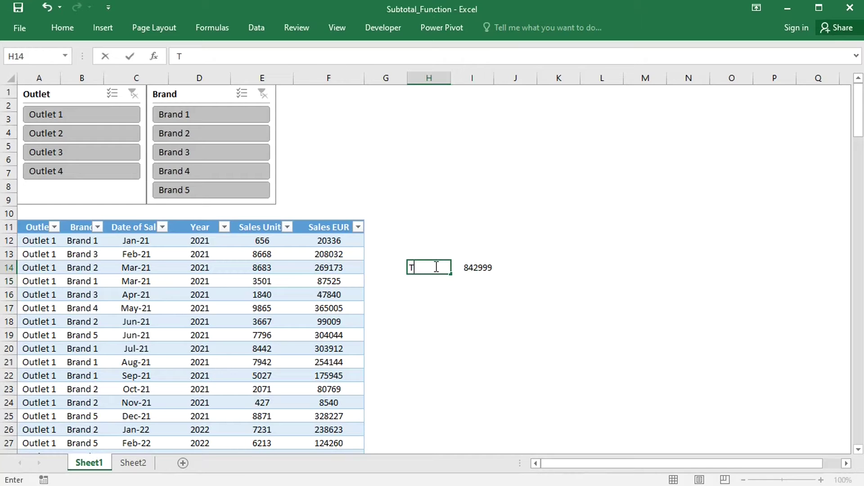
click(466, 270)
Enter =SUBTOTAL(9,Table9[Sales Units]) in I13 and label H13 'Selection'
click(467, 252)
text(=subtotal()
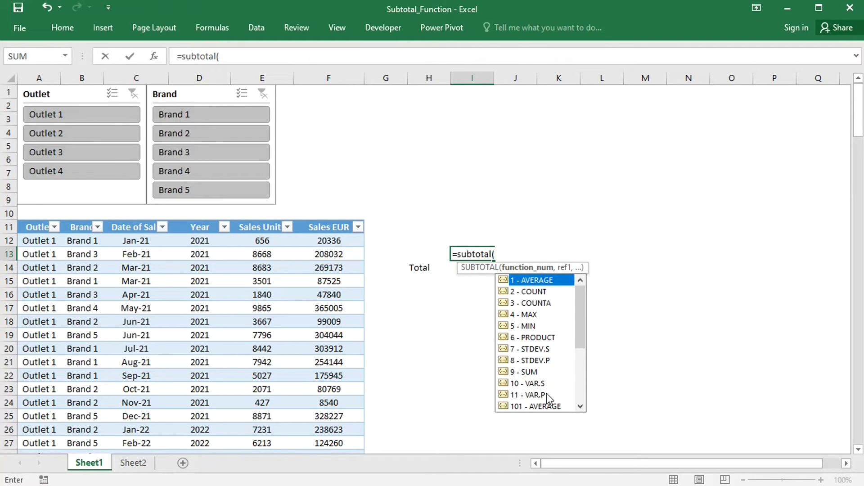
drag(580, 328, 579, 401)
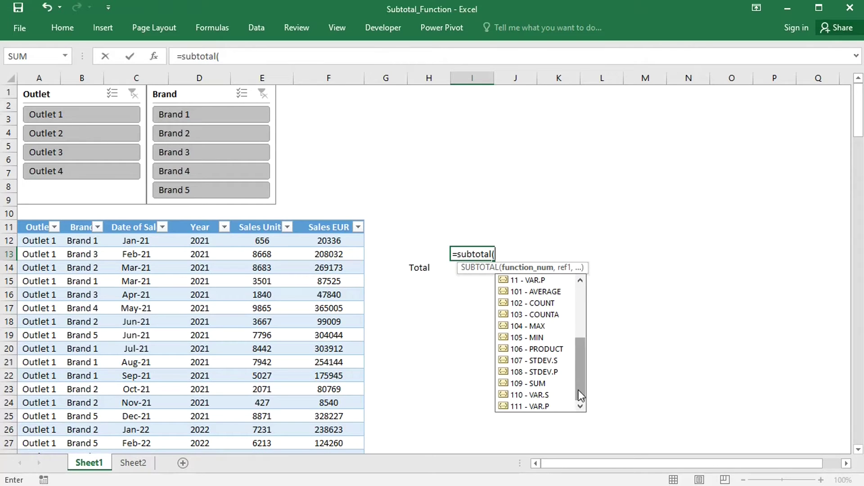
drag(579, 389, 579, 337)
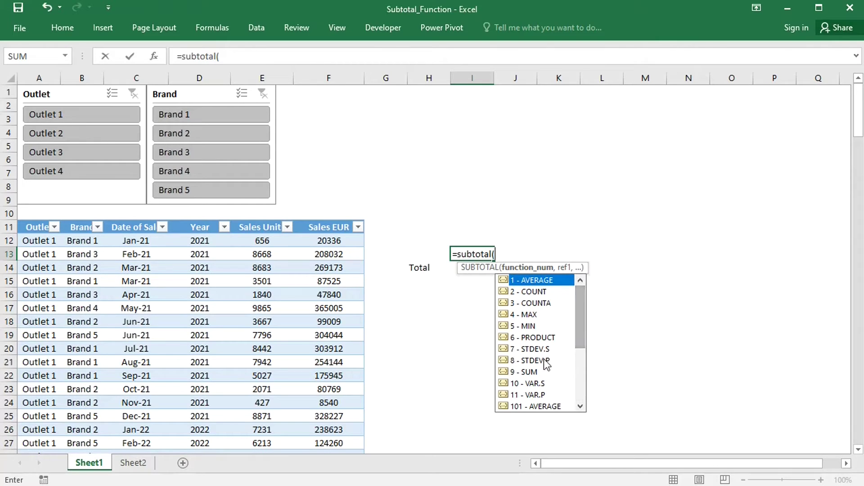
double_click(534, 371)
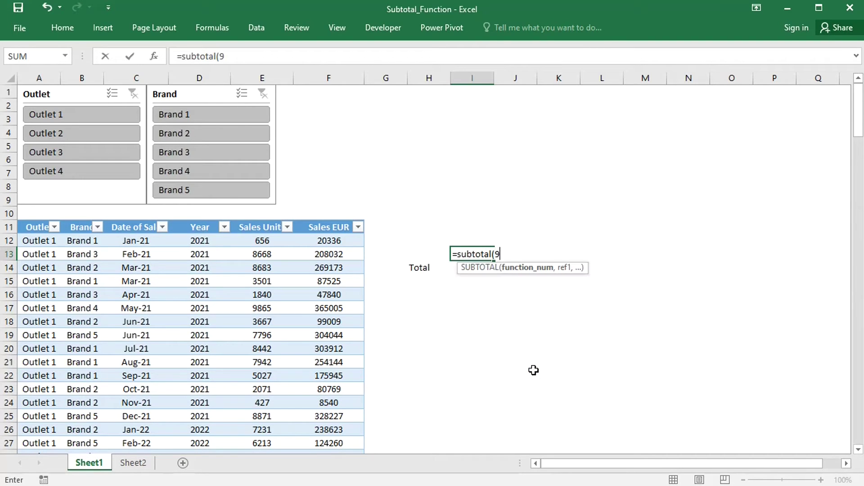
text(,Table)
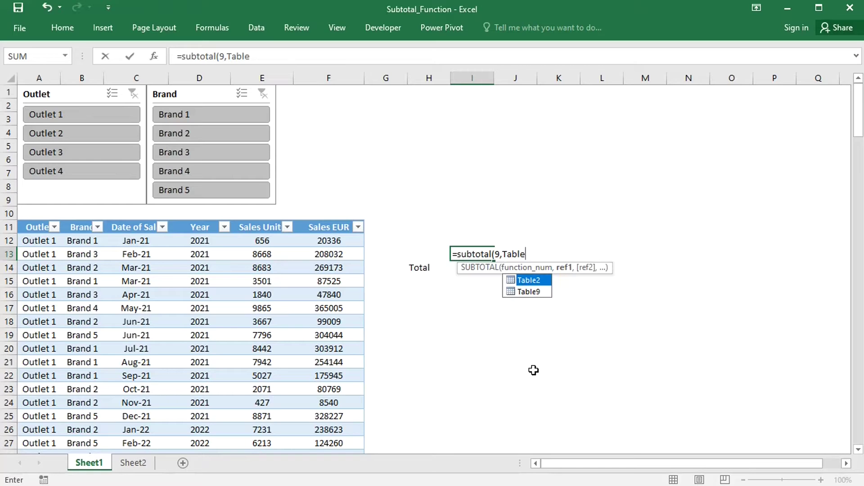
text(9)
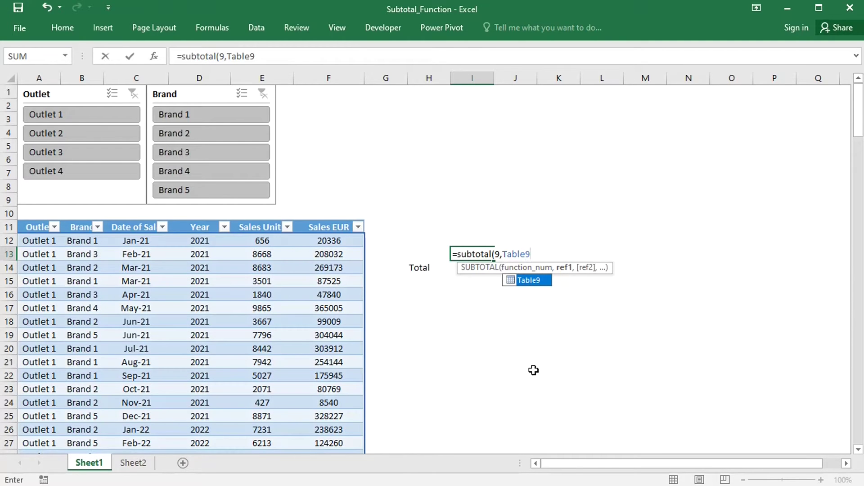
text([Sa)
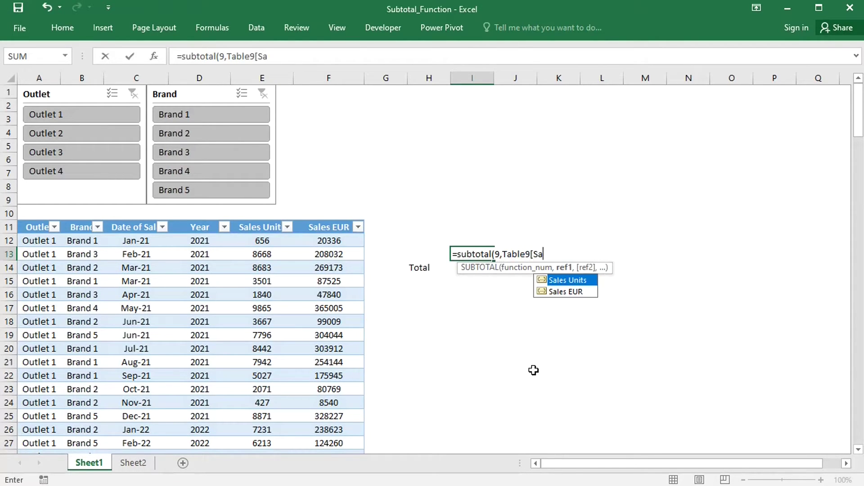
text(les Units)
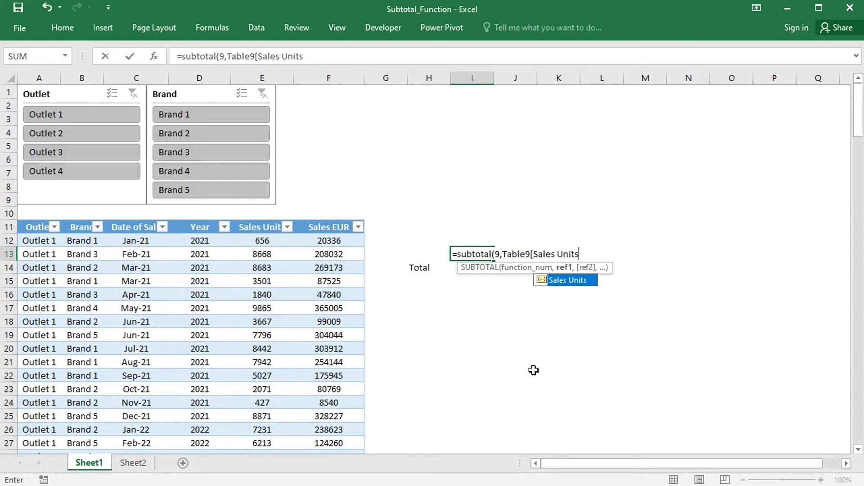
text(]))
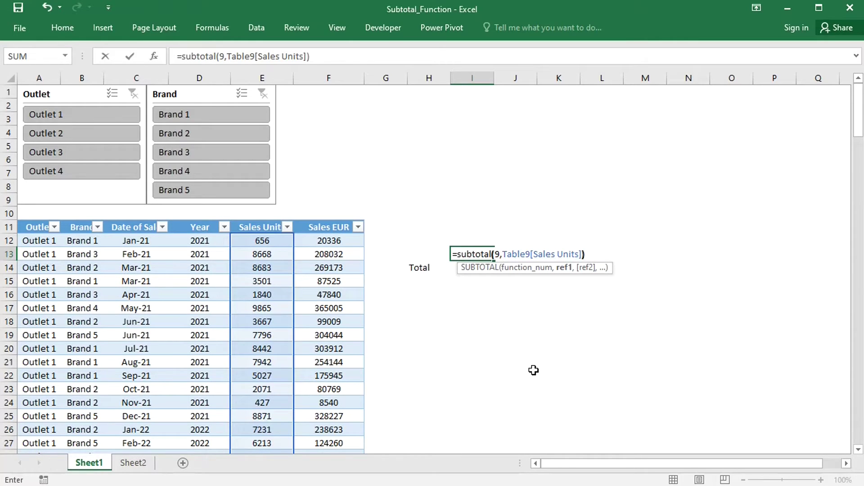
key(Return)
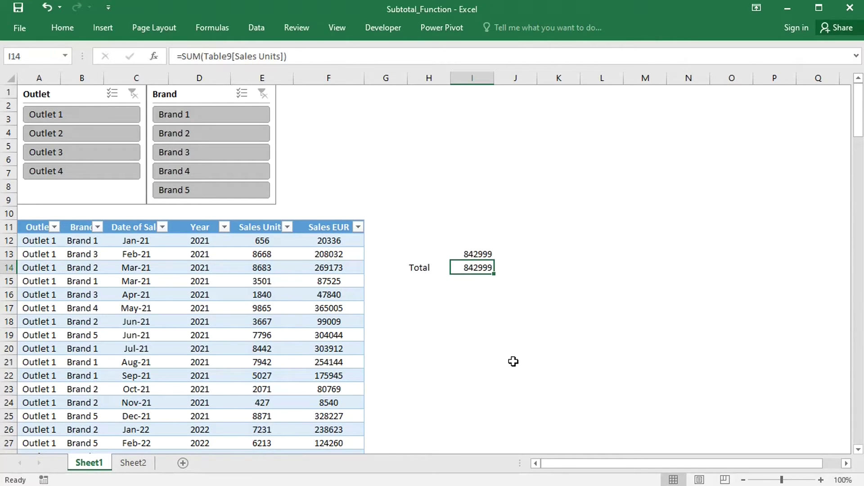
click(425, 255)
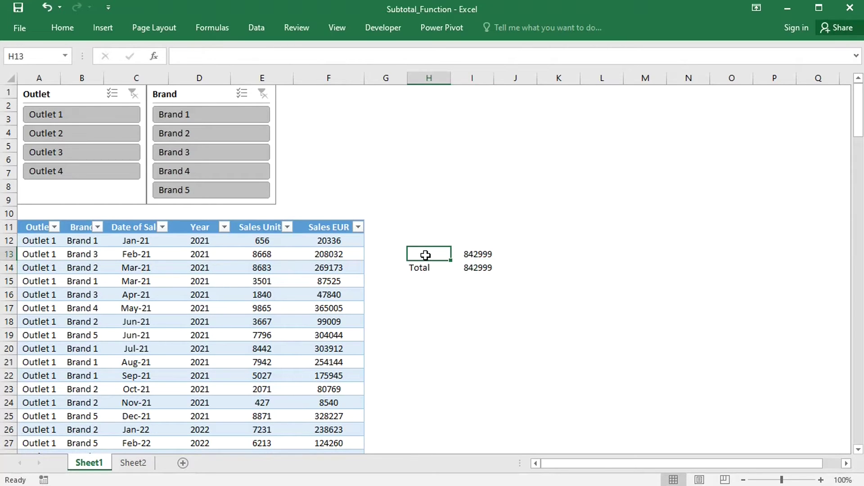
text(Selection)
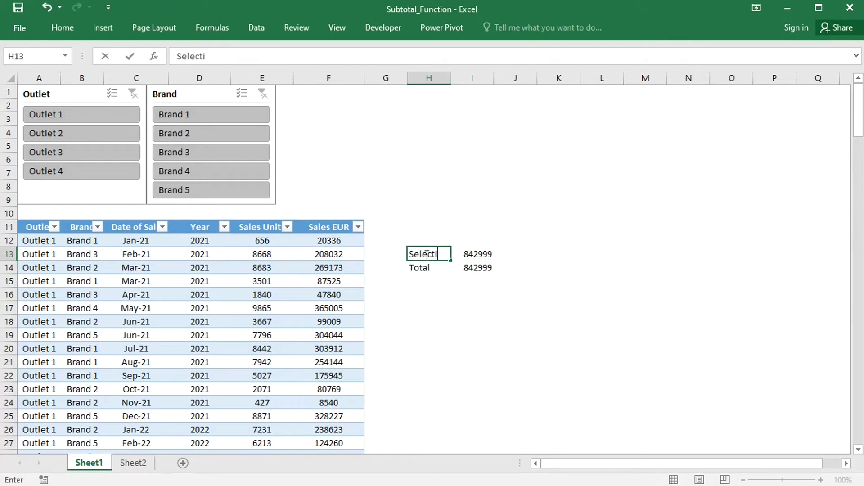
Cut the Selection/Total block H13:I14 and paste it at F4
click(447, 305)
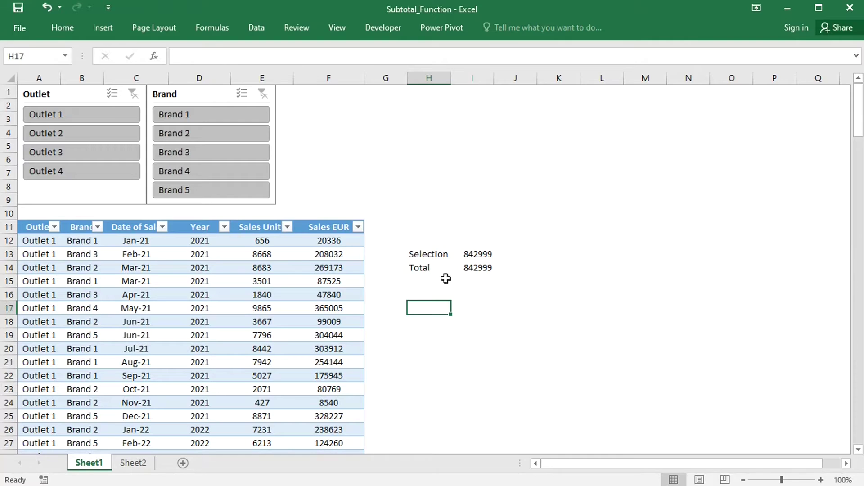
drag(433, 253, 466, 269)
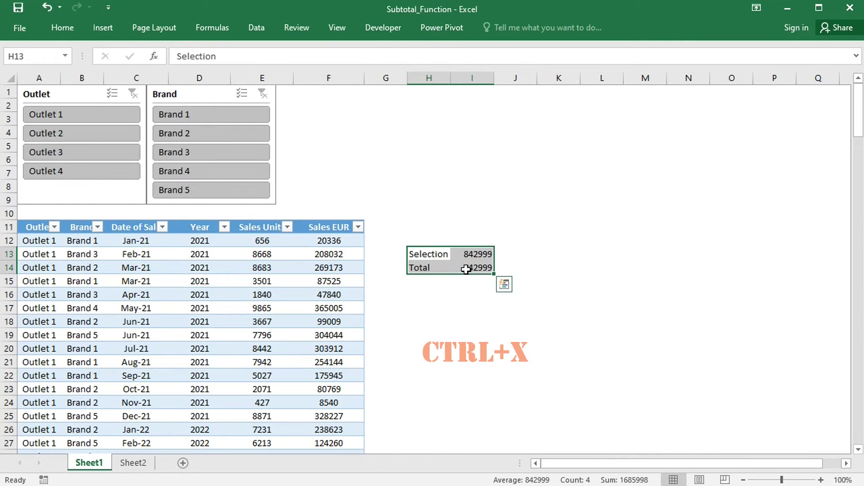
key(ctrl+x)
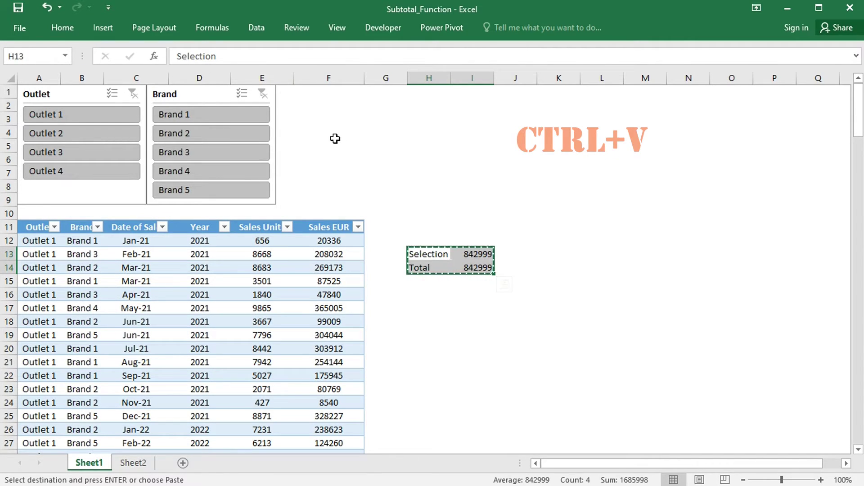
click(335, 139)
key(ctrl+v)
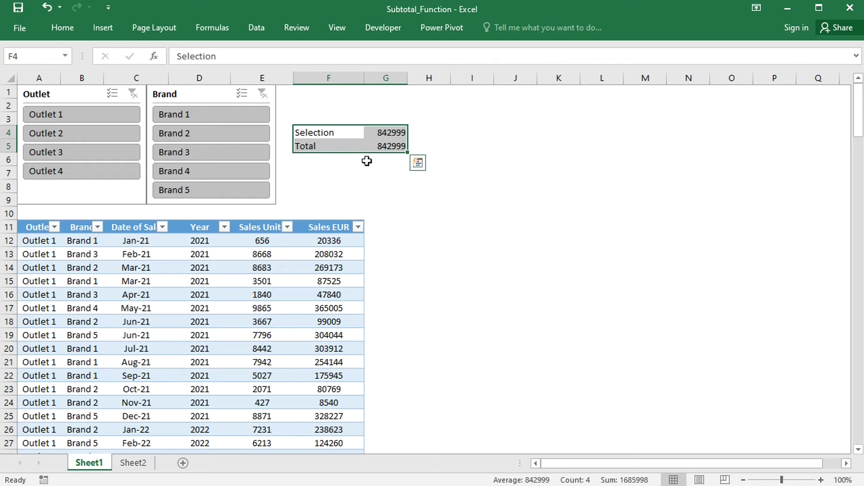
click(369, 161)
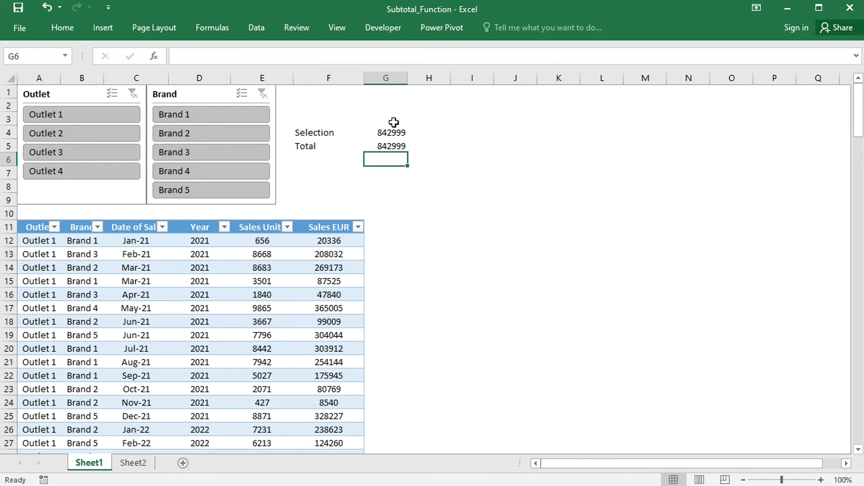
Test the Selection value with Outlets 1–4 and Brand 1, then clear both slicer filters
click(57, 118)
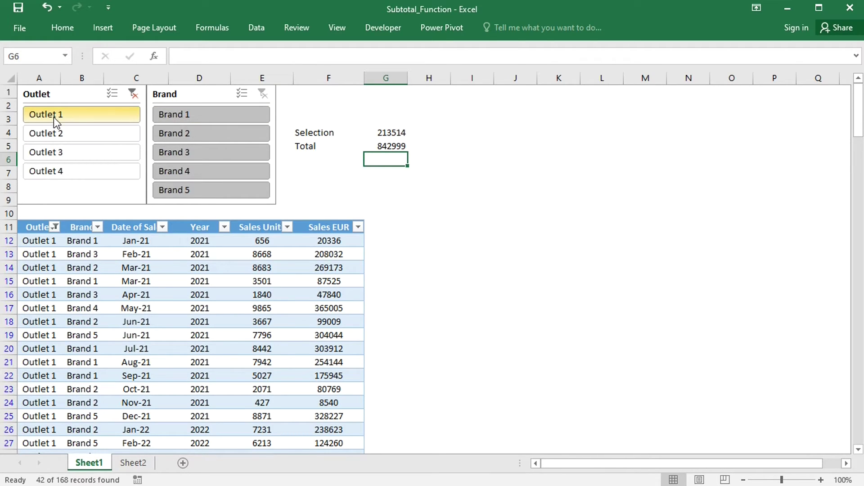
click(63, 134)
click(65, 152)
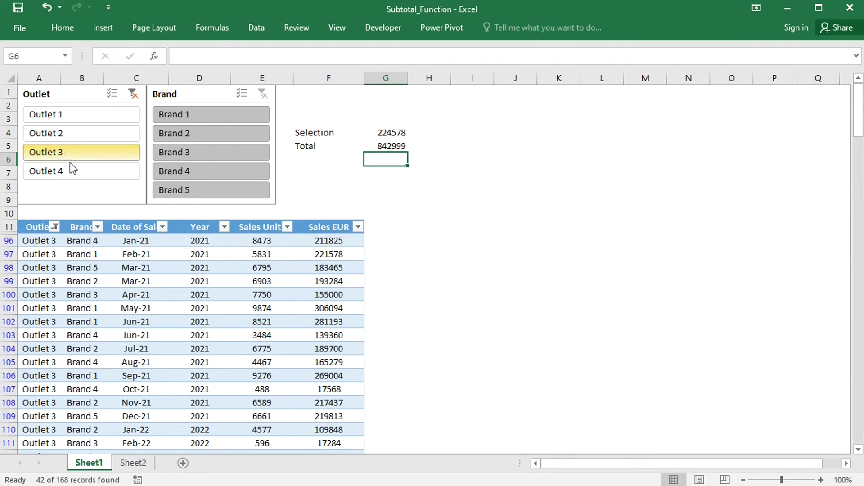
click(72, 170)
click(220, 116)
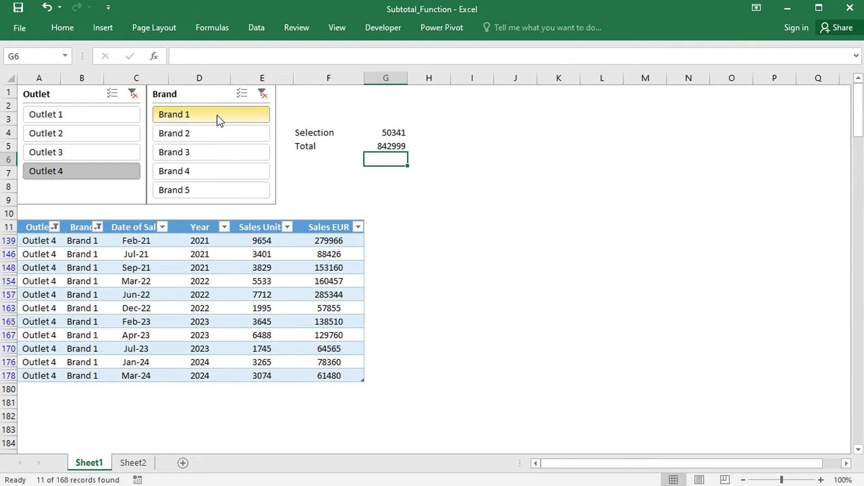
click(131, 95)
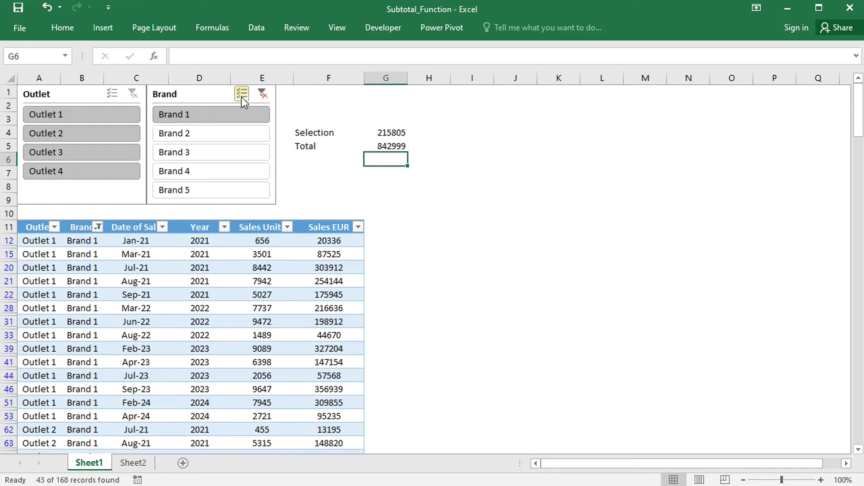
click(260, 94)
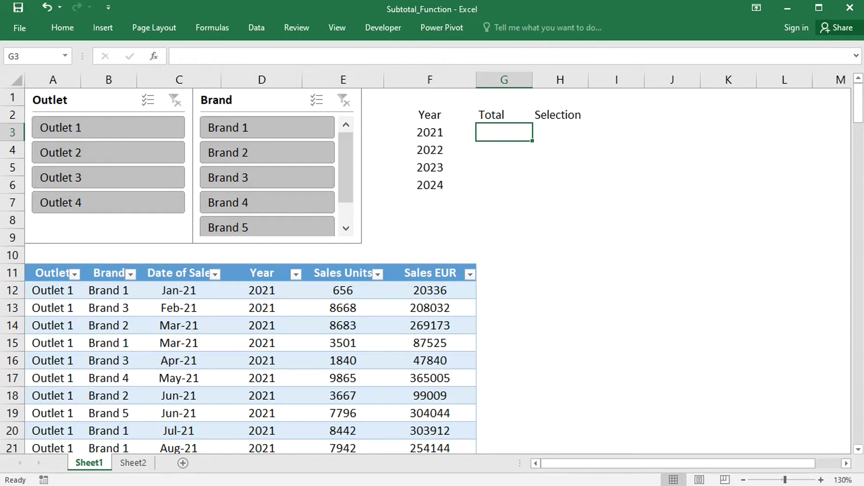
Enter =SUMIF(Table9[Year],F3,Table9[Sales Units]) in G3 and fill it down through 2024
text(=sumi)
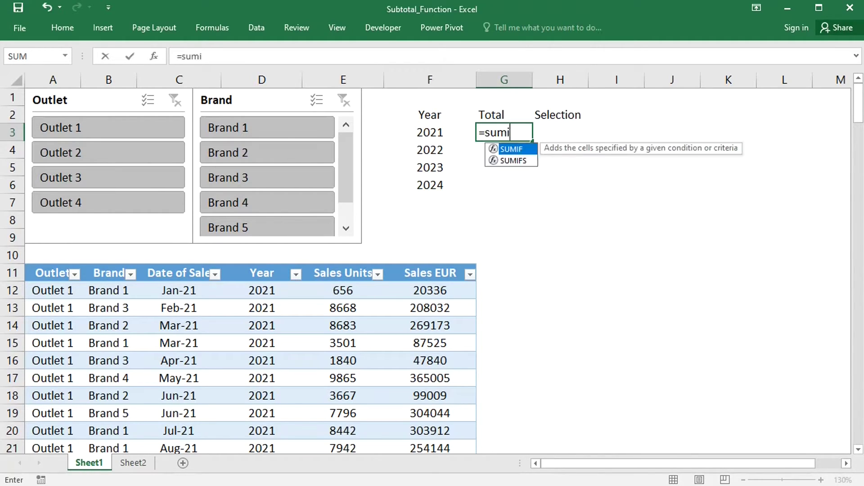
text(f()
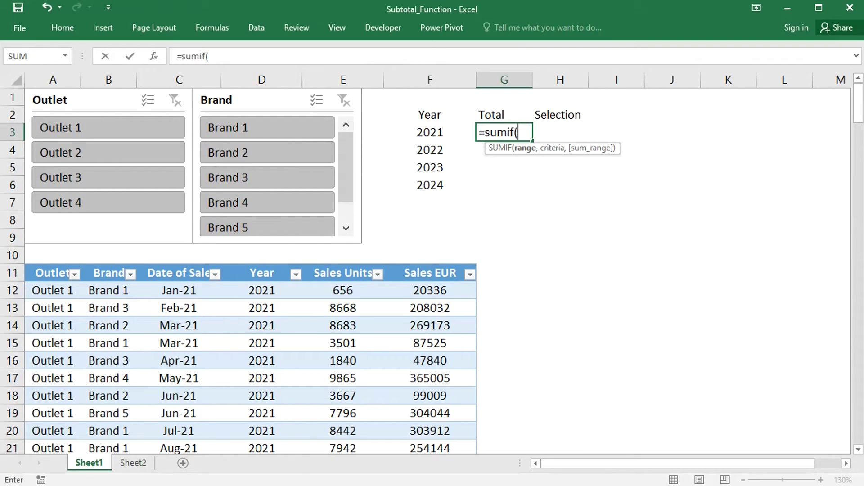
text(tabl)
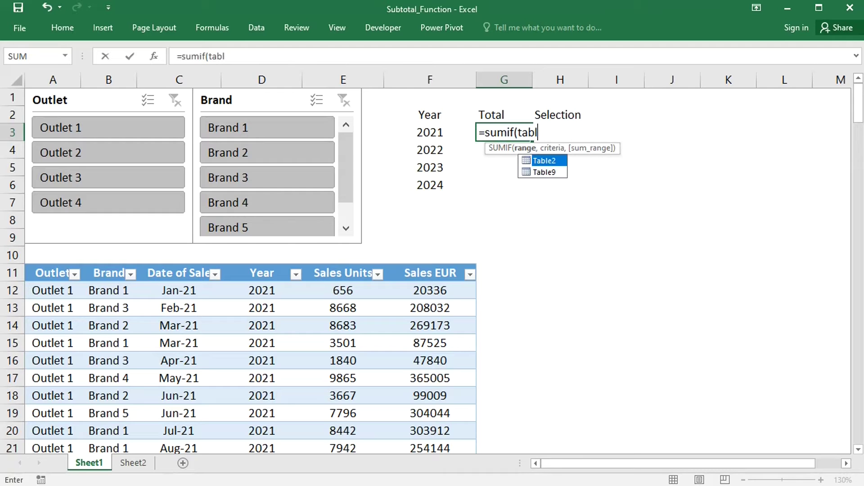
text(e9[)
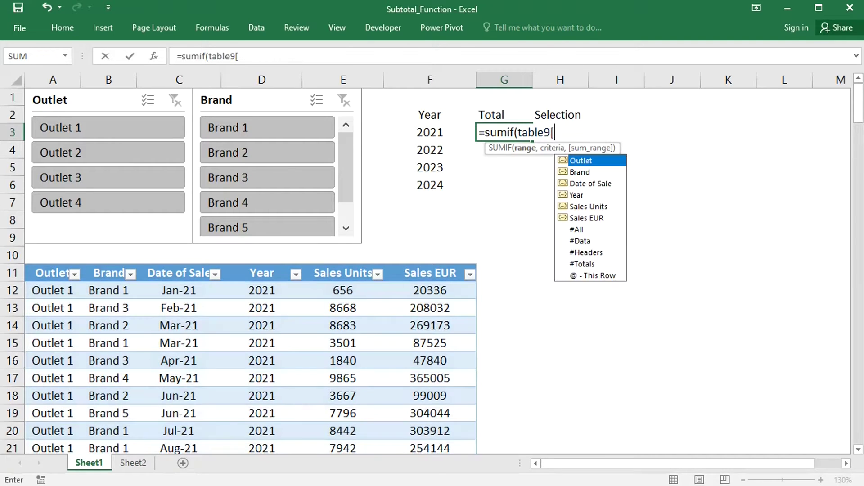
text(yea)
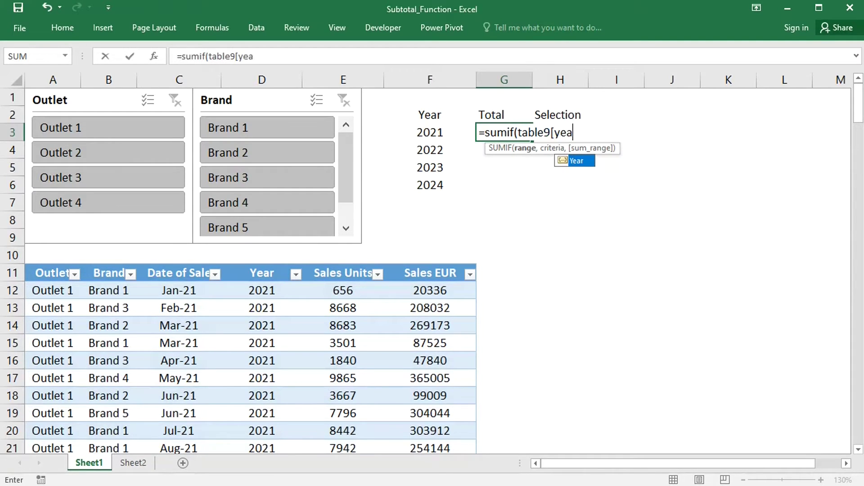
text(r],)
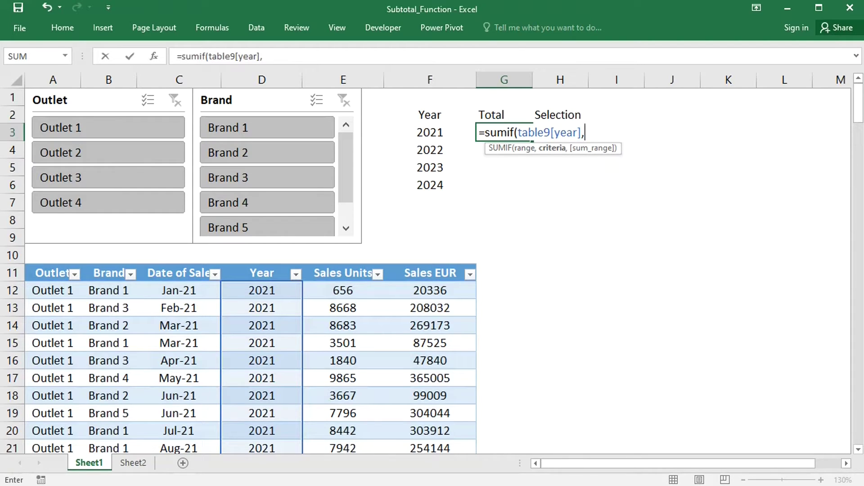
text(f3)
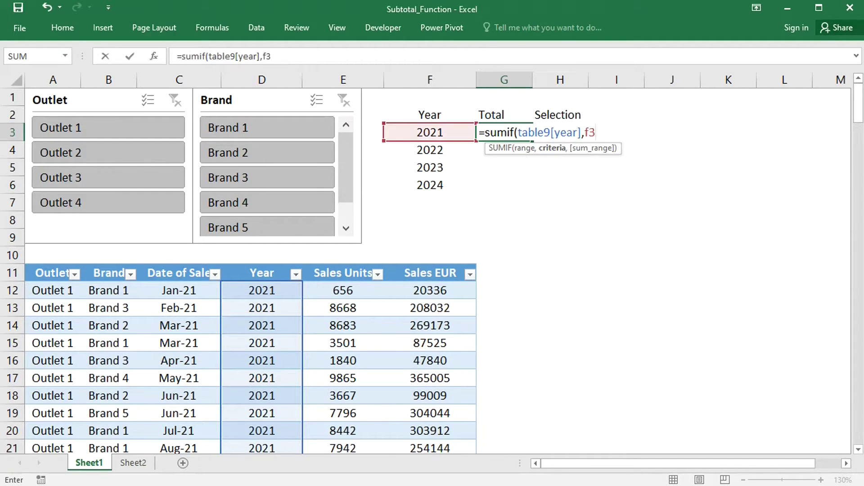
text(,)
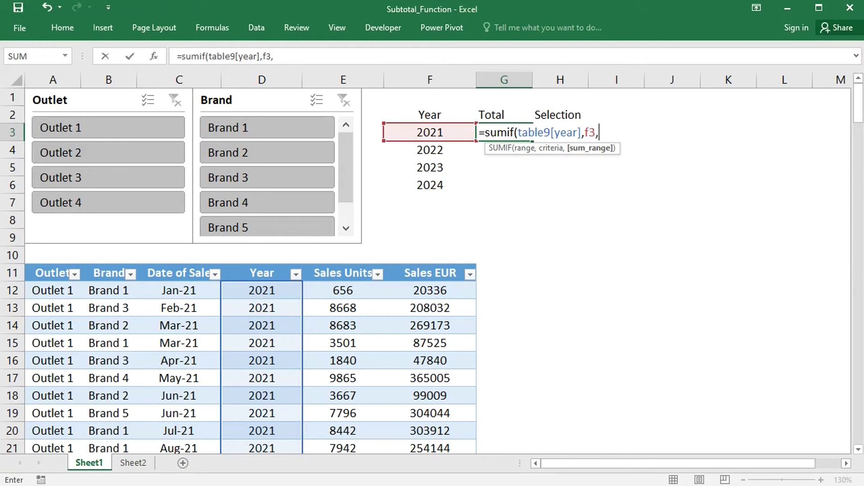
text(table)
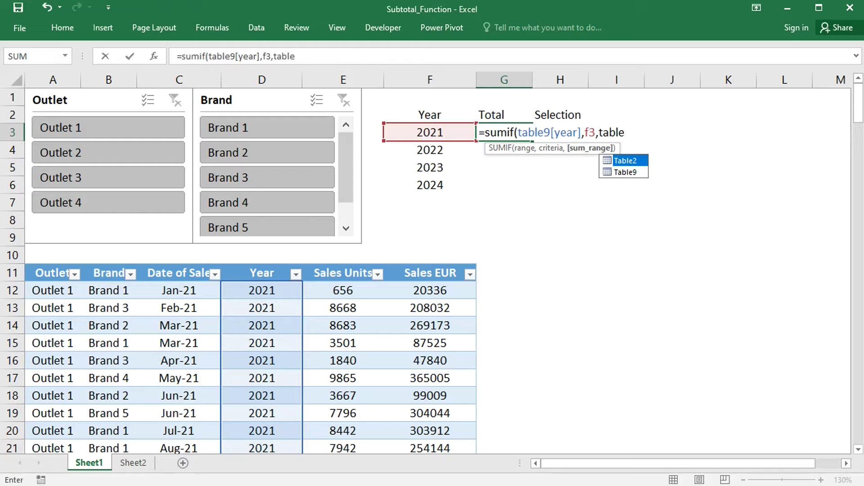
text(9[)
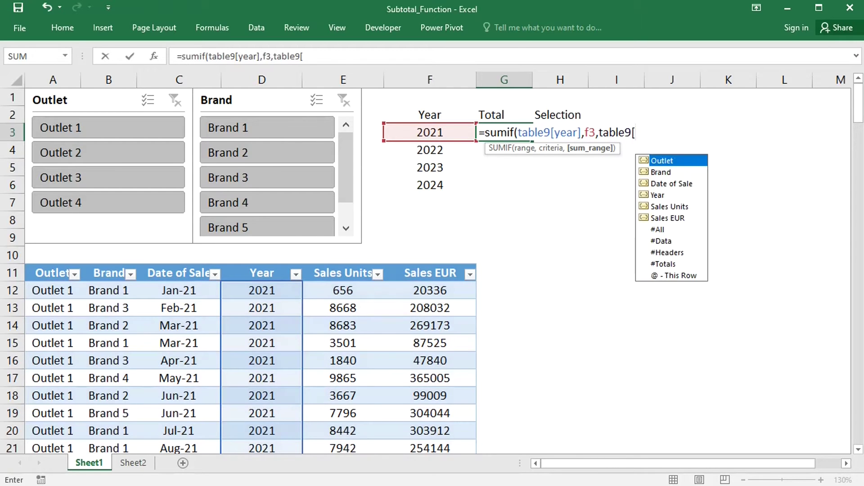
text(sales units])
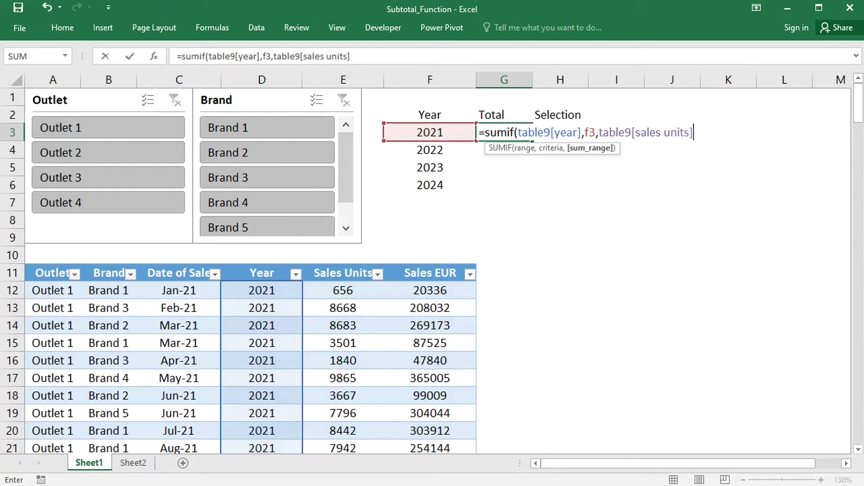
text())
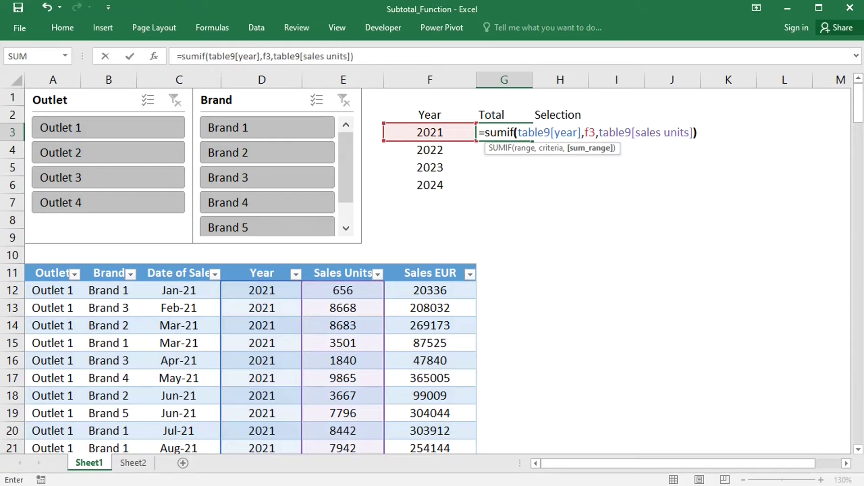
key(Return)
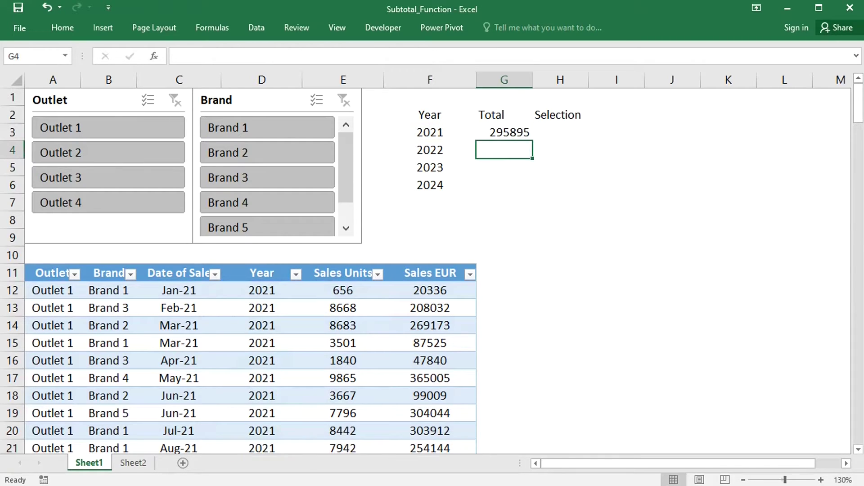
click(511, 133)
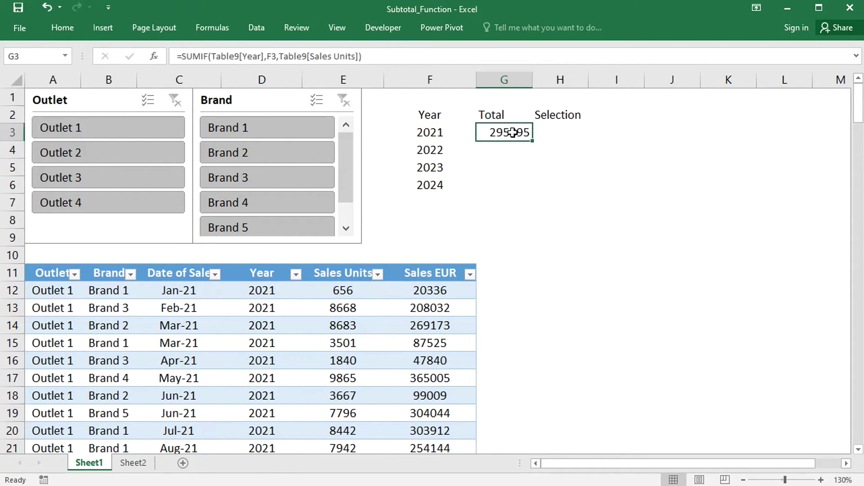
double_click(532, 141)
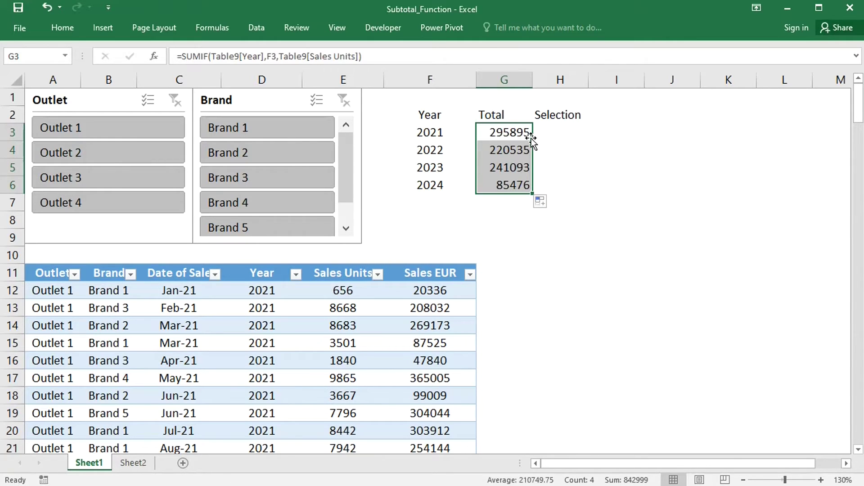
Select H3, test the Outlet 1, 2 and 3 slicer filters, then clear the outlet filter
click(559, 134)
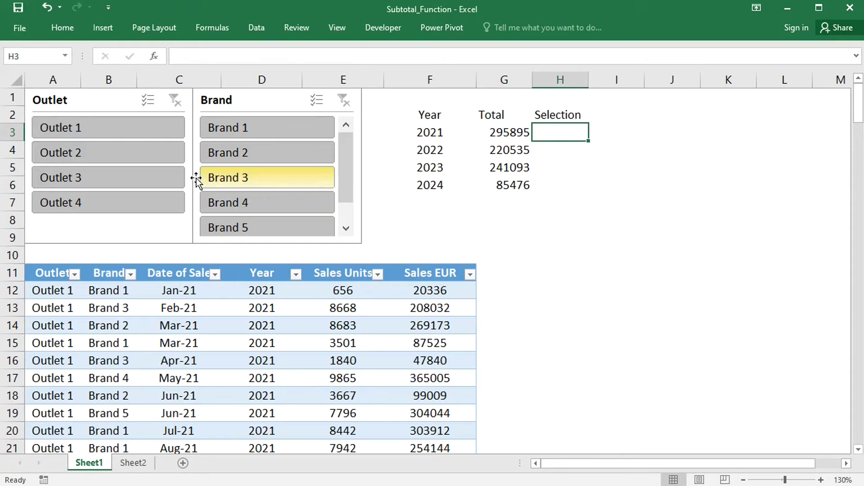
click(137, 127)
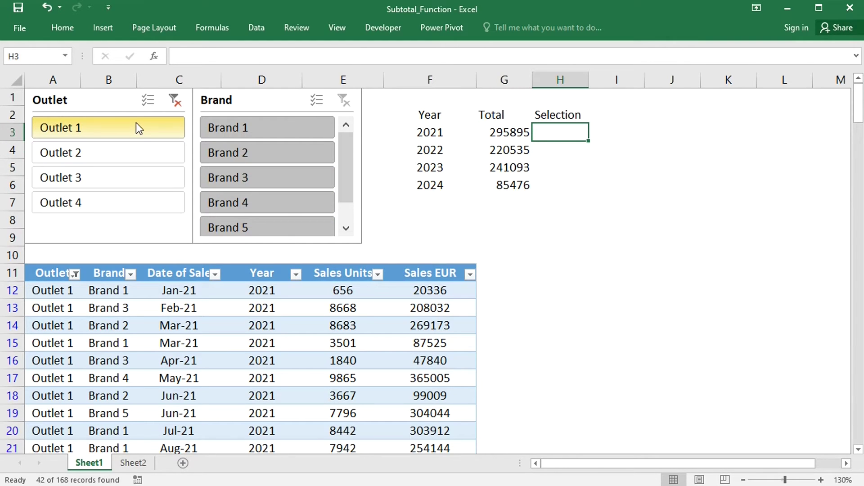
click(139, 155)
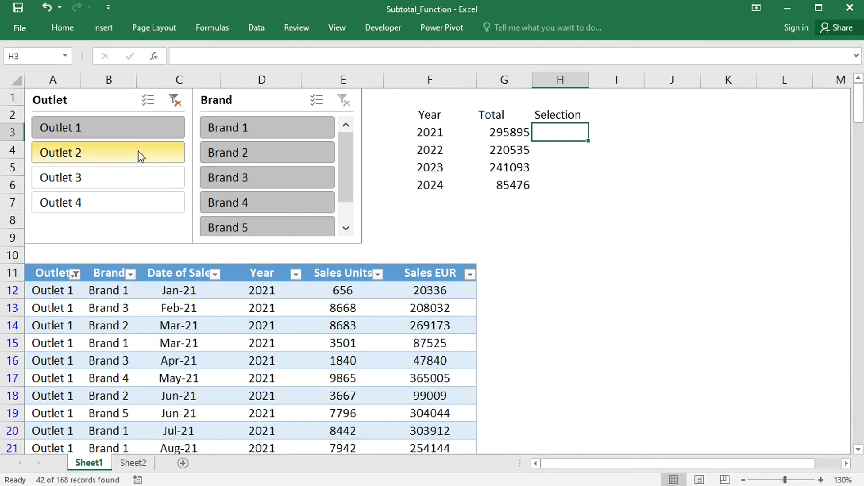
click(141, 175)
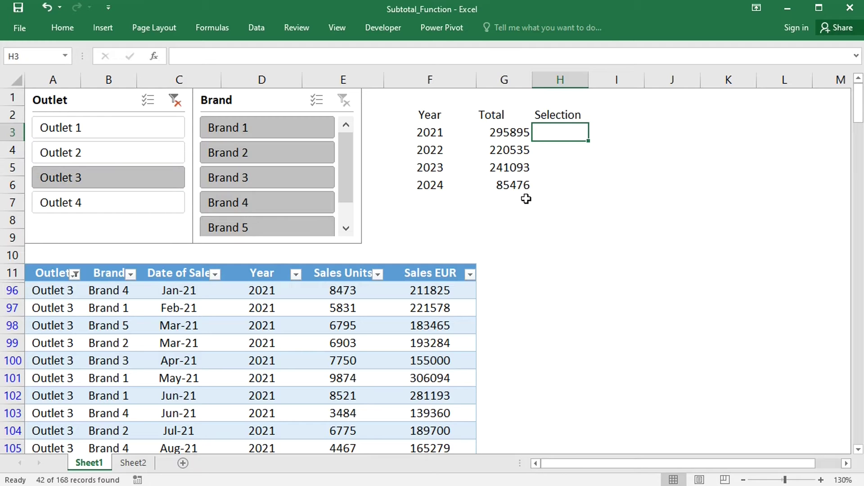
click(177, 104)
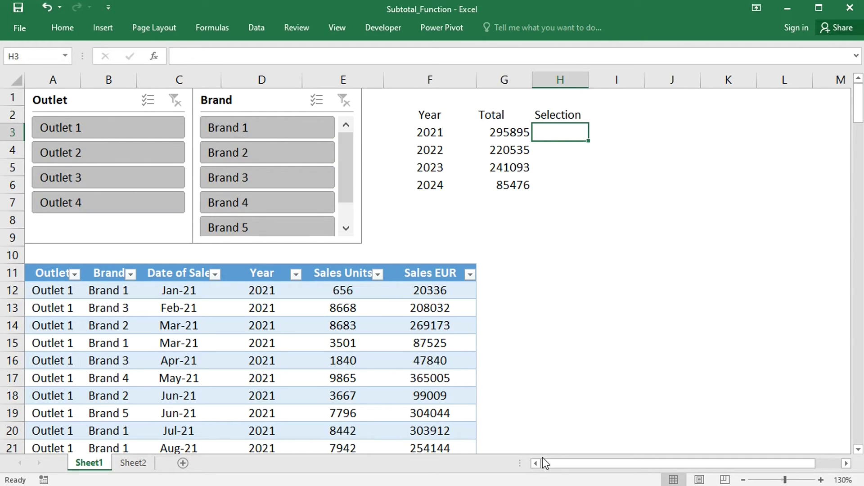
Type the draft formula =subtotal(2,indirect("e"&row(table9[sales units]))) into H3 without committing
text(=subtotal)
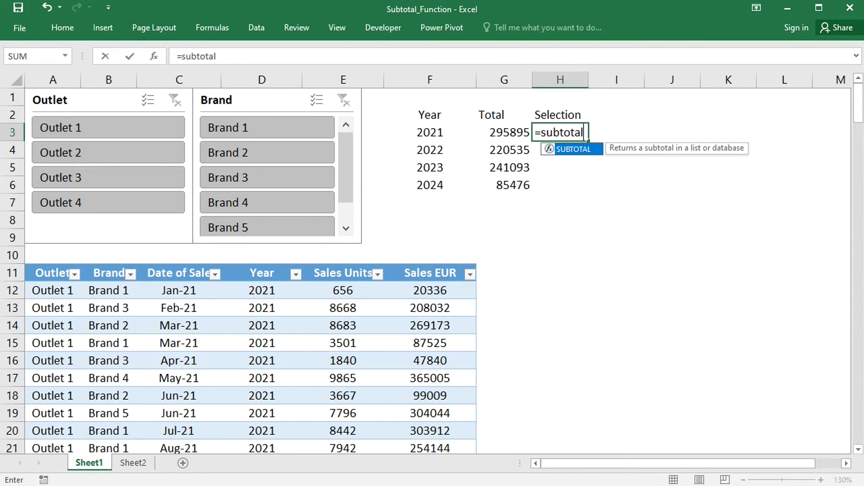
text((2)
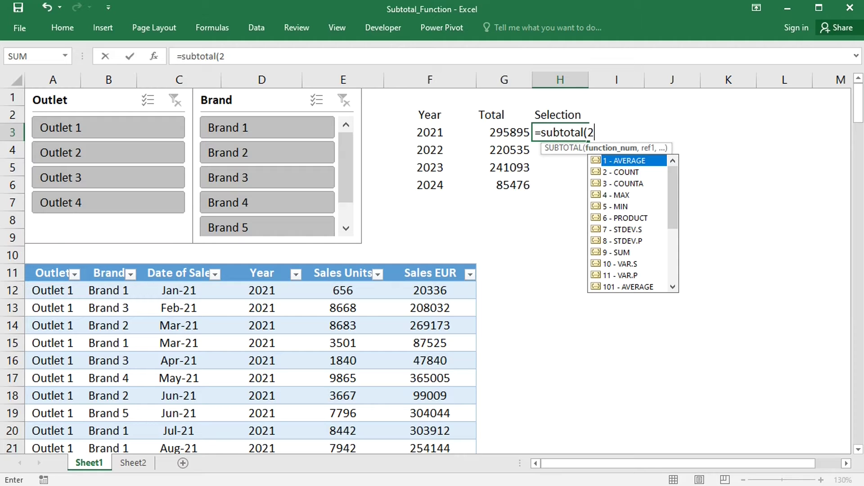
text(,)
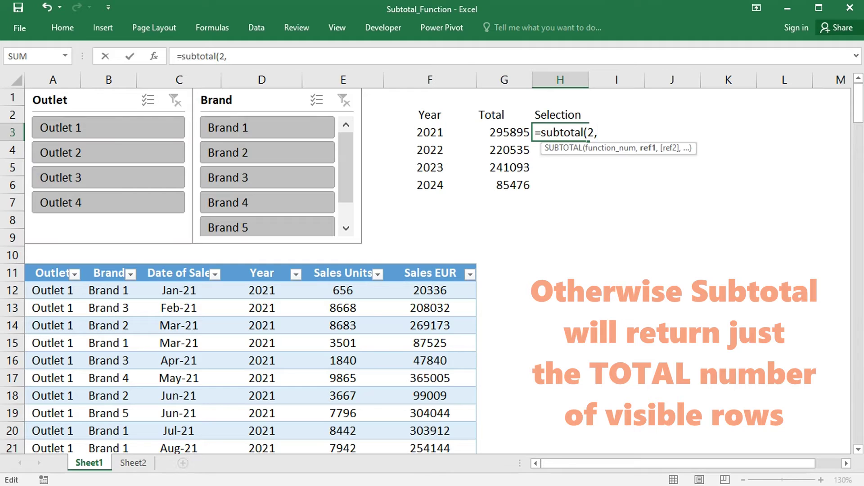
text(indirect)
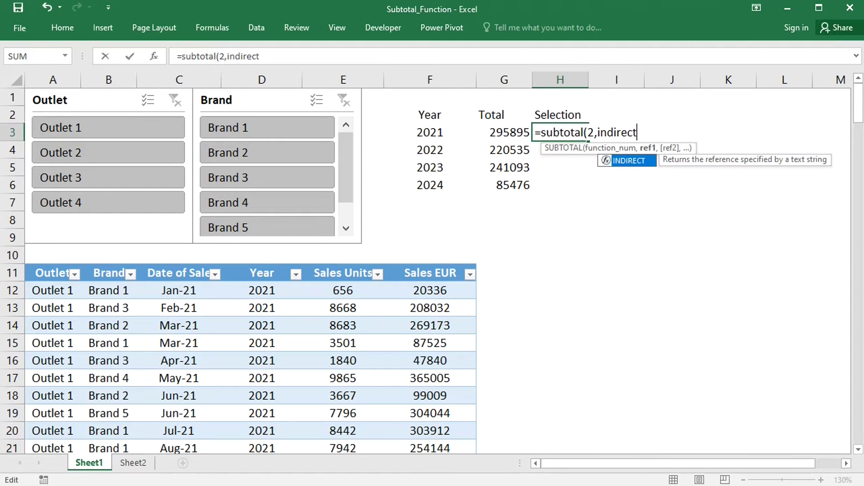
text(("e)
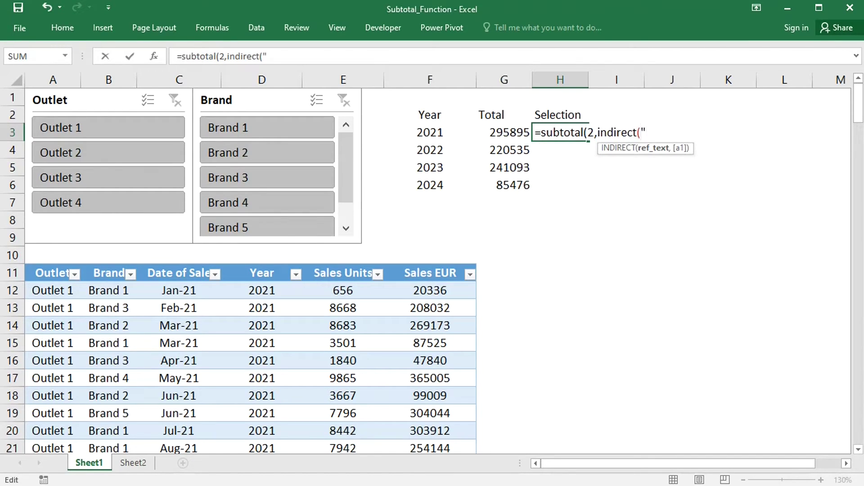
text("&row()
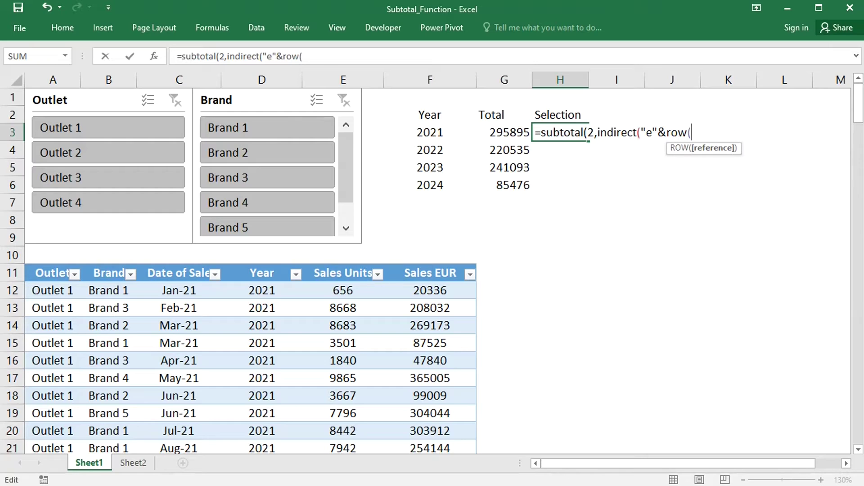
text(tab)
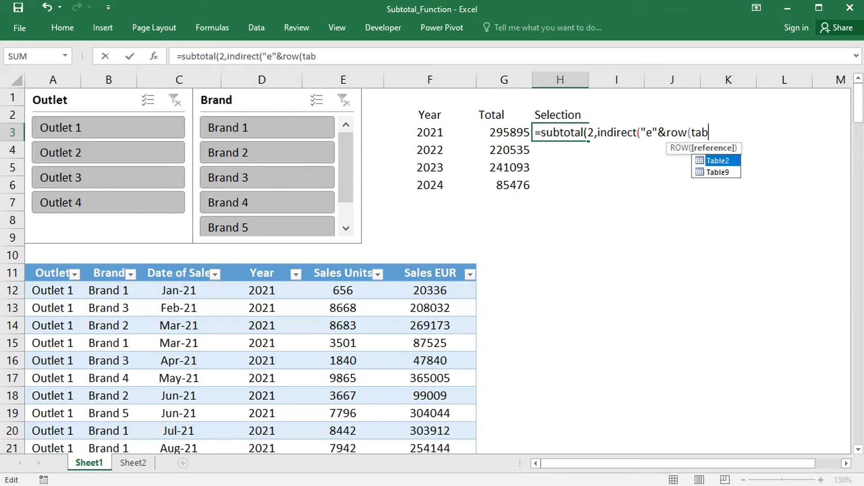
text(le9)
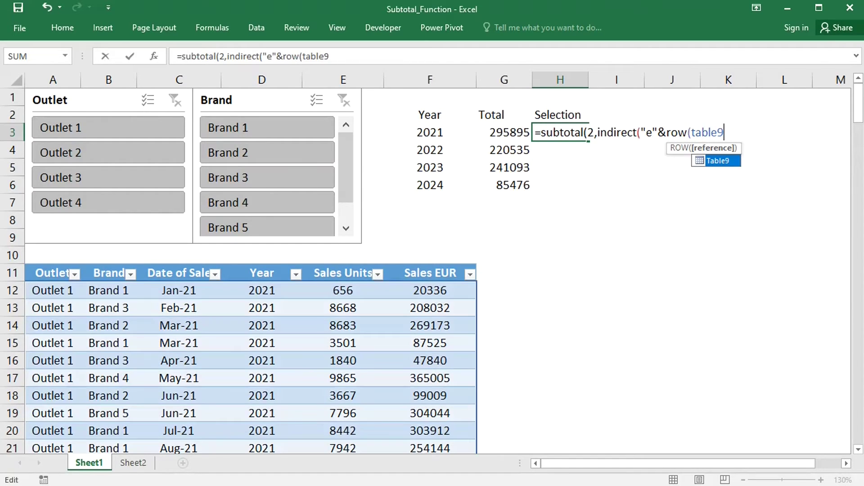
text([sales units])
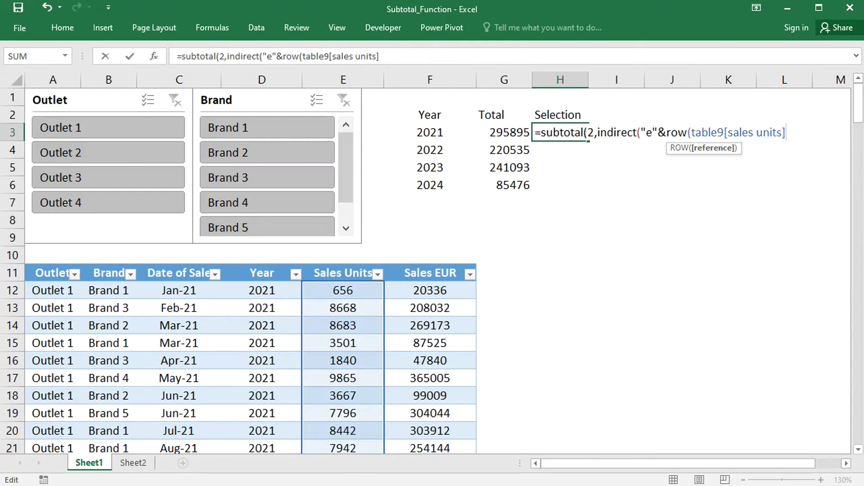
text()))
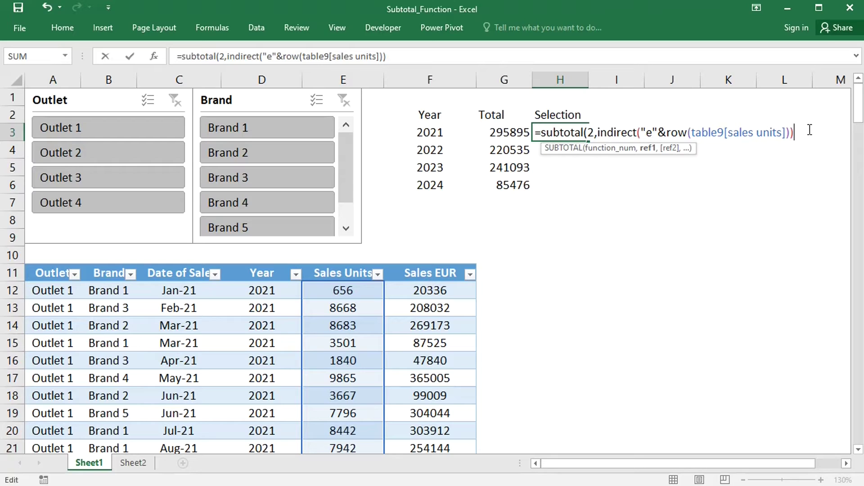
text())
drag(597, 133, 796, 134)
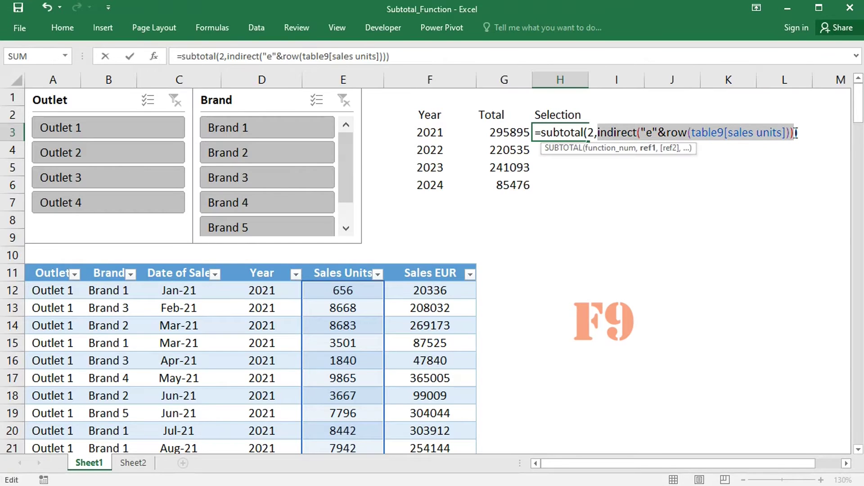
key(F9)
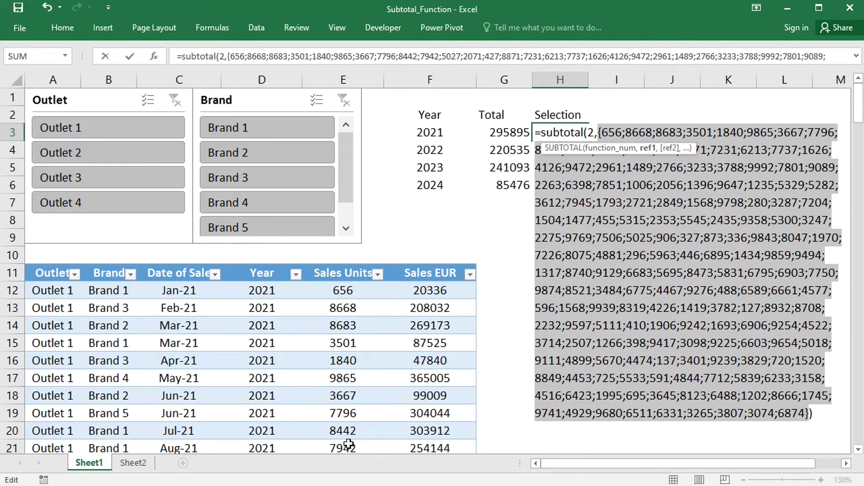
key(ctrl+z)
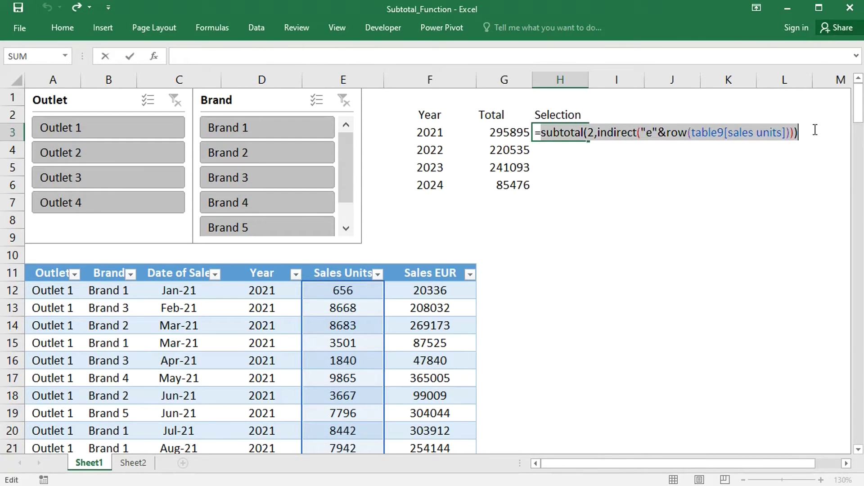
key(F9)
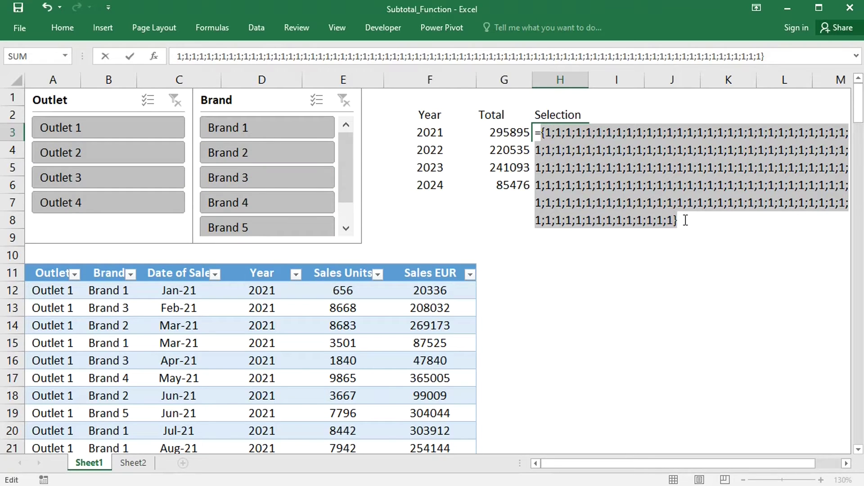
key(ctrl+z)
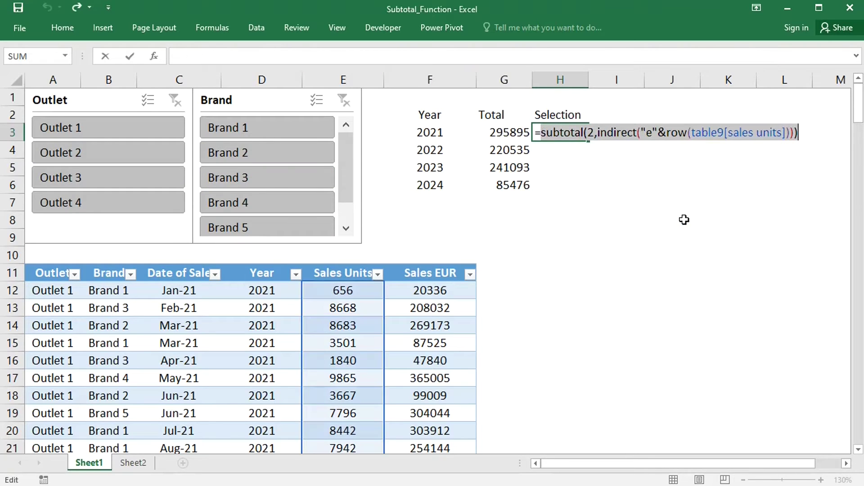
click(541, 134)
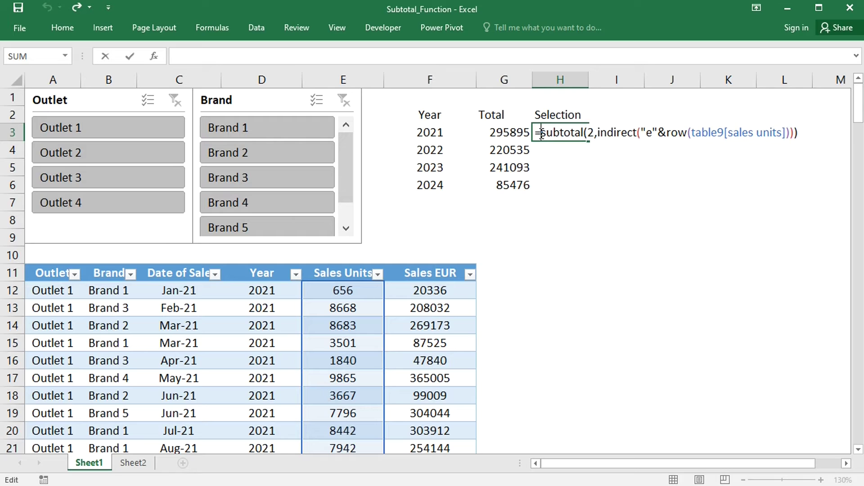
Wrap H3 into =SUMPRODUCT((Table9[Year]=F3)*(SUBTOTAL(...))*(Table9[Sales Units])), returning 295895
text(sumproduct)
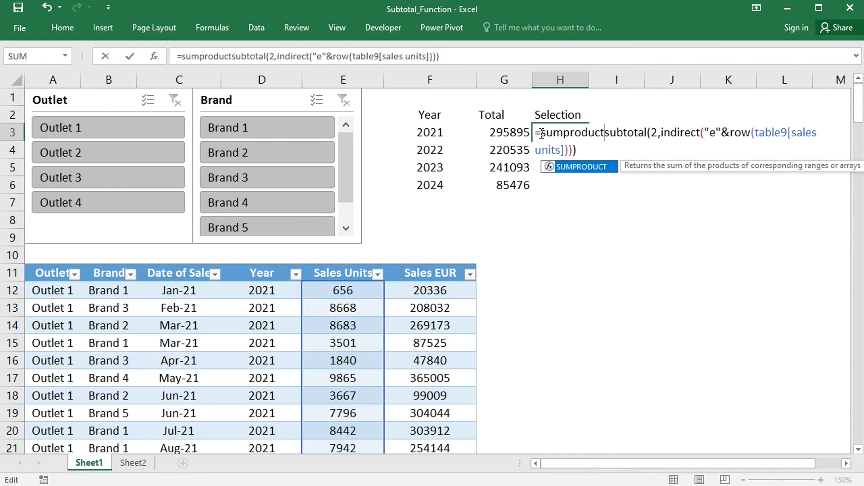
text(()
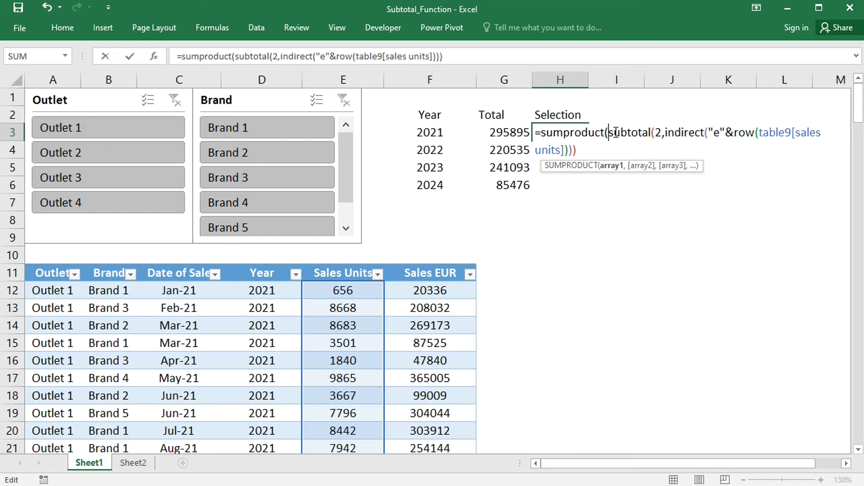
text(()
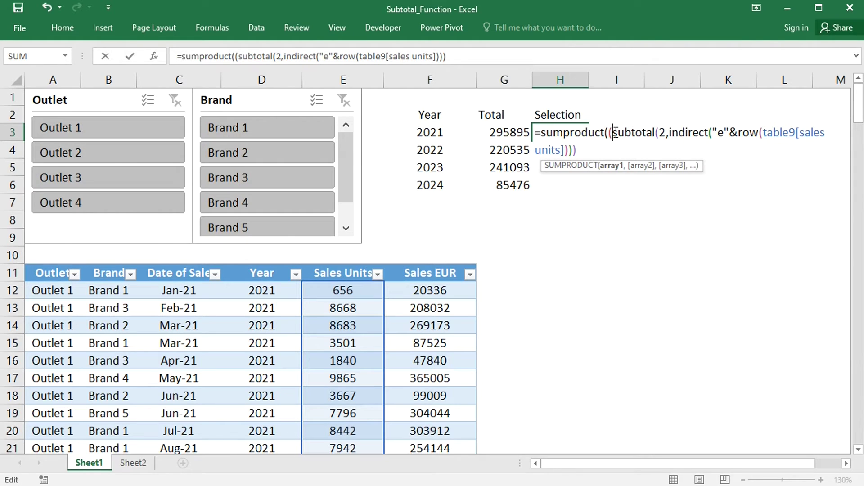
text(table)
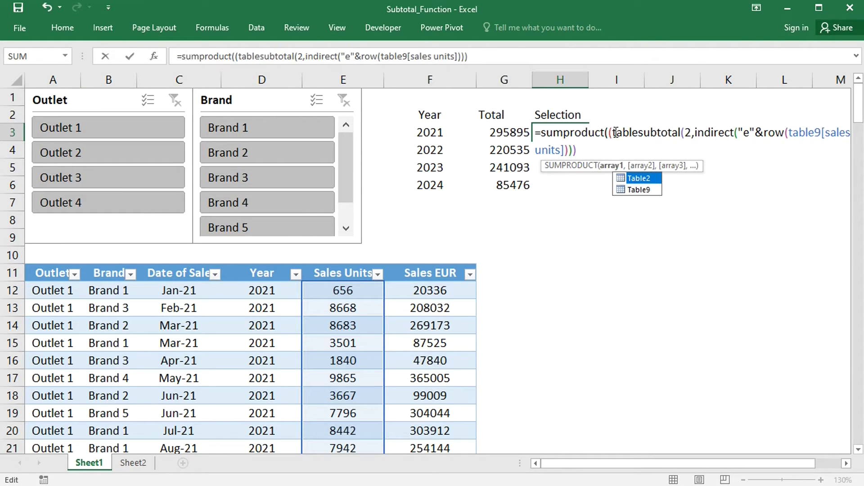
text(9[)
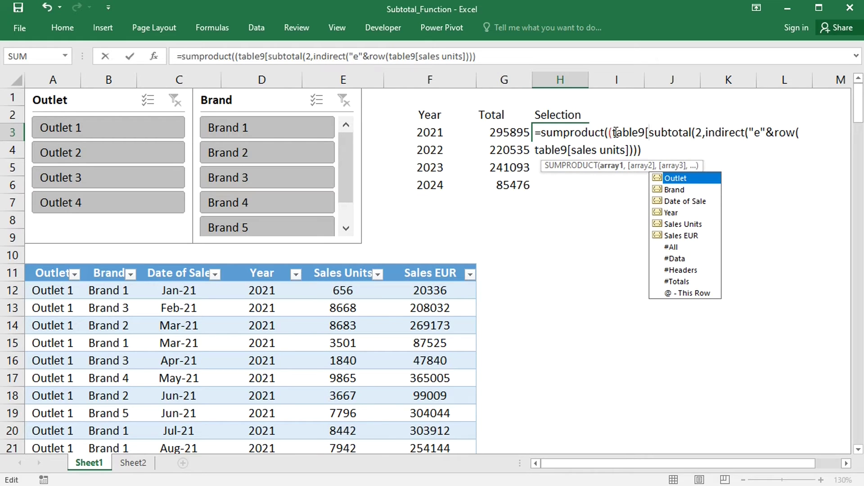
text(year])
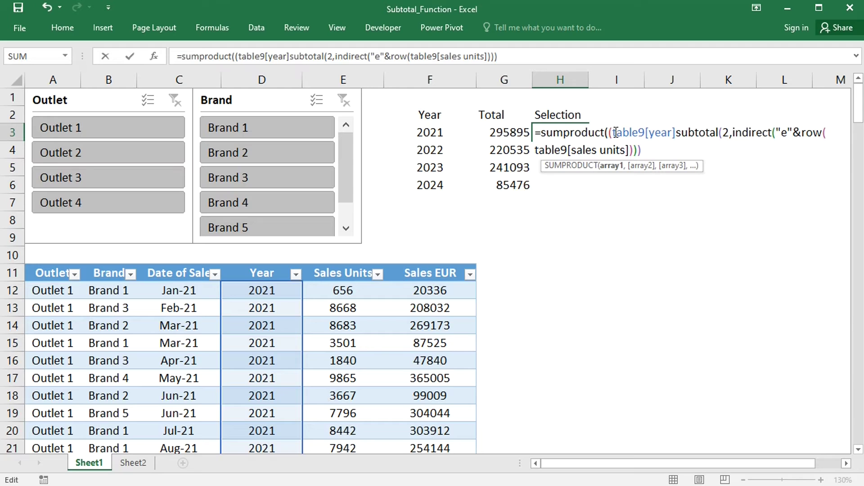
text(=)
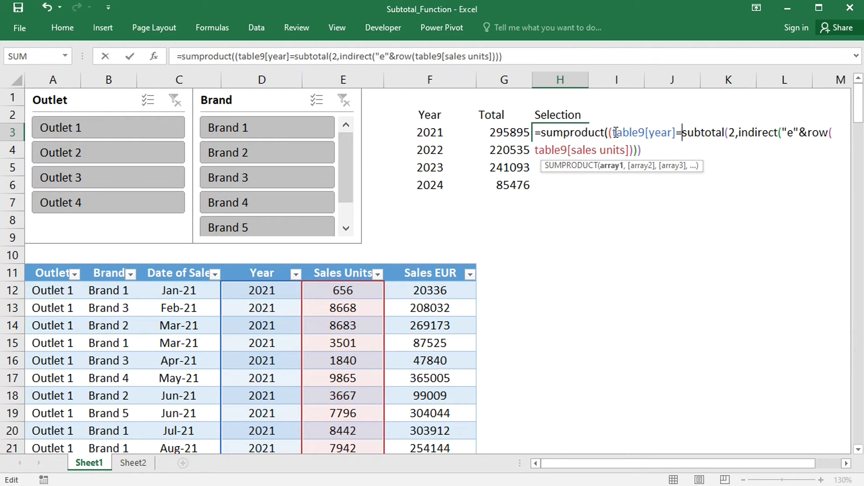
text(f3)
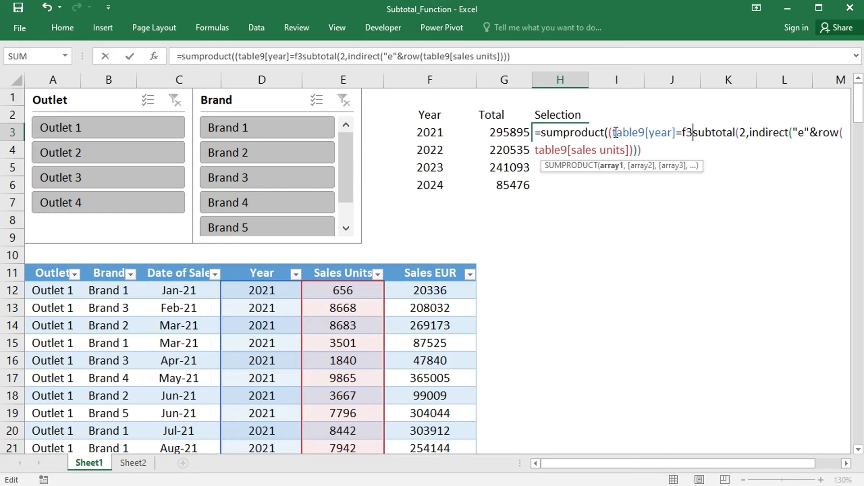
text()*)
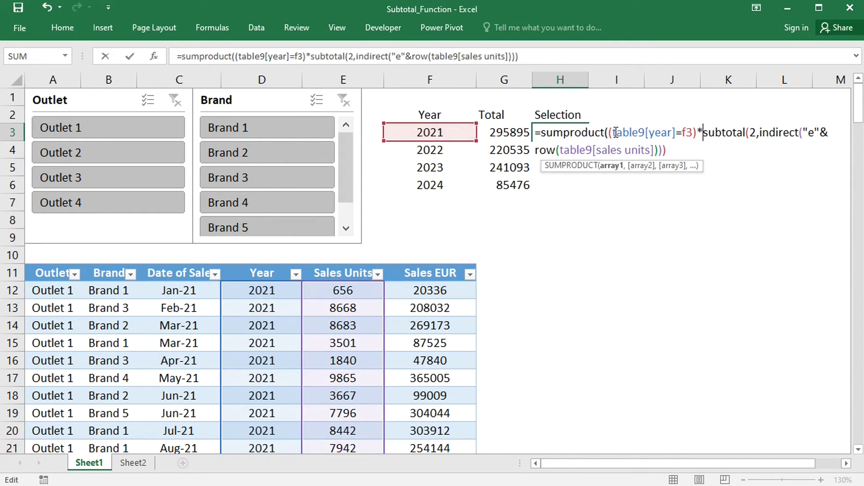
text(()
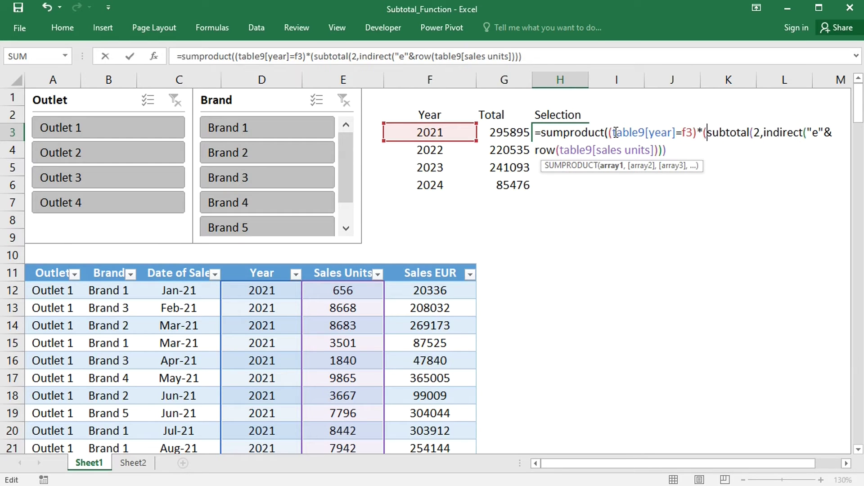
click(667, 150)
text()))
text(*(table9)
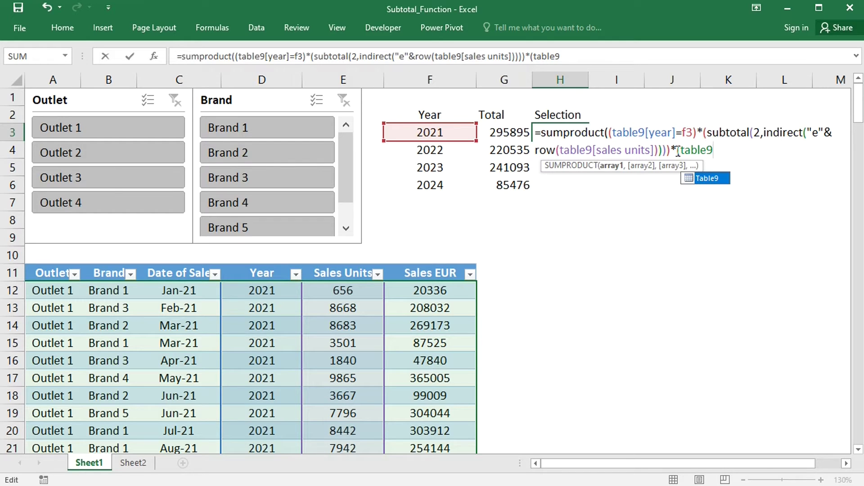
text([sales u)
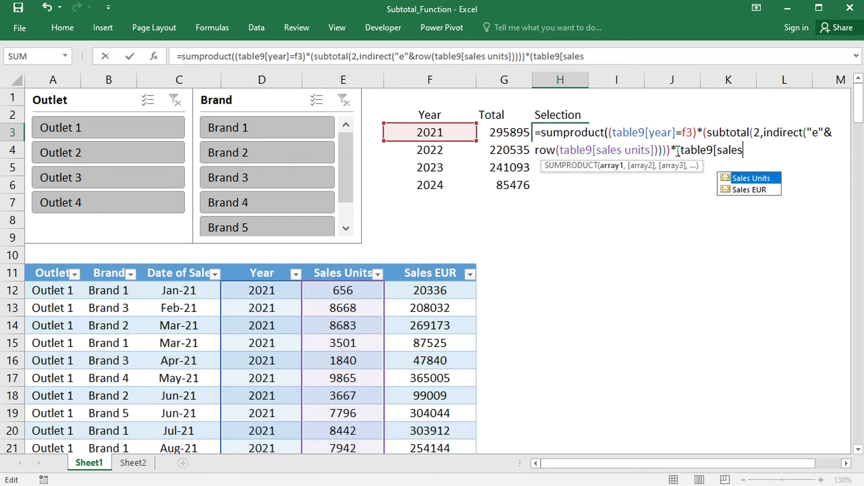
text(nits])
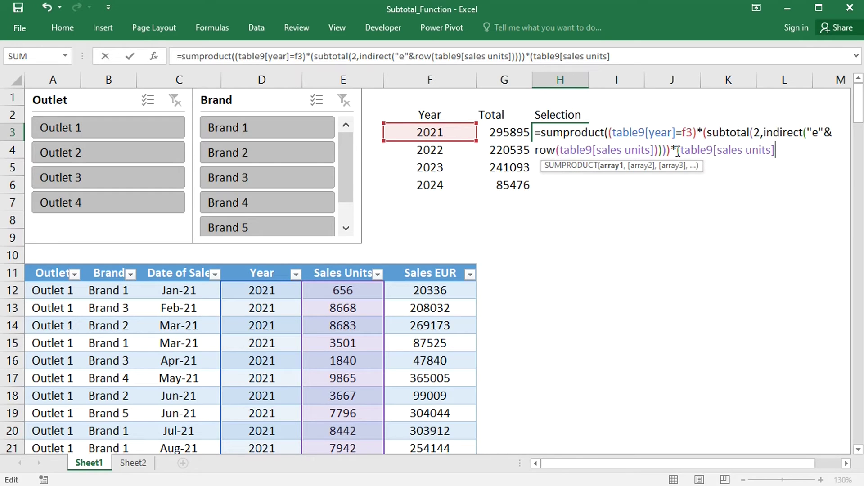
text()))
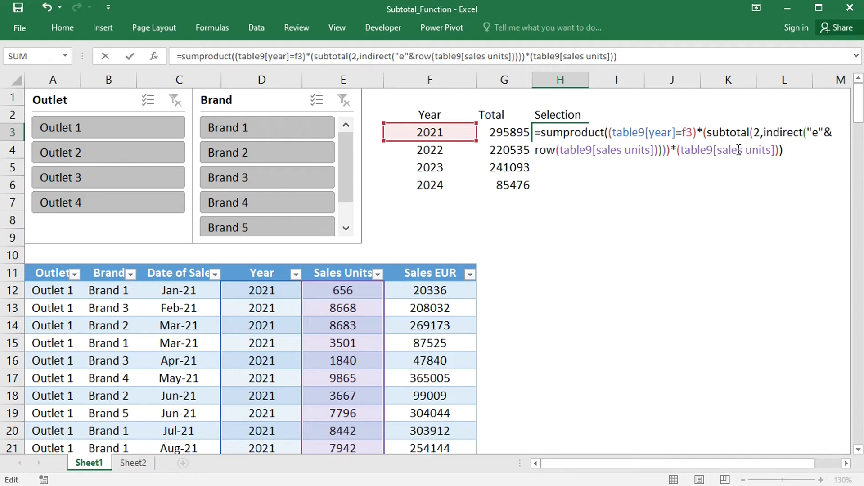
key(Return)
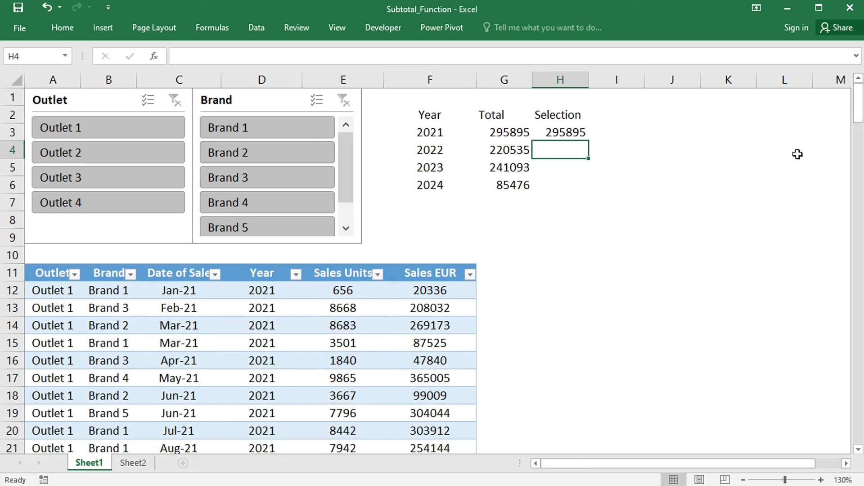
Fill the Selection formula from H3 down to H6
click(570, 133)
double_click(588, 141)
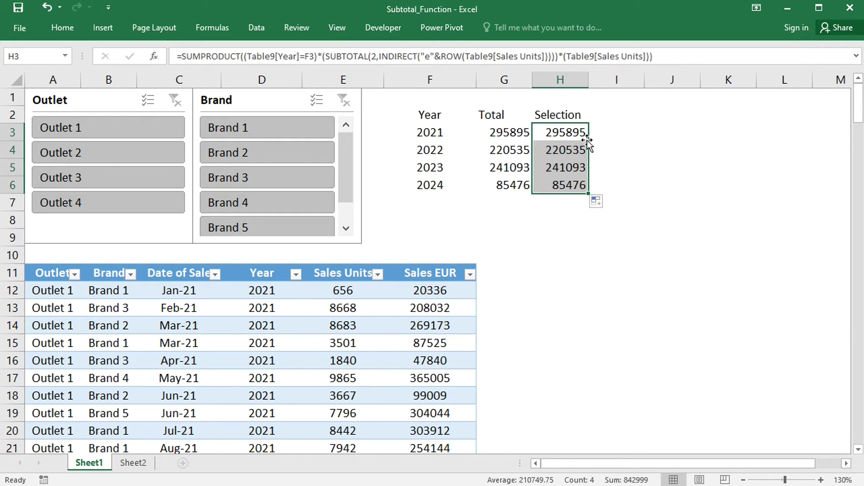
click(664, 185)
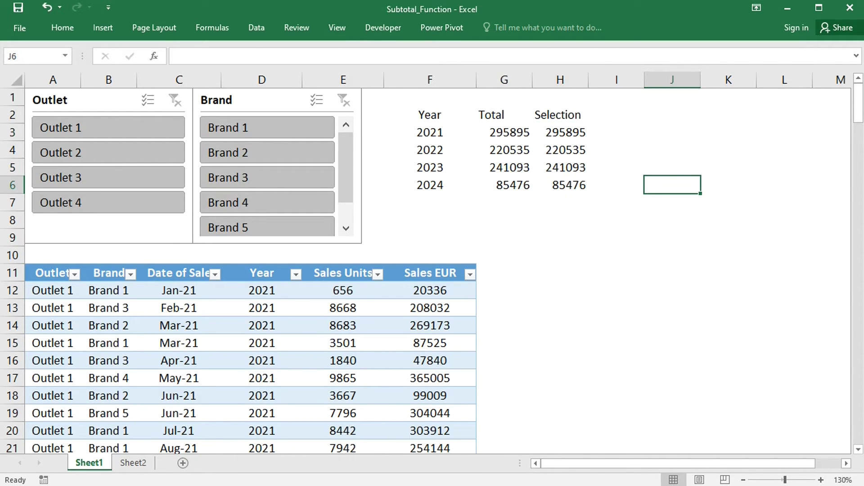
Filter Year to 2022 and Outlet 2, check the Sales Units sum, then undo the outlet filter
click(296, 274)
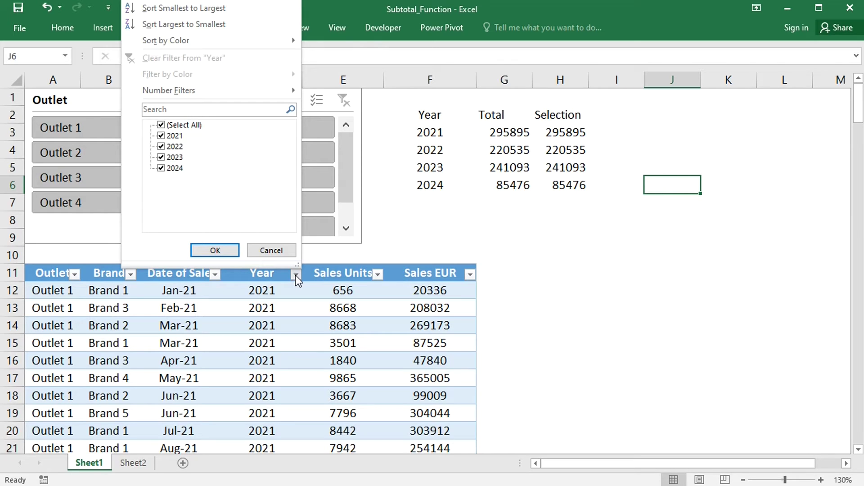
click(162, 126)
click(162, 147)
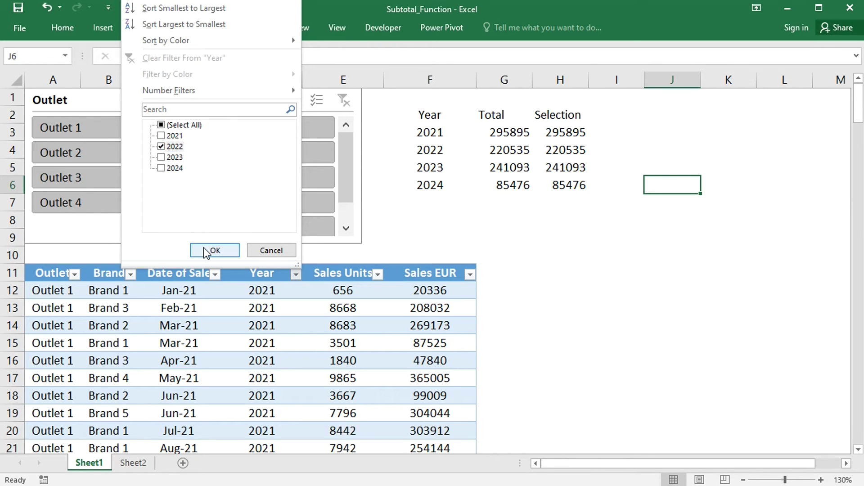
click(215, 251)
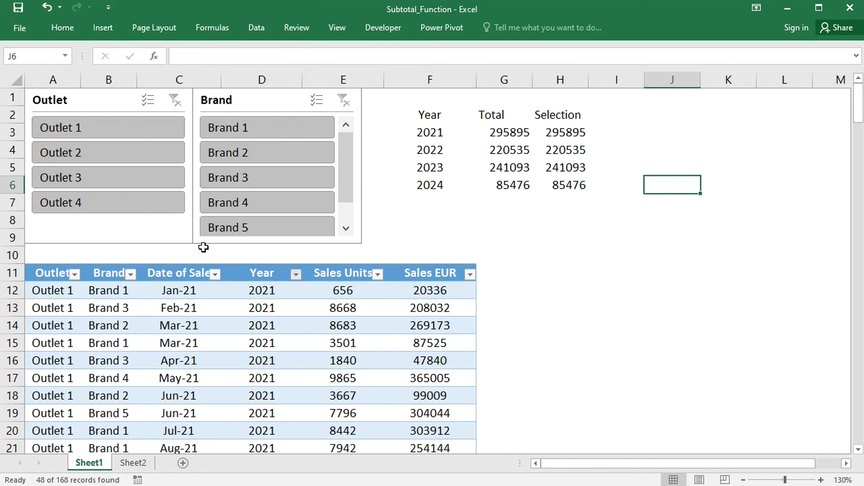
click(101, 153)
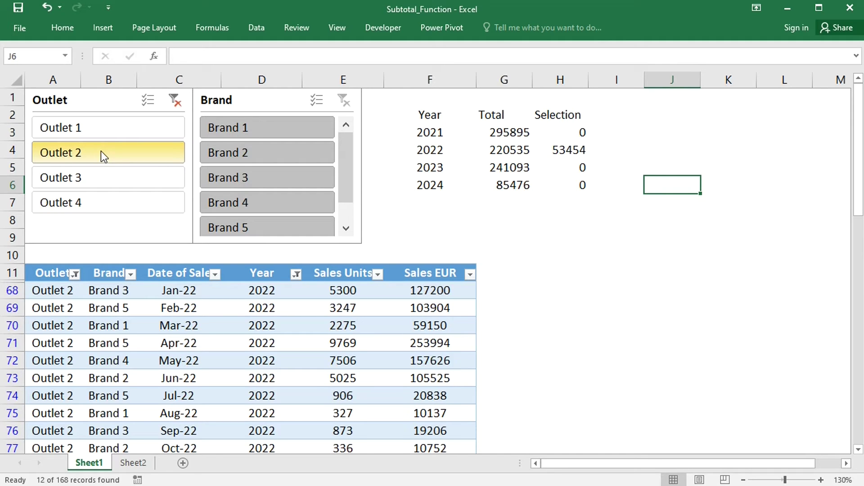
click(355, 263)
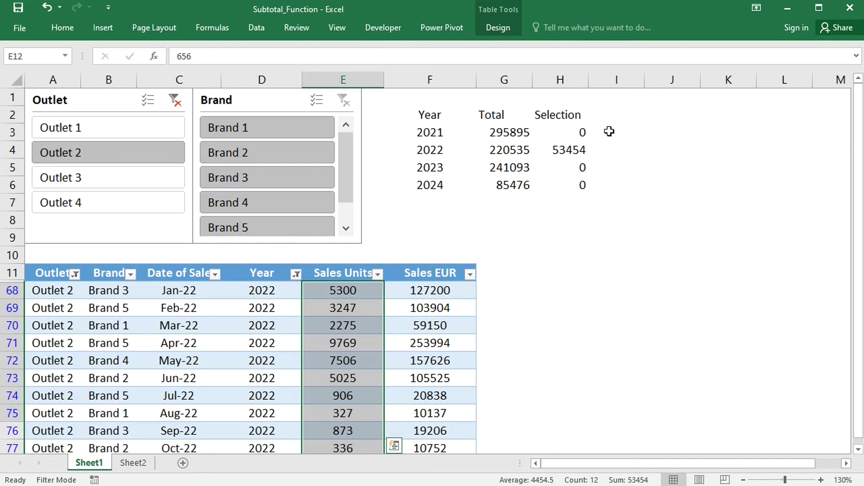
key(ctrl+z)
In H3's INDIRECT, replace the column text with address(1,column(table9[sales units]),4) for a relative reference
click(632, 179)
double_click(564, 131)
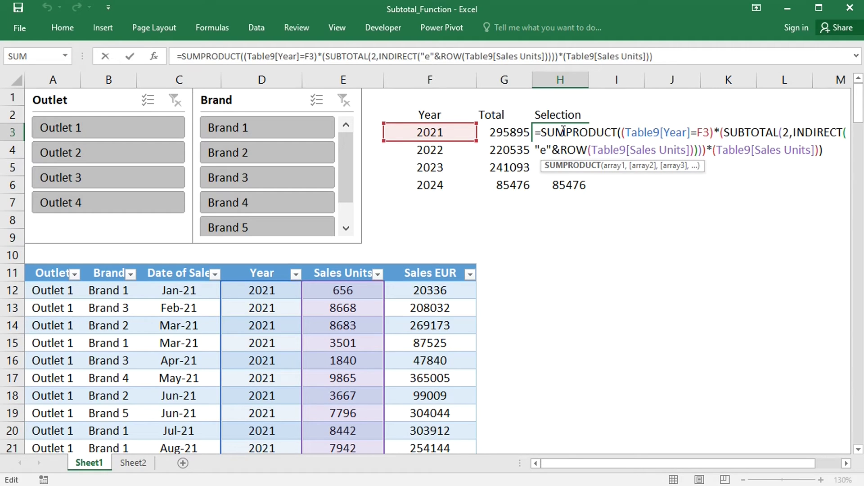
click(436, 55)
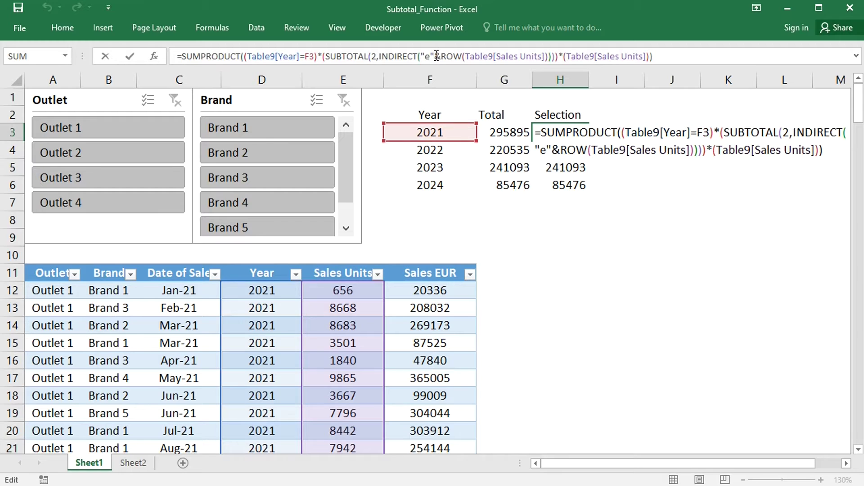
key(BackSpace)
key(BackSpace)
key(BackSpace)
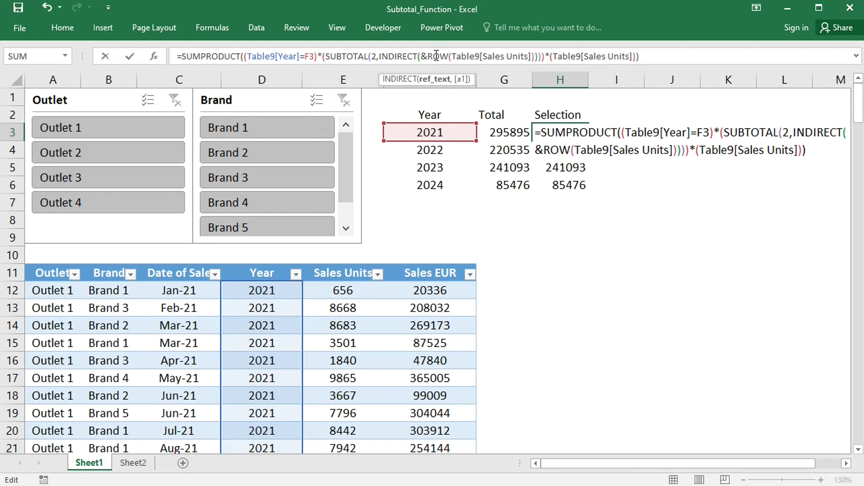
text(address)
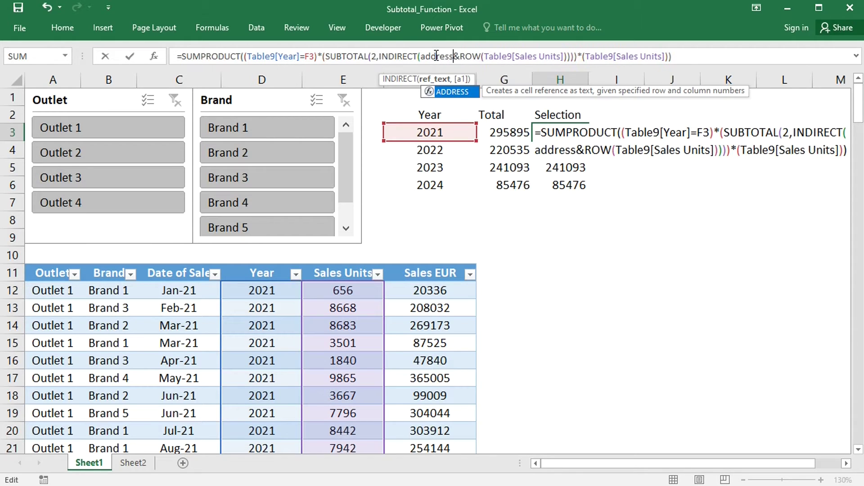
text(()
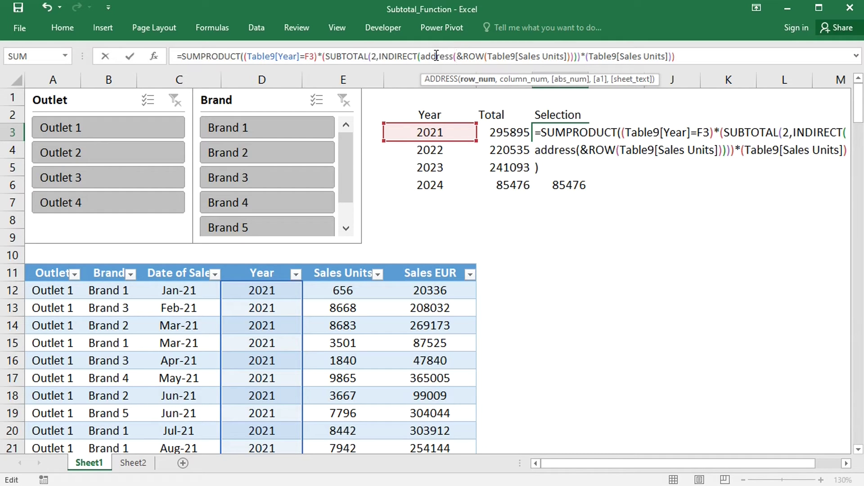
text(1)
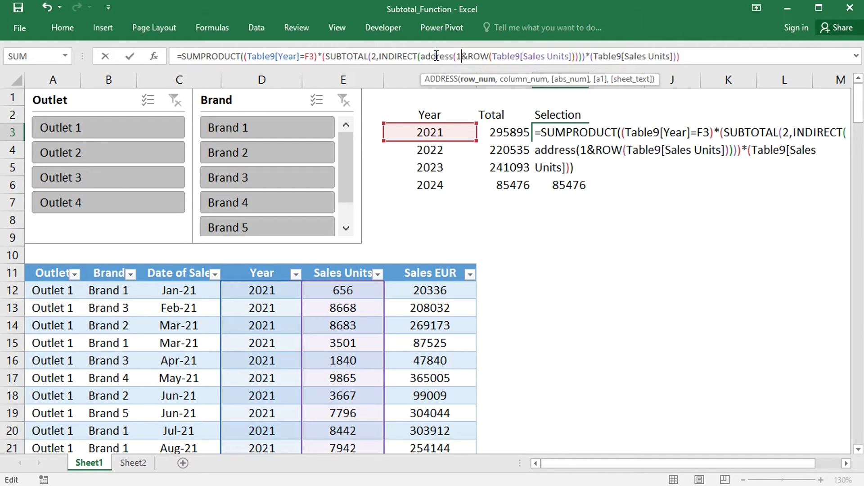
text(,)
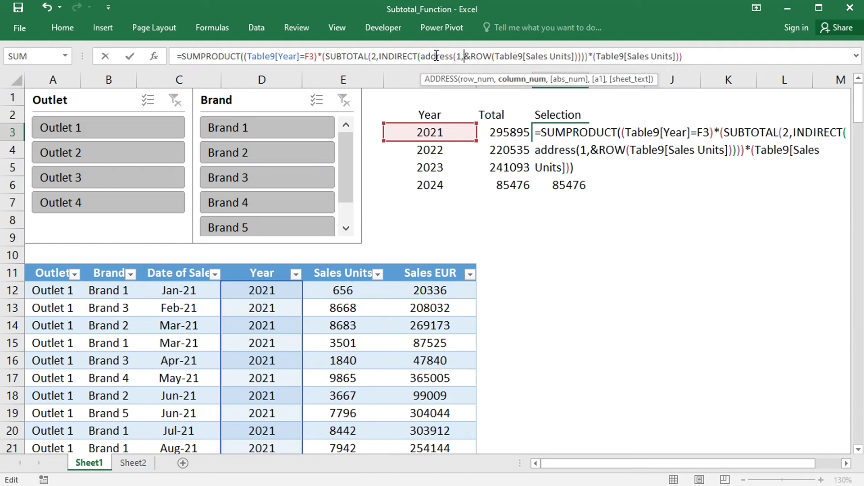
text(column)
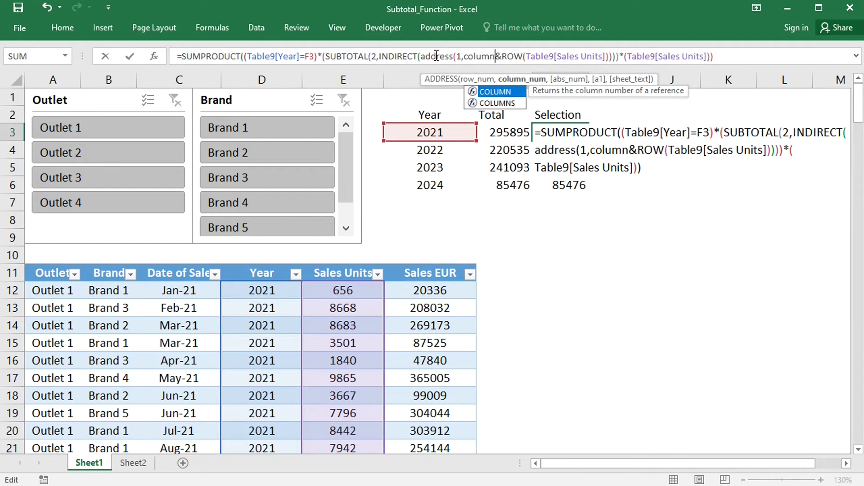
text(()
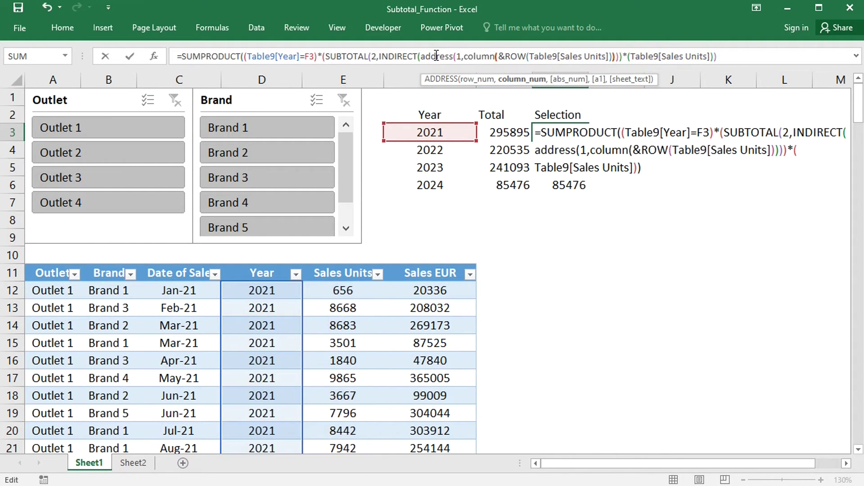
text(table)
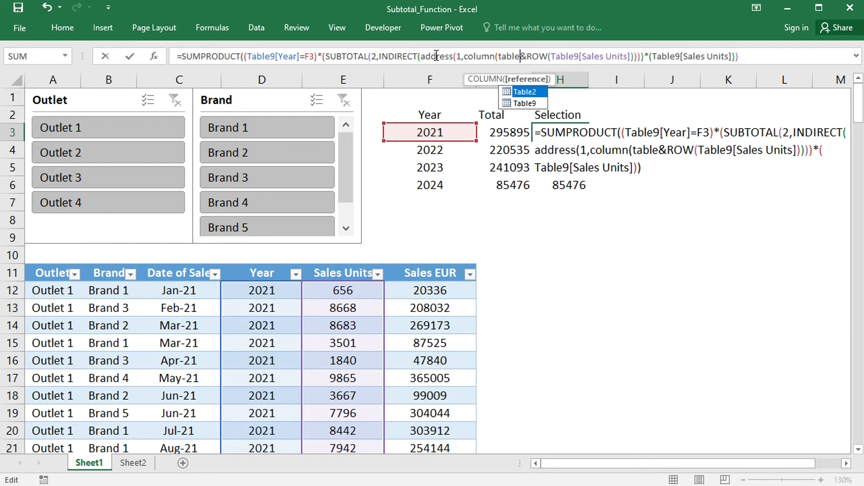
text(9[sales)
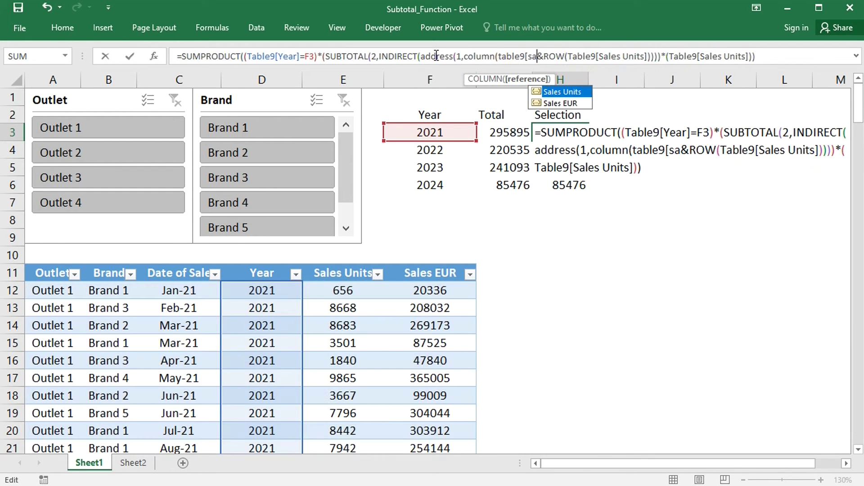
text( units])
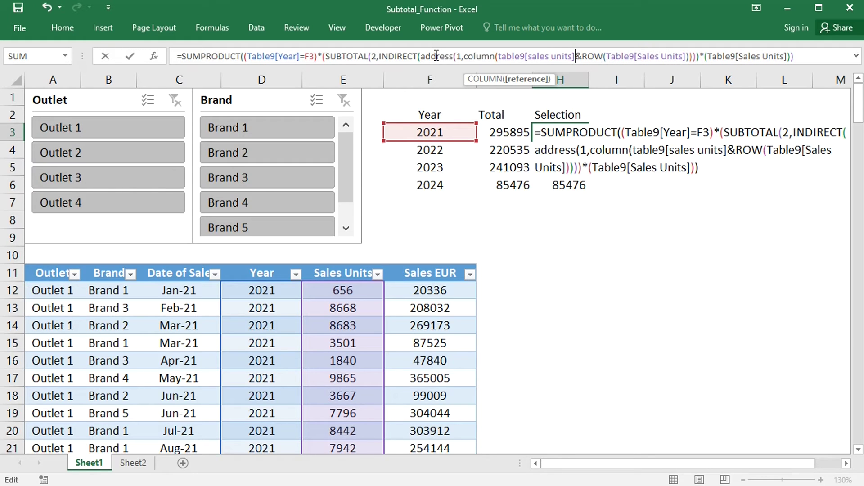
text(),)
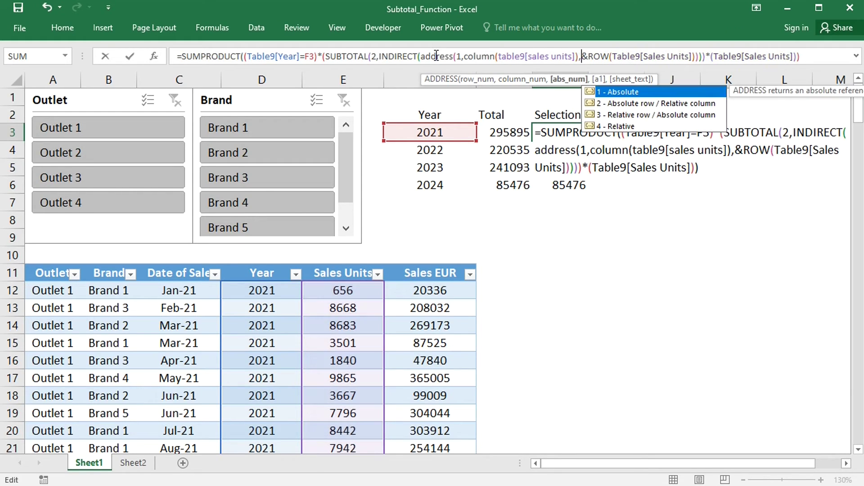
text(4)
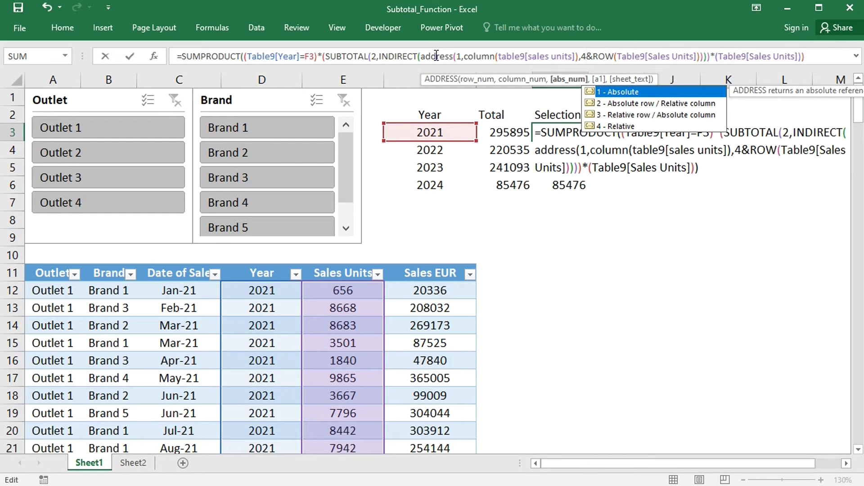
text())
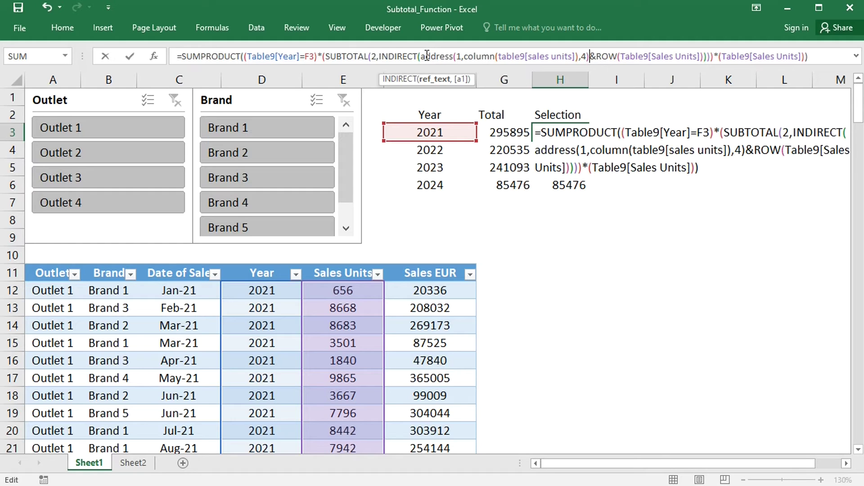
Wrap H3's ADDRESS call in SUBSTITUTE(...,1,"") and commit the Selection formula
click(423, 56)
text(sub)
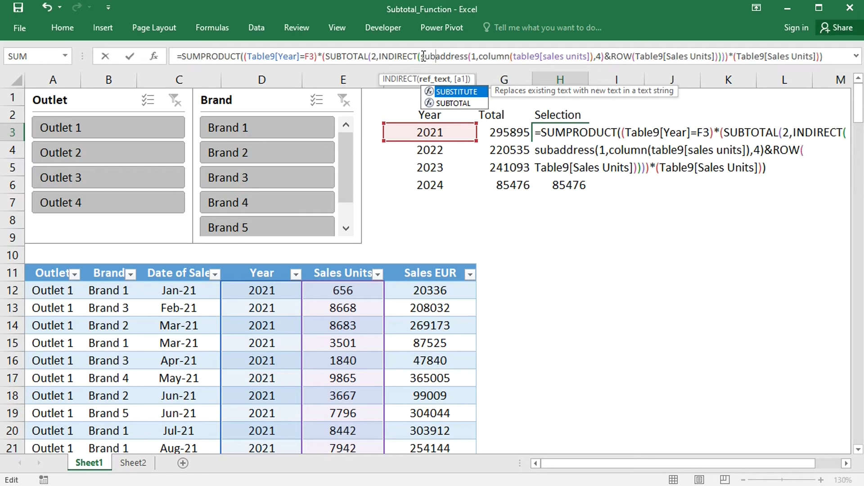
text(stitute)
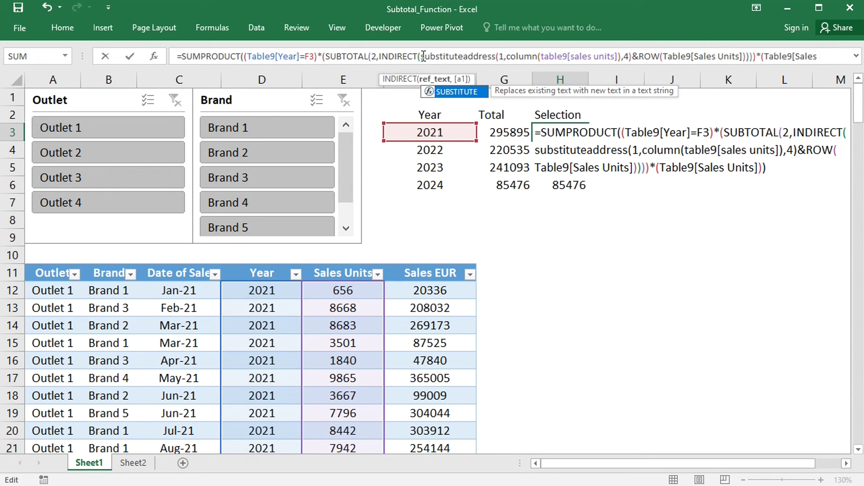
text(()
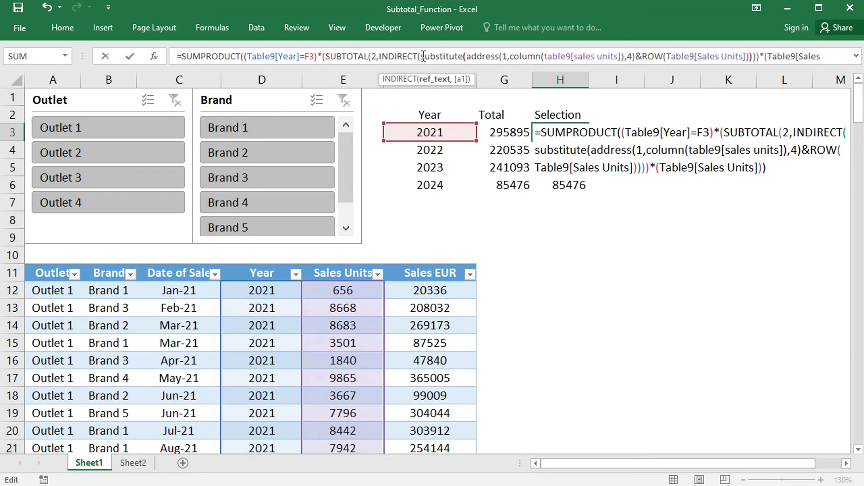
click(636, 57)
text(,)
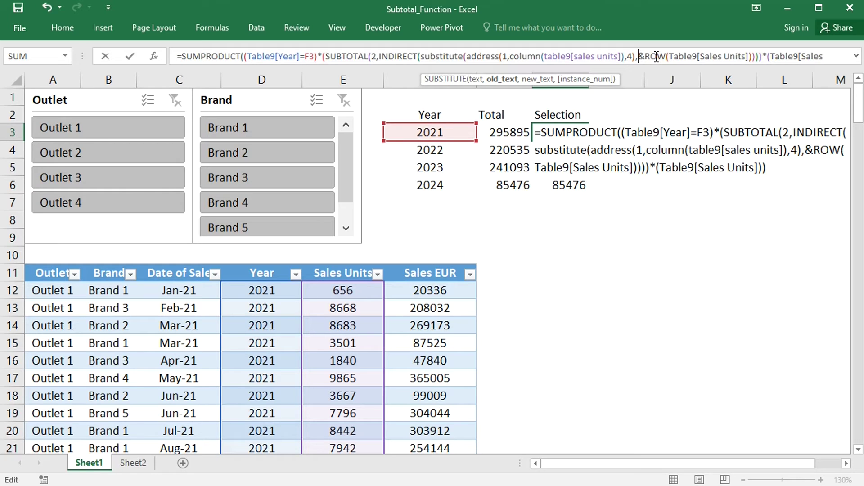
text(1)
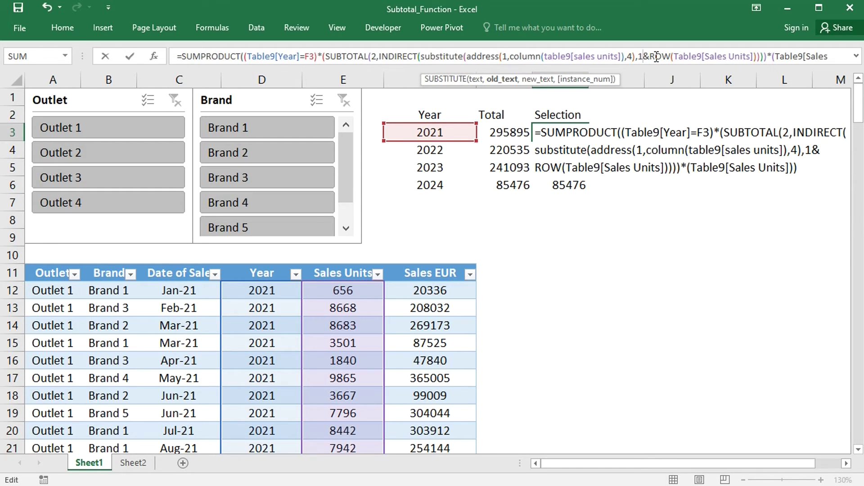
text(,"")
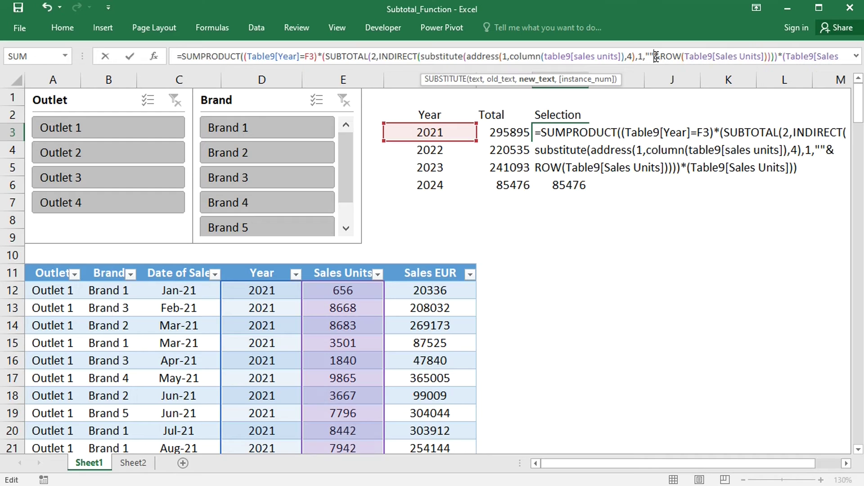
text())
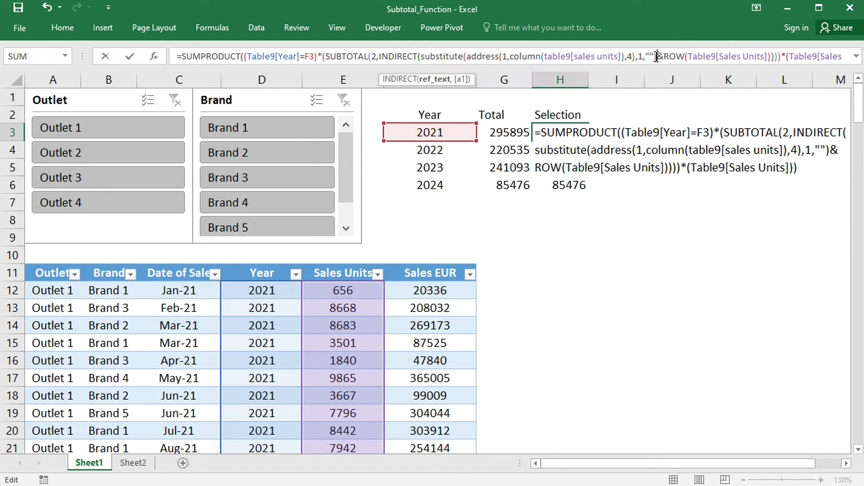
key(Return)
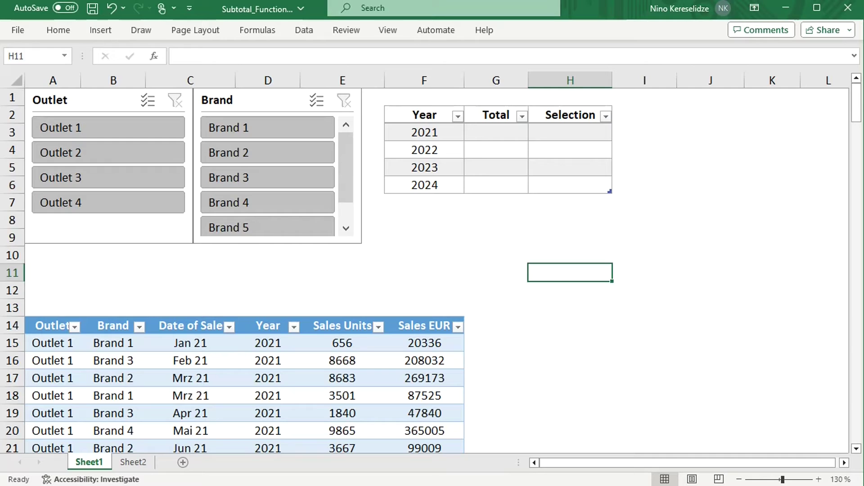
click(509, 136)
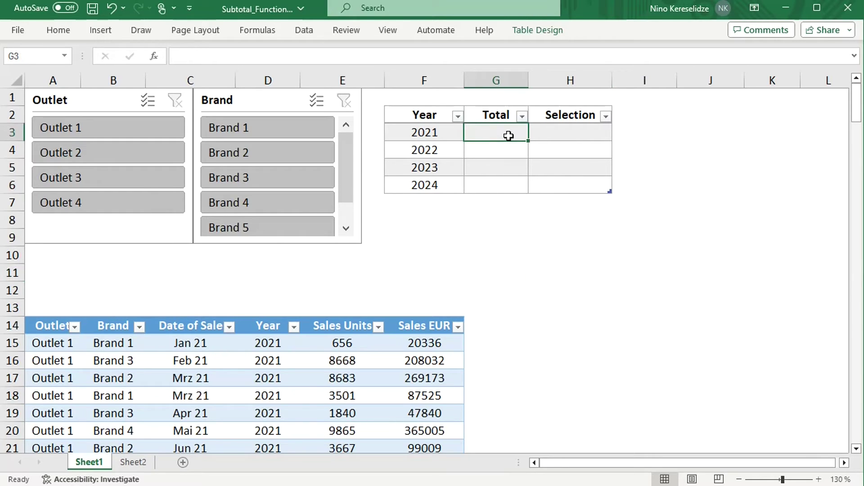
text(=sumif)
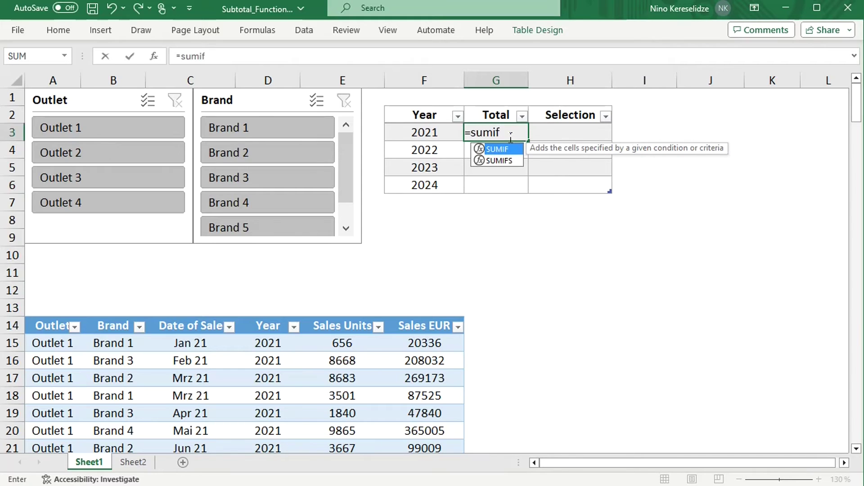
text(()
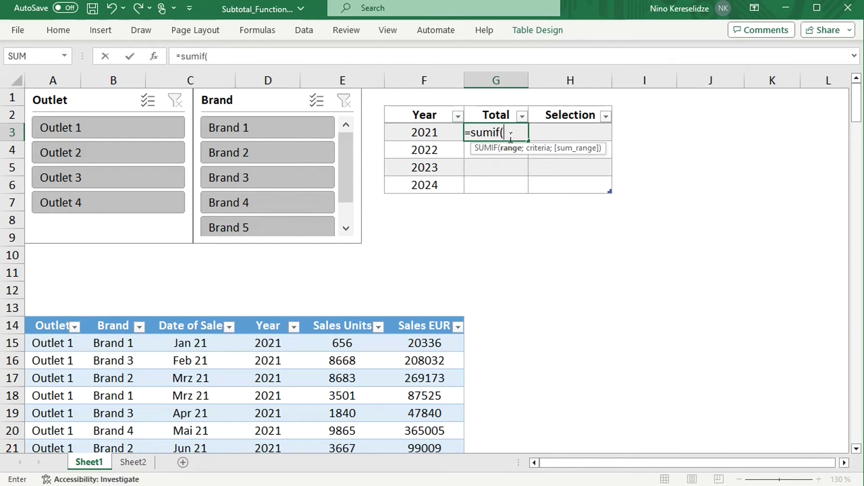
text(table9)
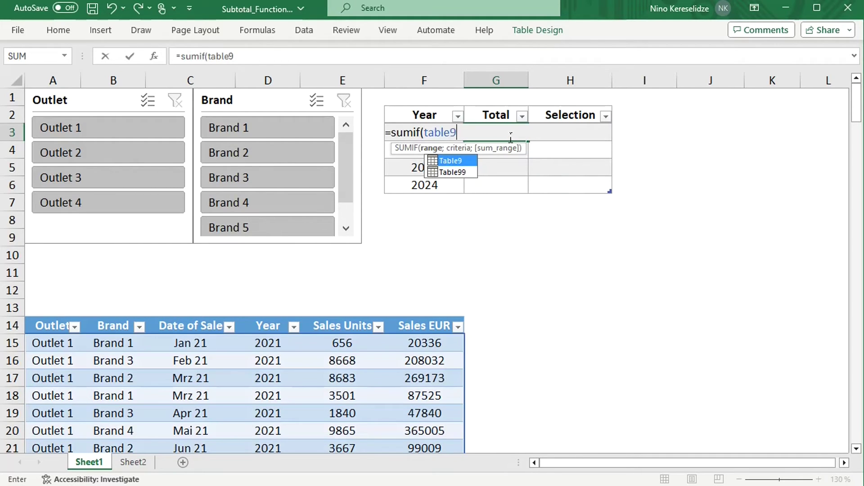
text([)
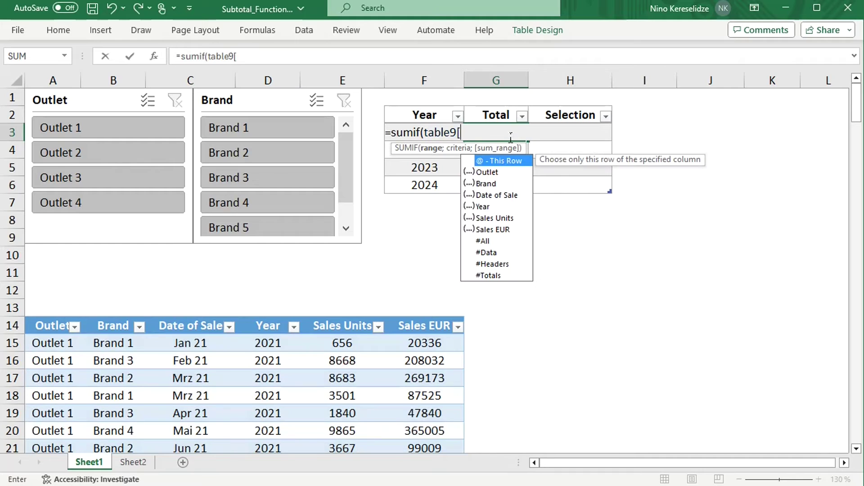
text(year)
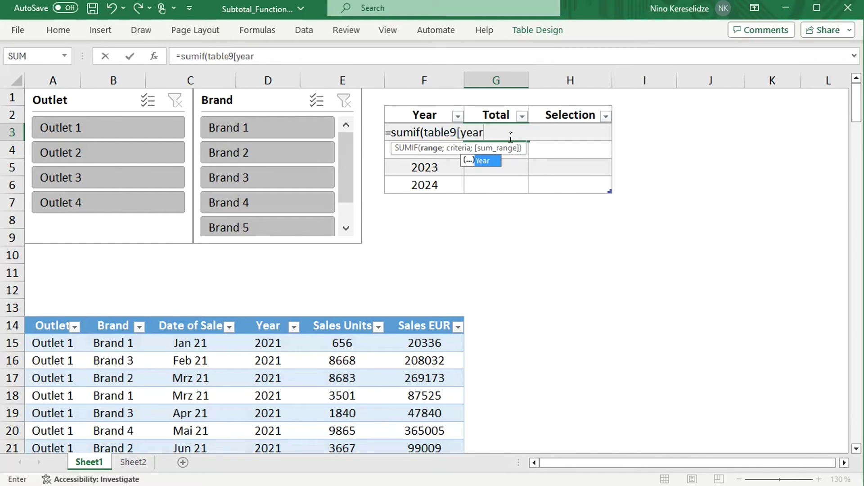
text(])
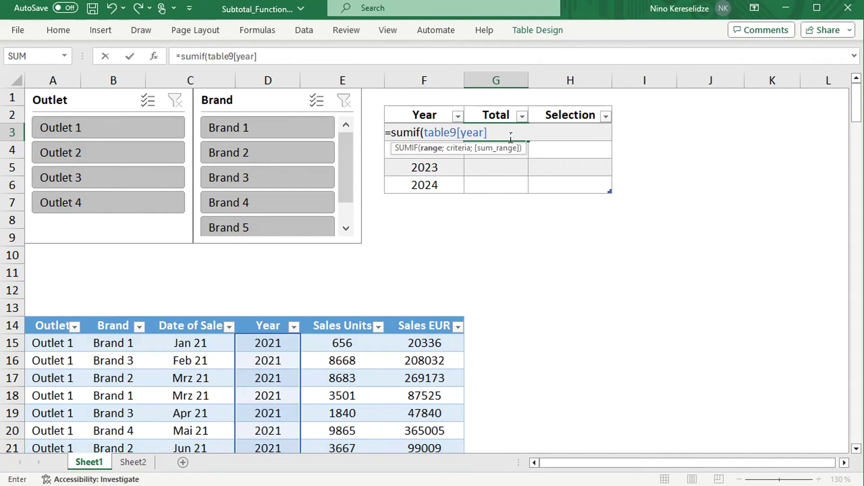
text(;)
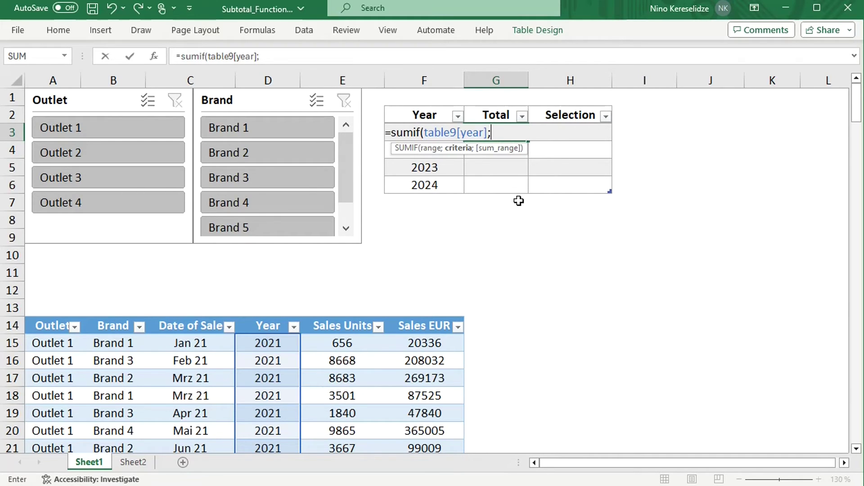
text([)
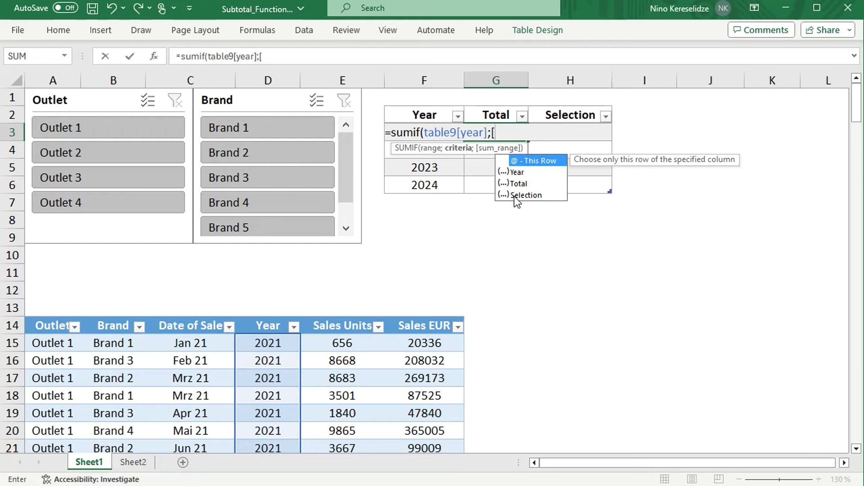
text(@y)
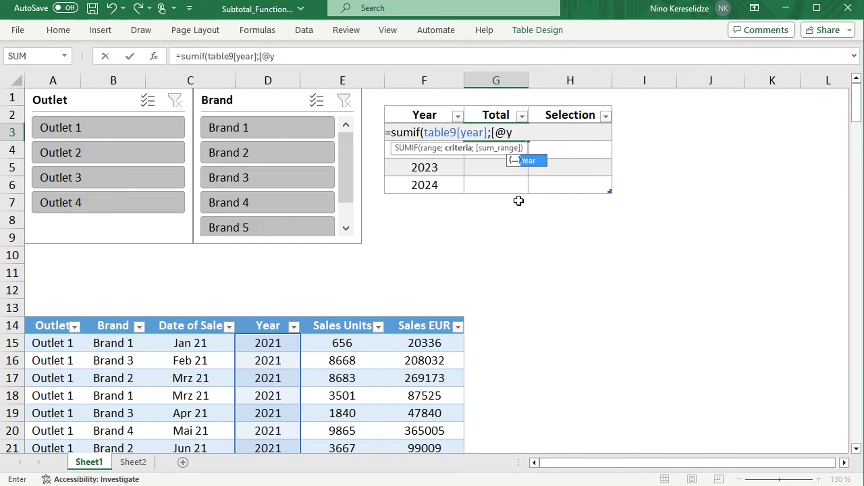
text(ear])
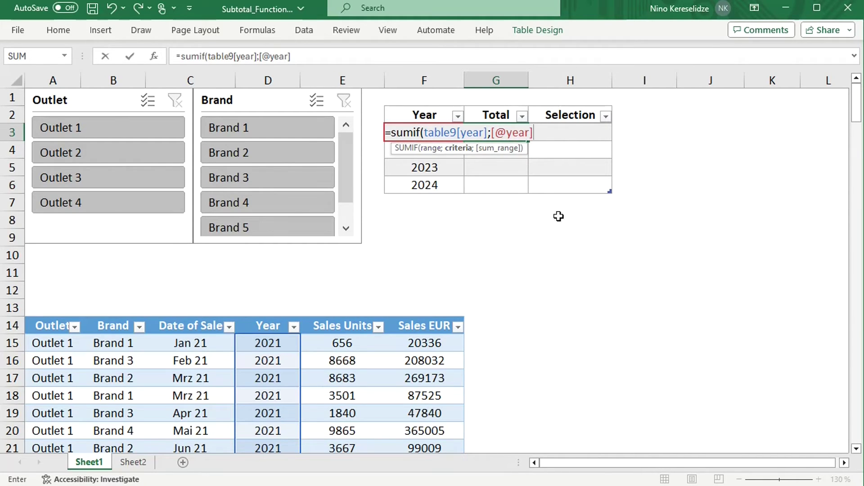
text(;)
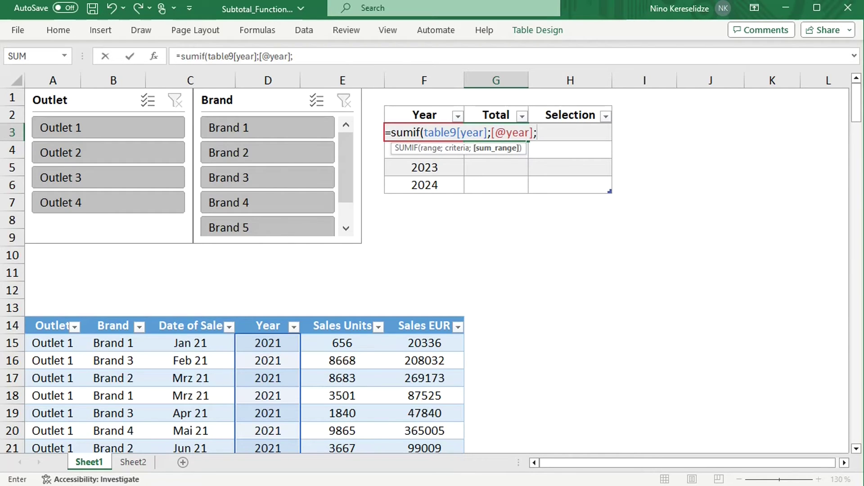
text(table9)
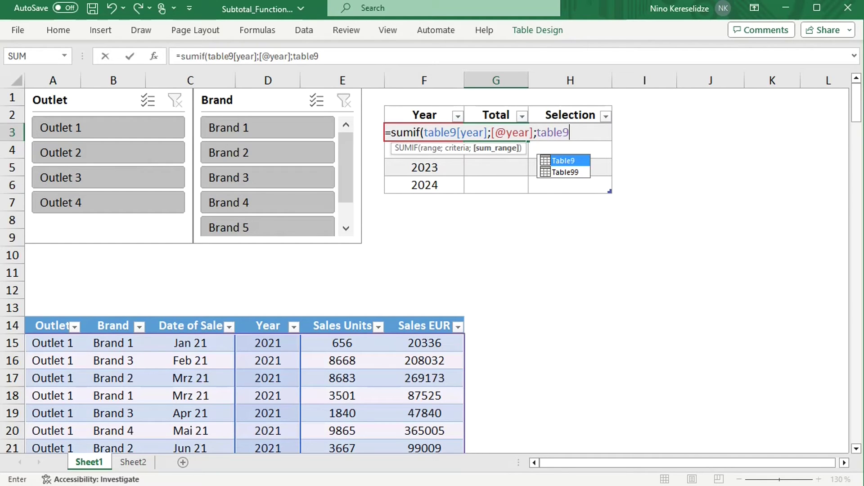
text([sales )
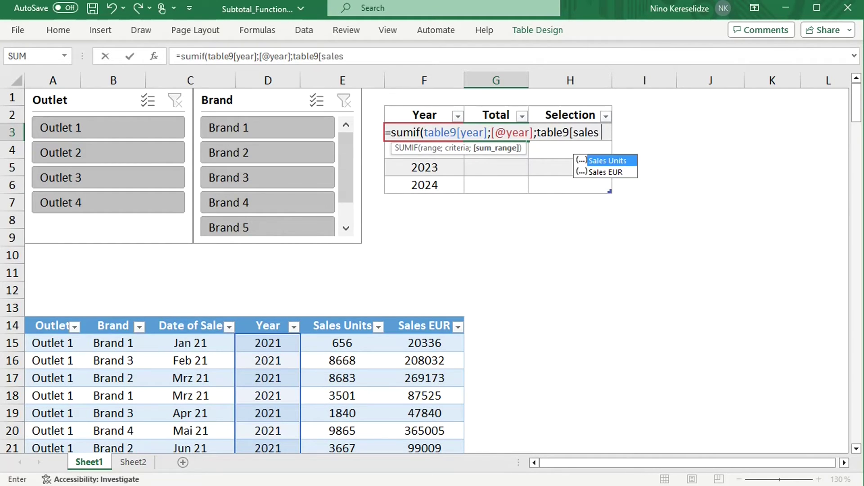
text(eur)
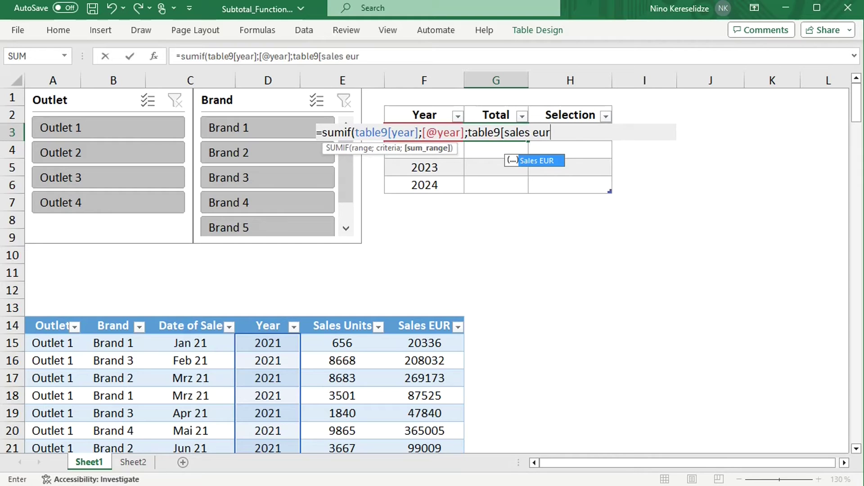
text(])
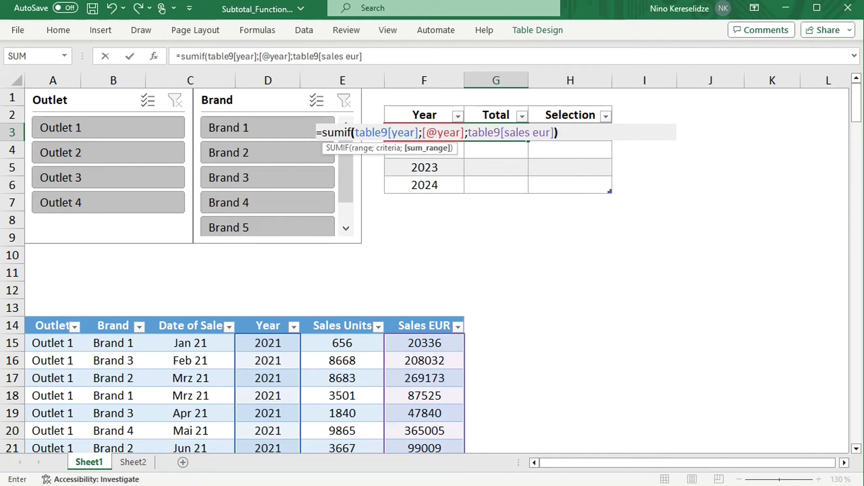
text())
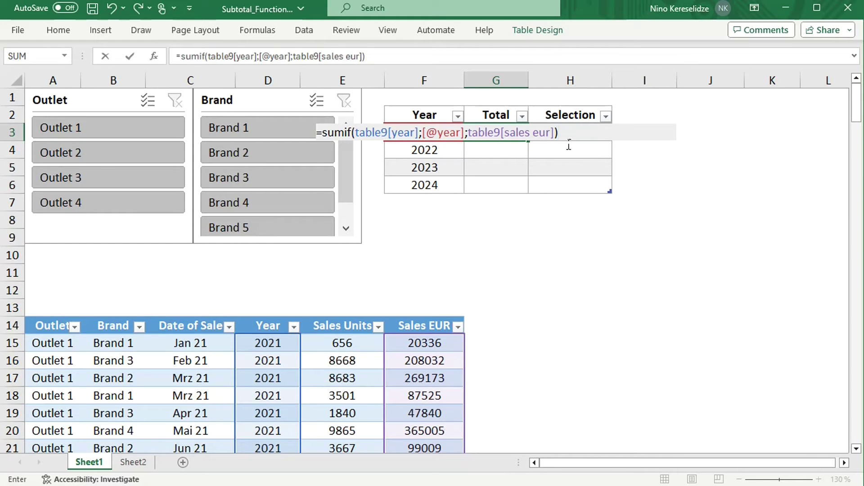
Divide G3's SUMIF by a copy summing table9[sales units] and commit, giving 31,17 to 32,22
drag(569, 135, 323, 132)
key(ctrl+c)
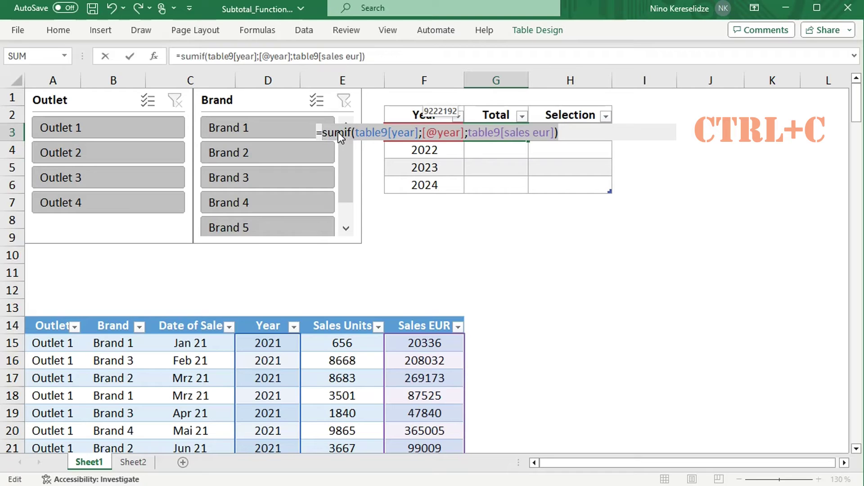
click(580, 138)
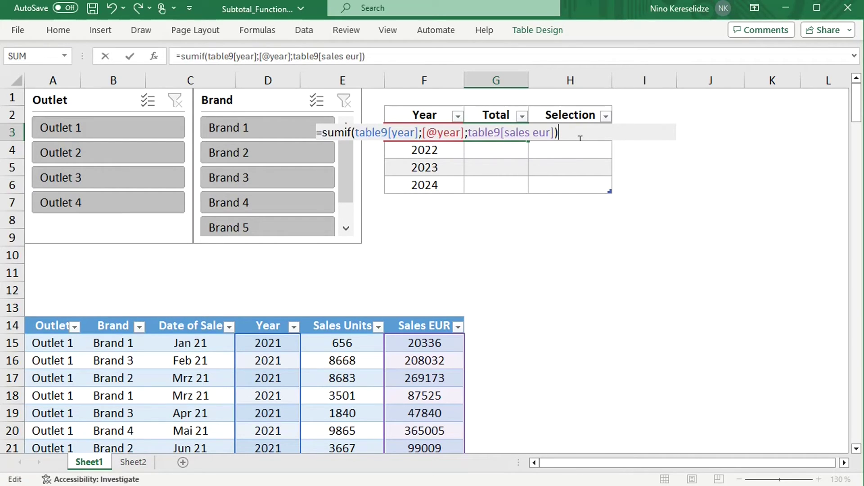
text(/)
key(ctrl+v)
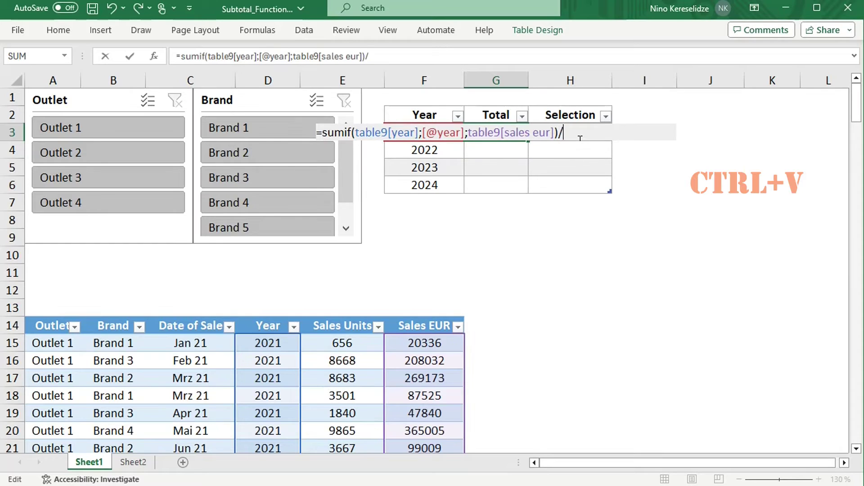
key(ctrl+v)
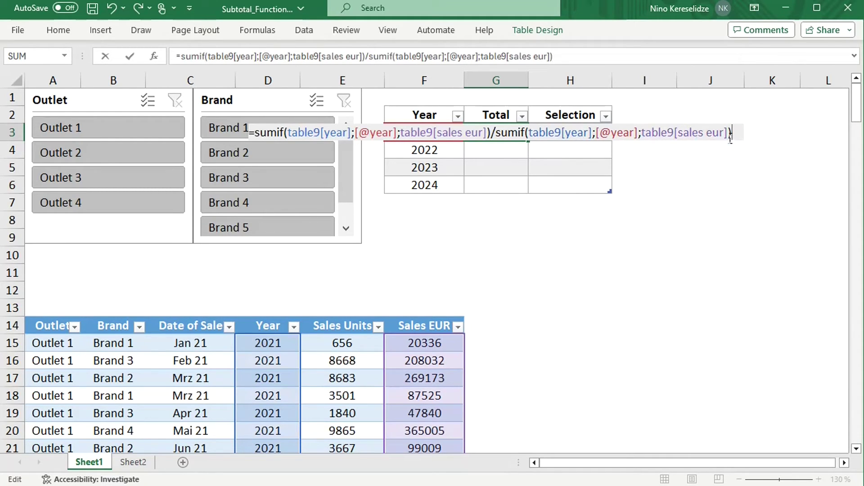
key(Left)
key(Left)
key(BackSpace)
key(BackSpace)
key(BackSpace)
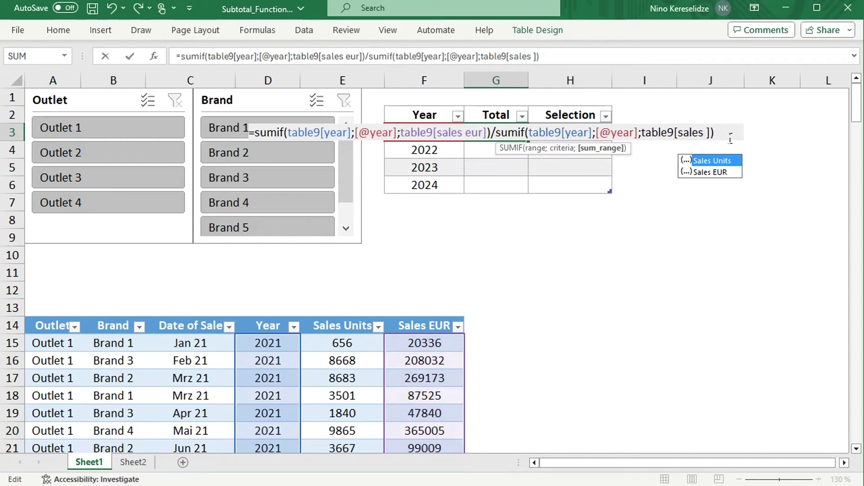
text(unit)
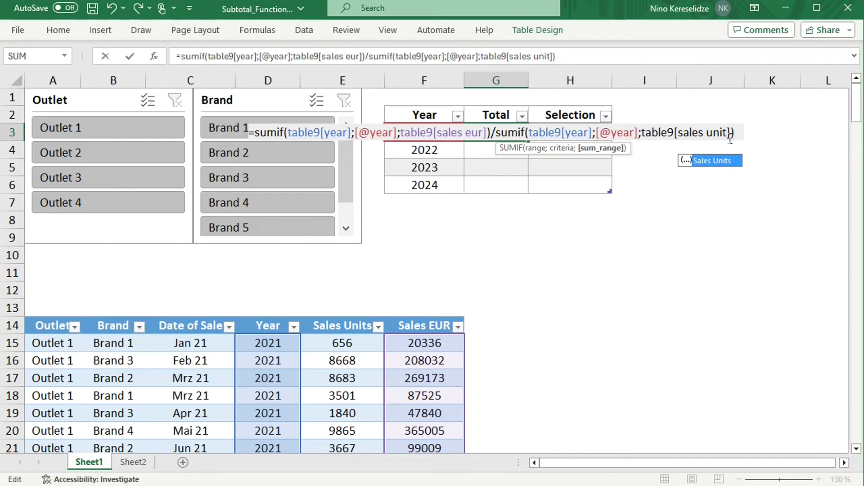
text(s)
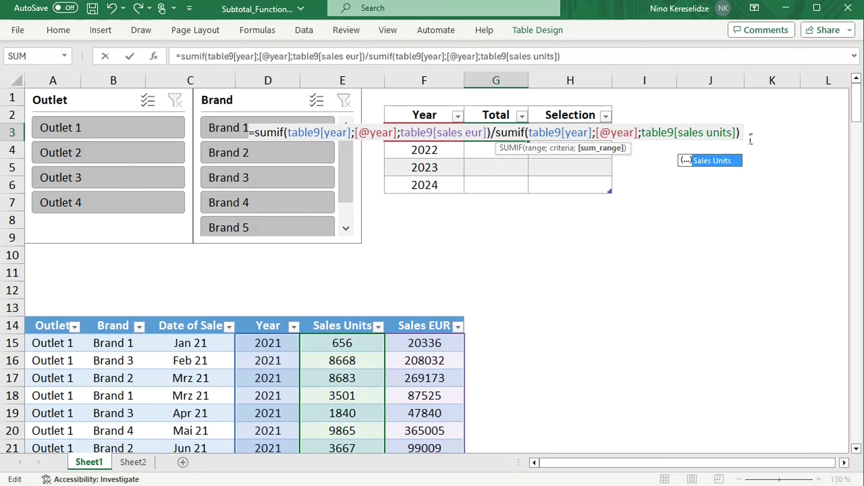
key(Right)
key(Right)
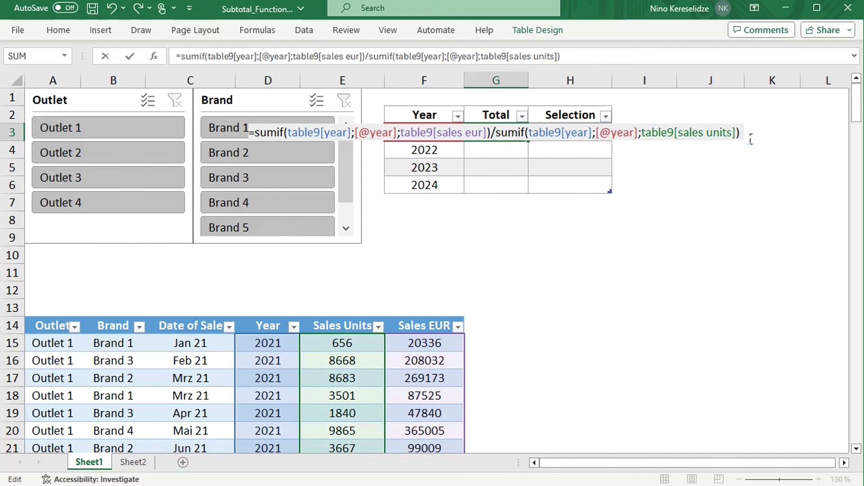
key(Return)
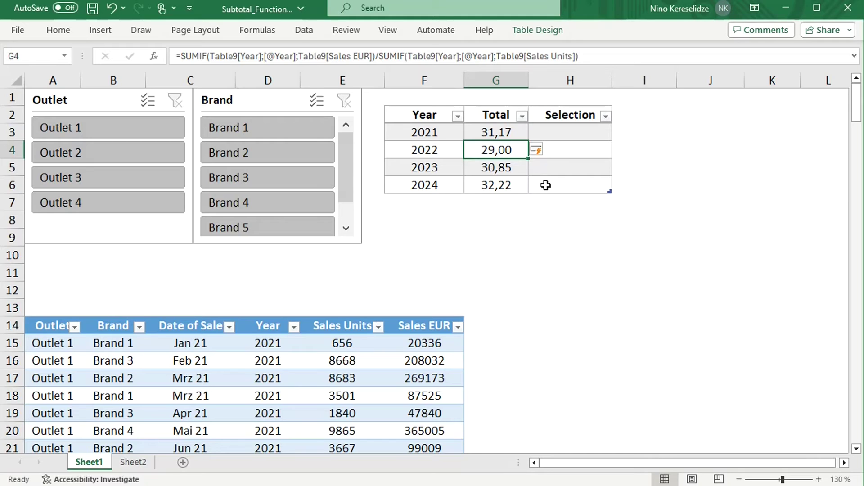
Begin H3's formula with =byrow(table9[sales eur];lambda
click(571, 137)
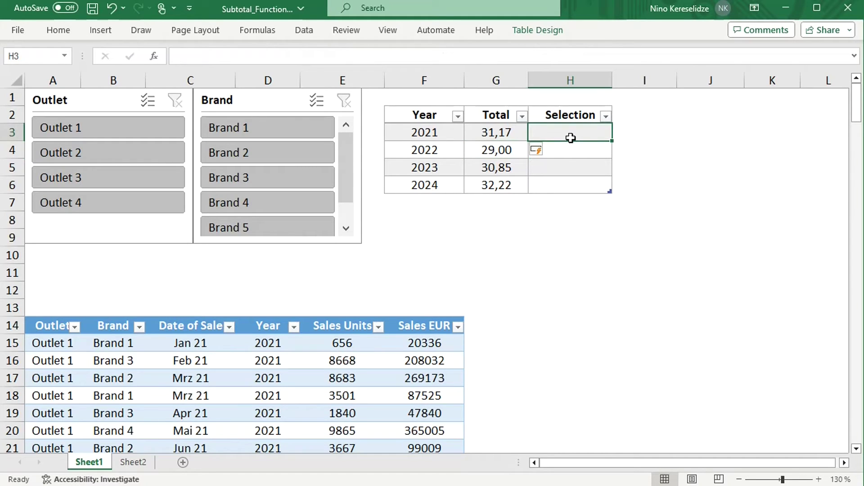
text(=byrow)
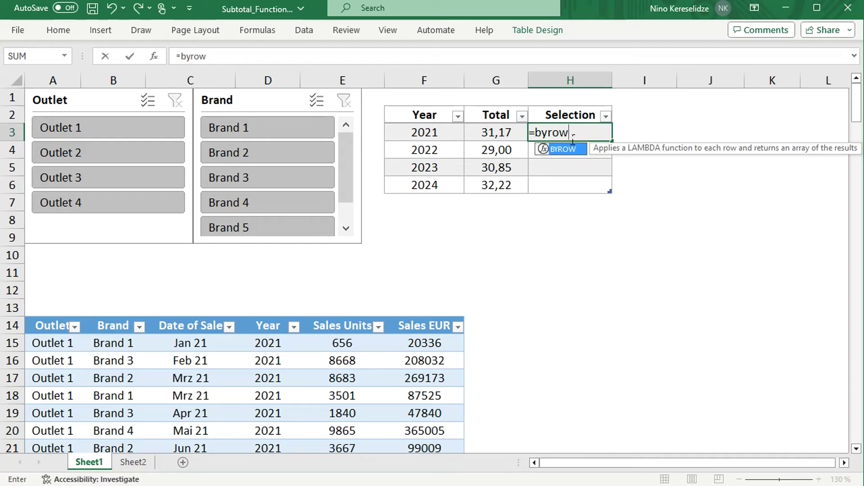
text(()
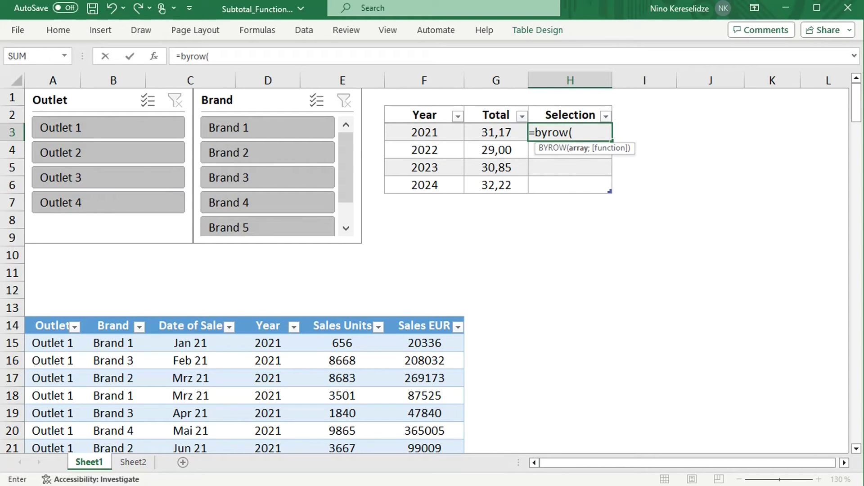
text(table9)
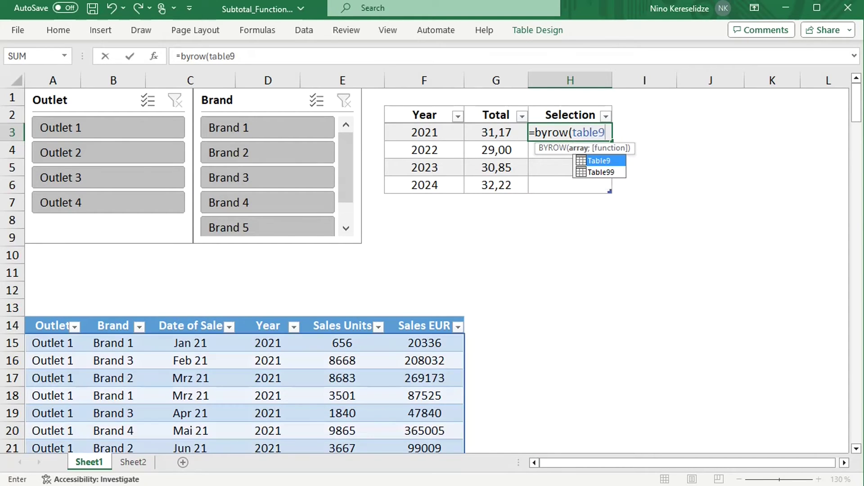
text([)
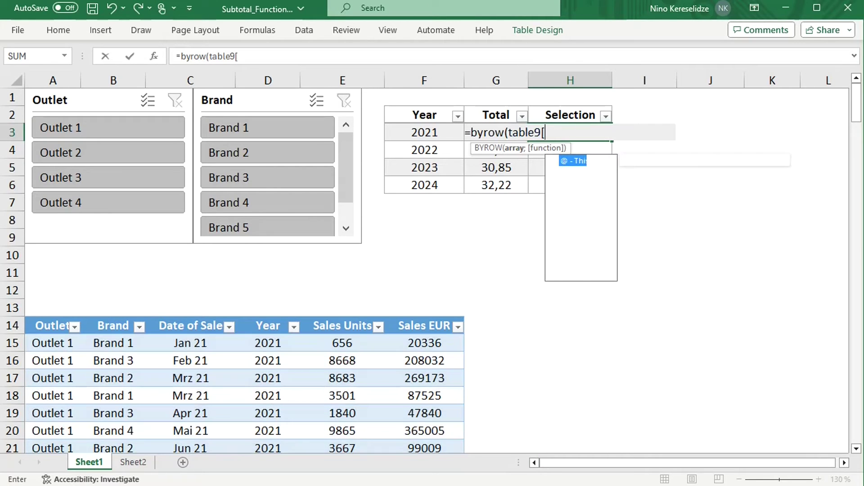
text(sa)
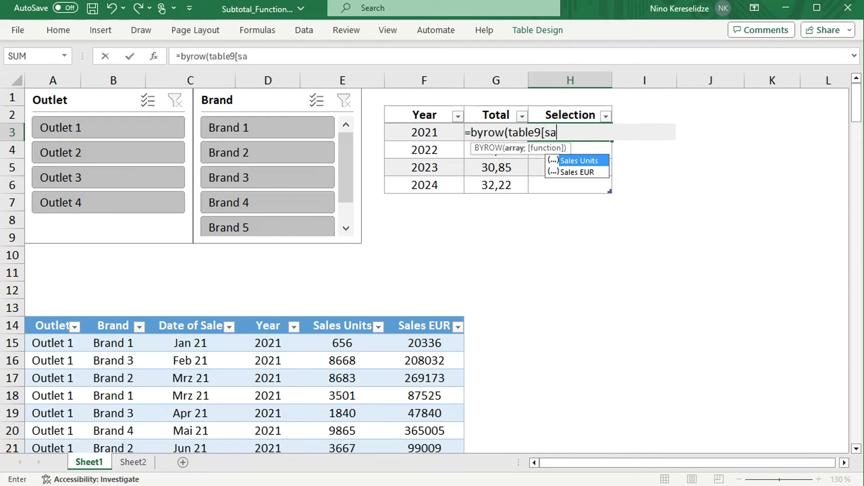
text(les eur)
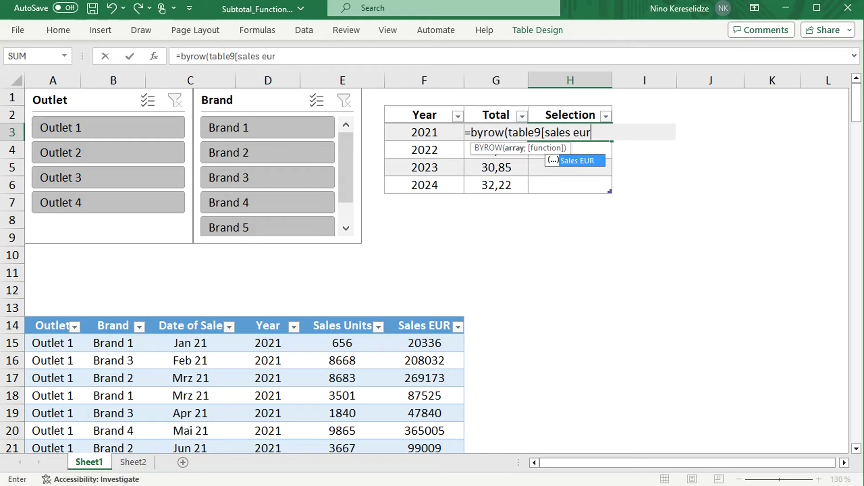
text(])
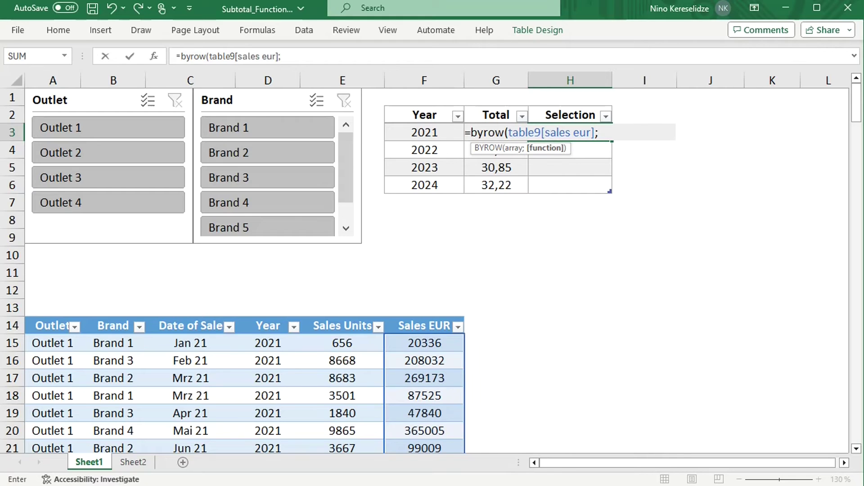
text(;lambda)
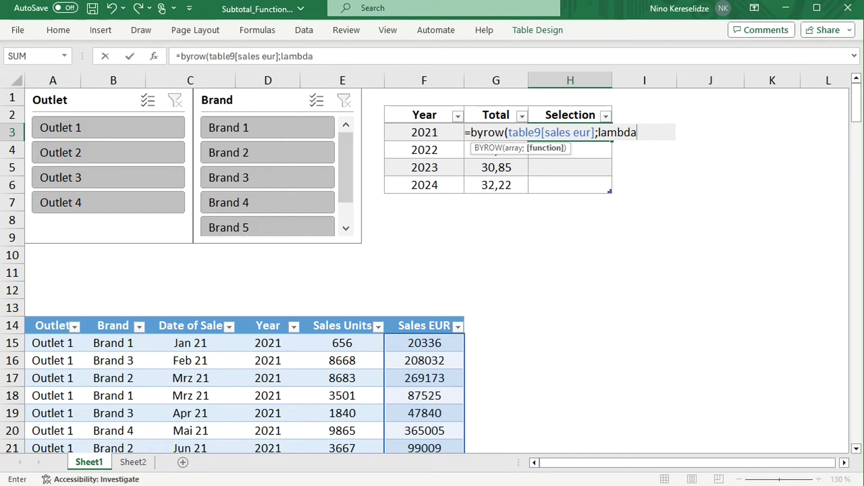
Finish the LAMBDA as (vis;subtotal(2;vis)), using SUBTOTAL's COUNT option, and close BYROW
text(()
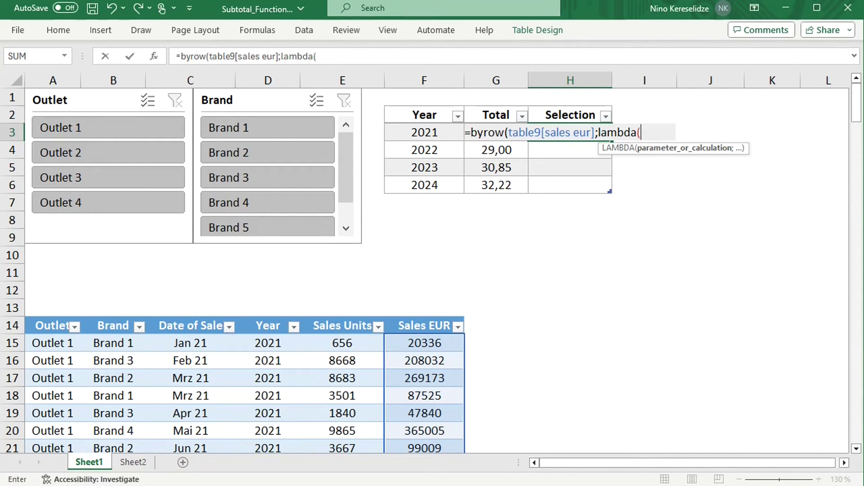
text(vis;)
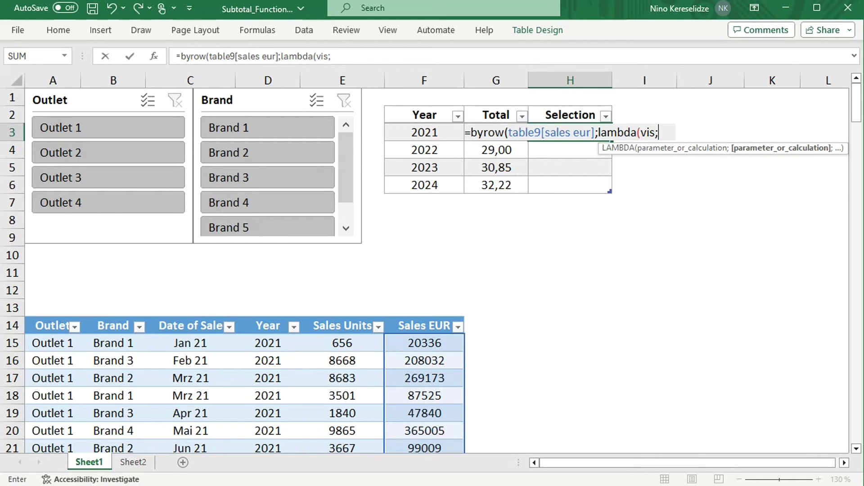
text(subtotal)
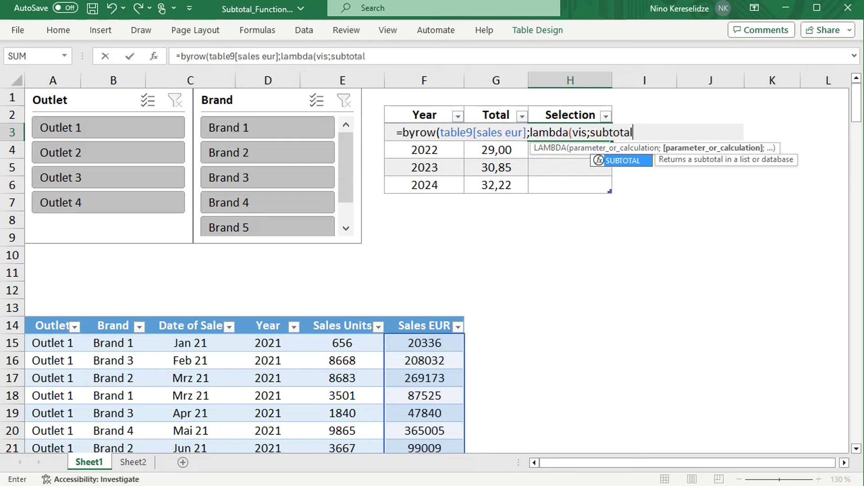
text(()
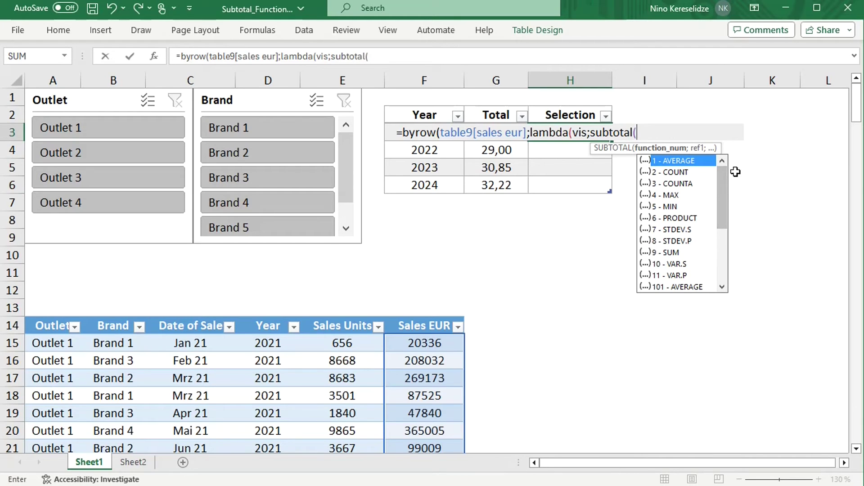
scroll(676, 163, down, 1)
double_click(674, 161)
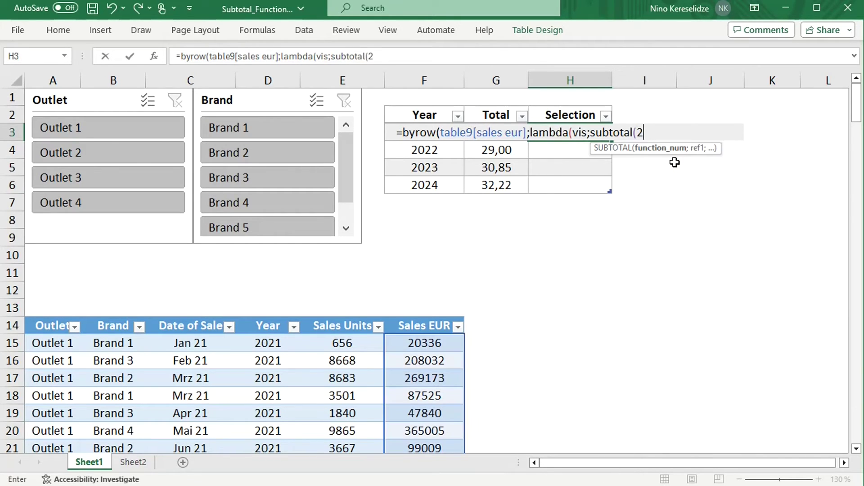
text(;)
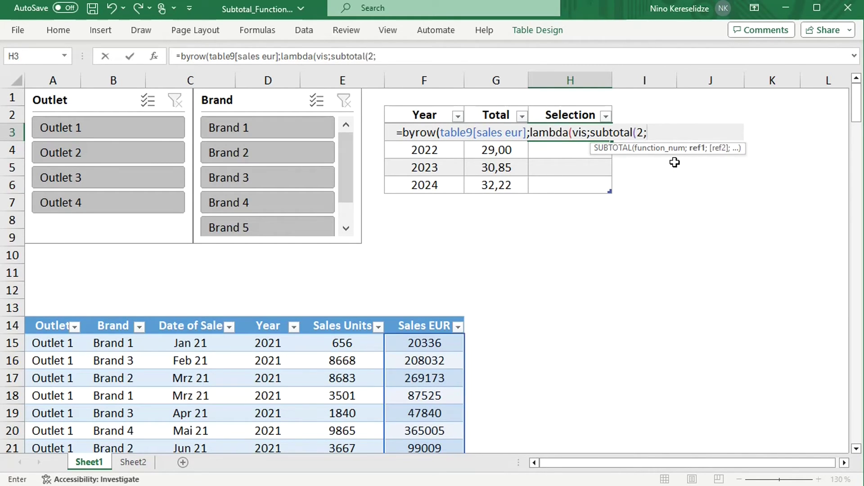
text(vis))
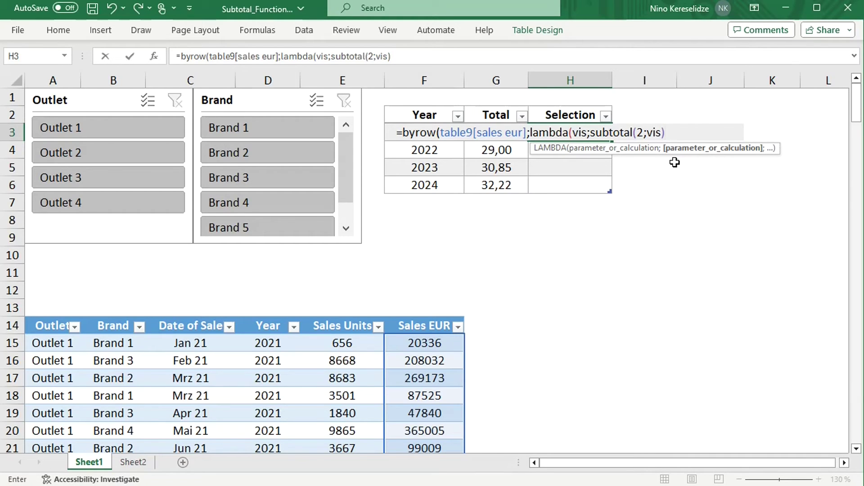
text())
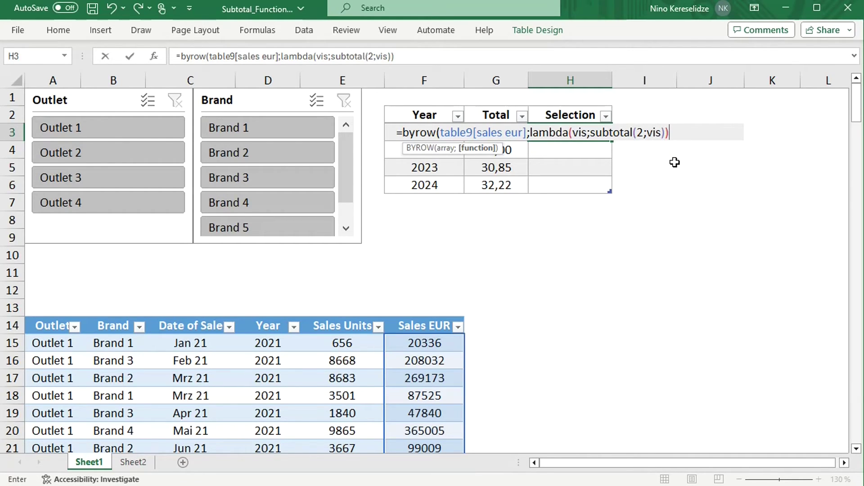
text())
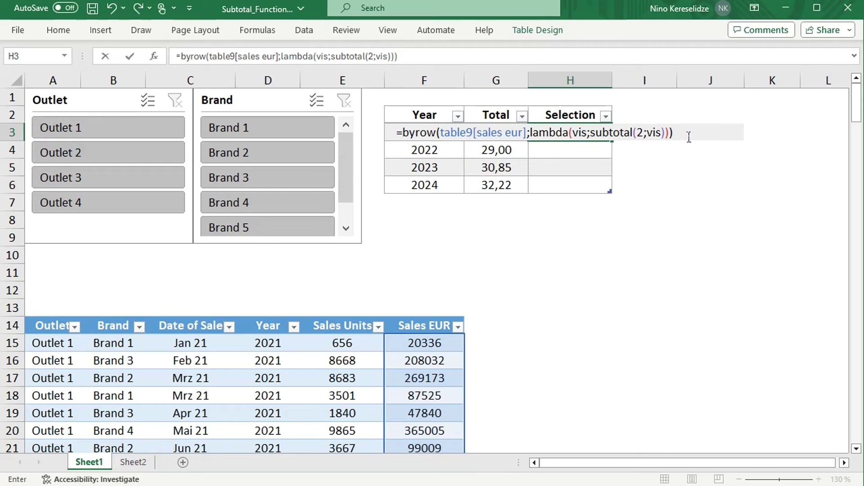
drag(689, 135, 410, 143)
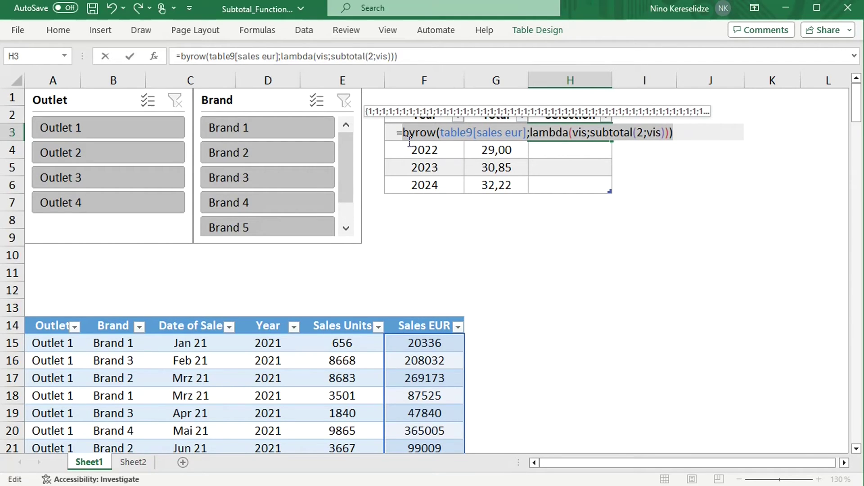
key(Left)
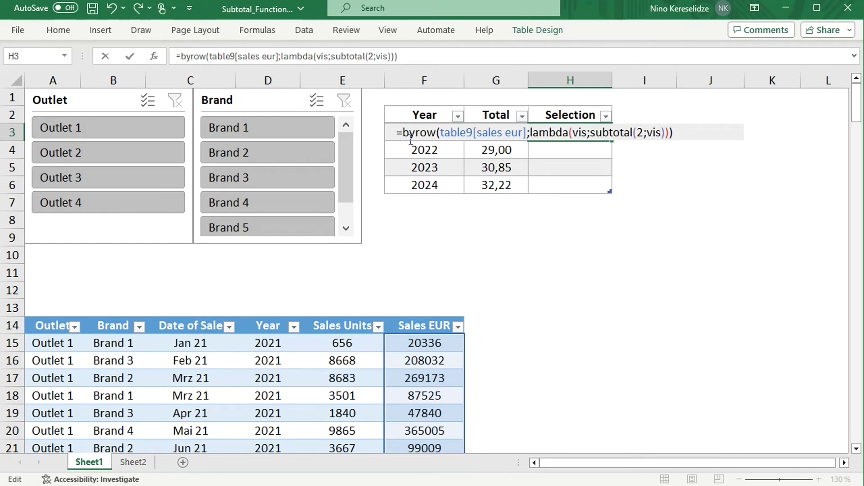
text((table)
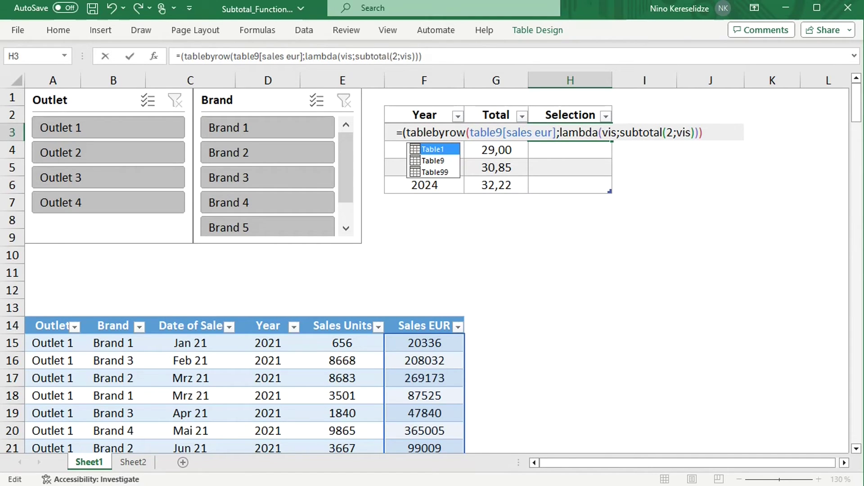
text(9)
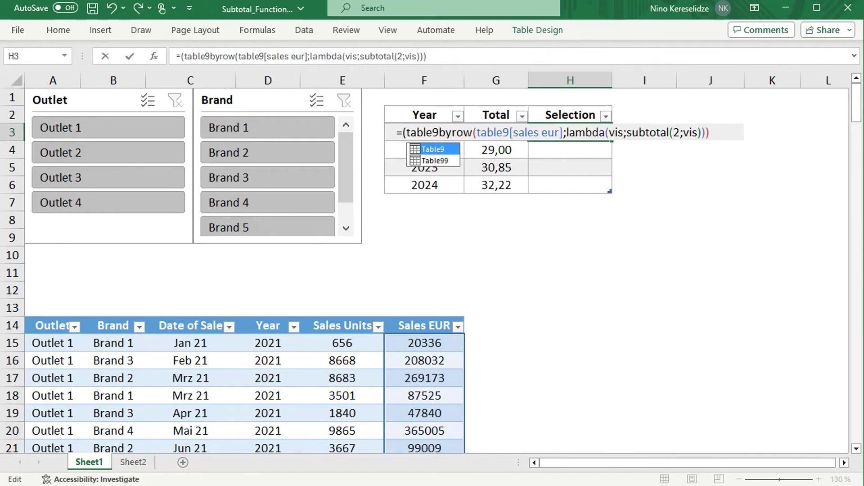
text([year)
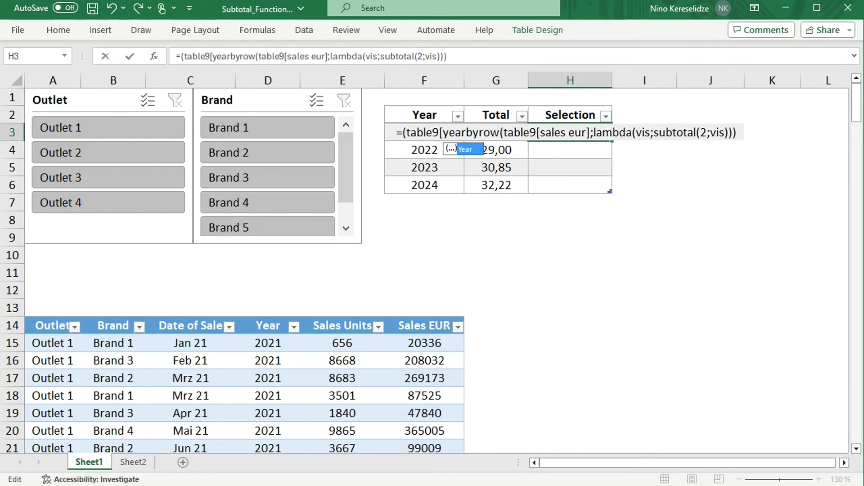
text(])
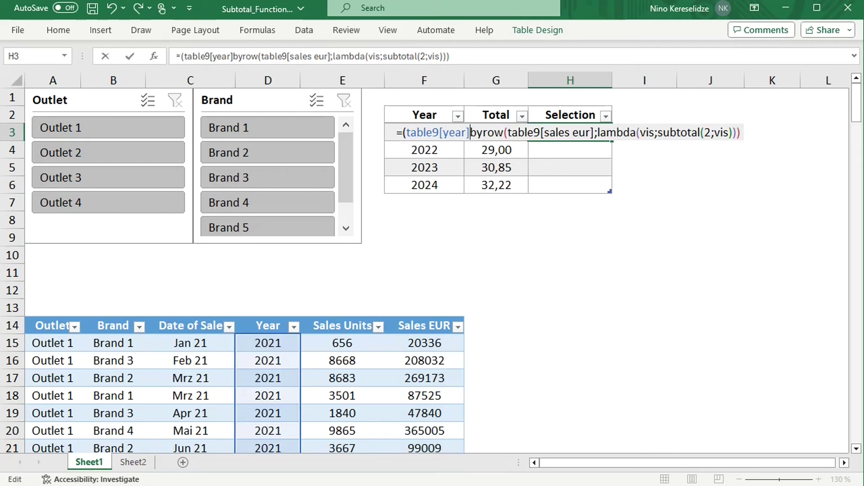
text(=)
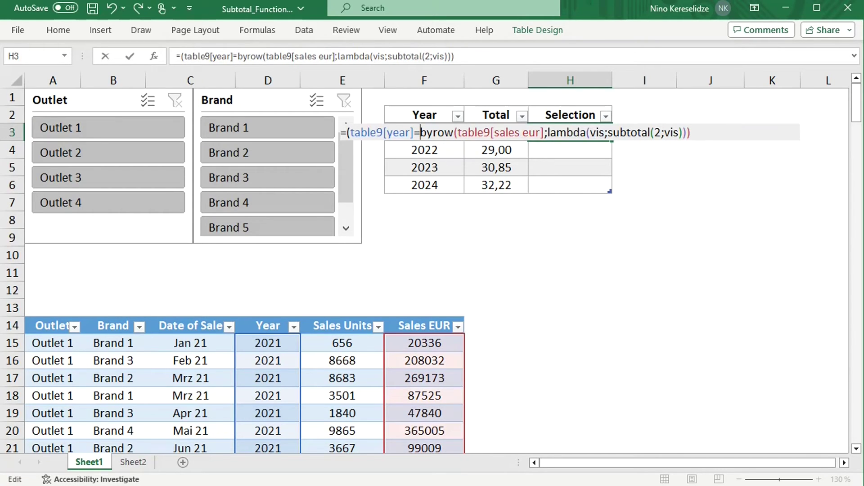
text([)
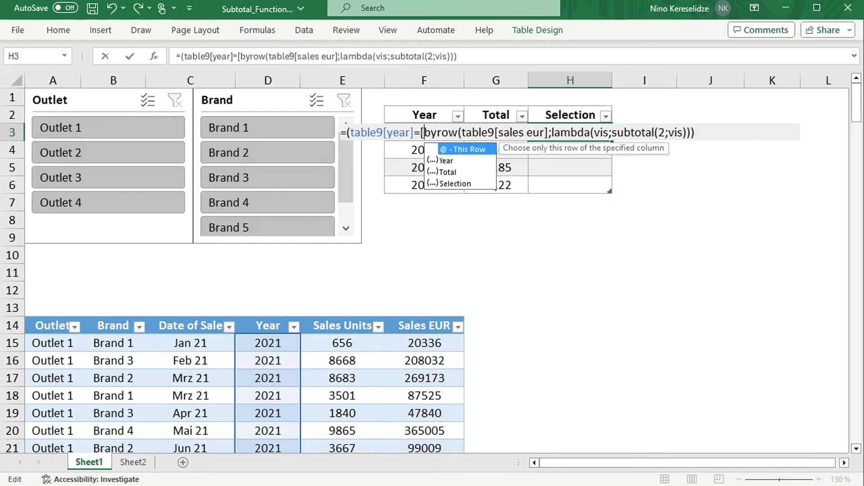
text(@year)
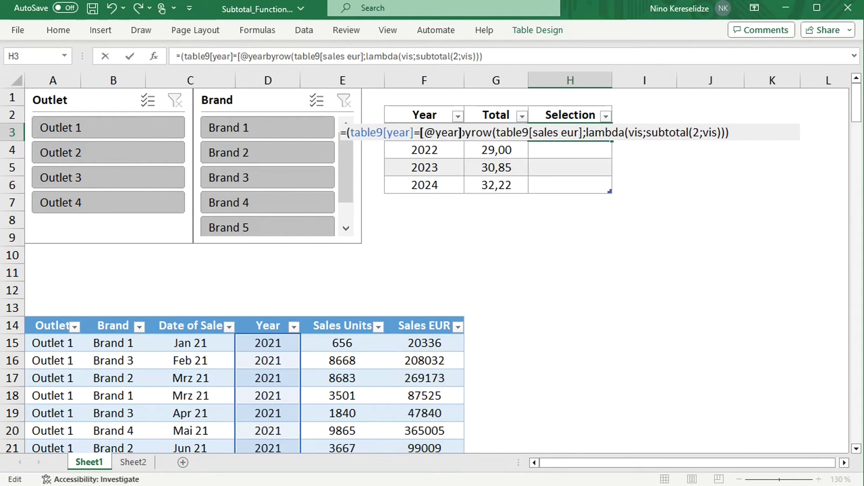
text(])
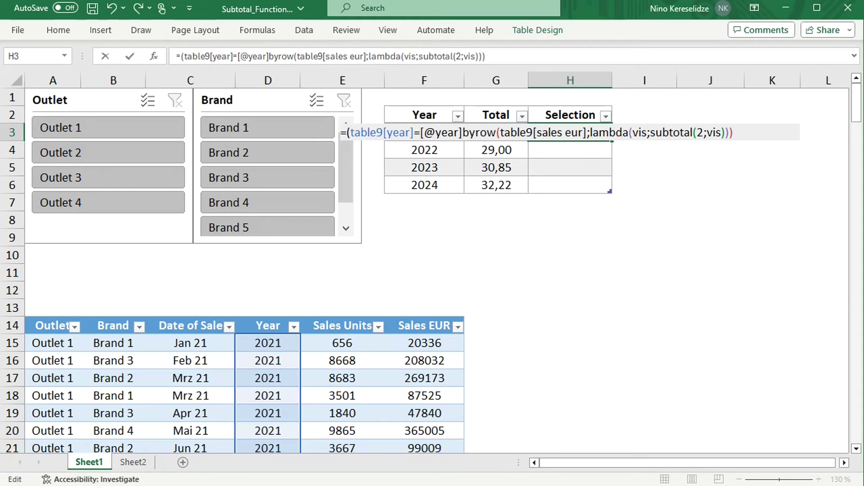
text())
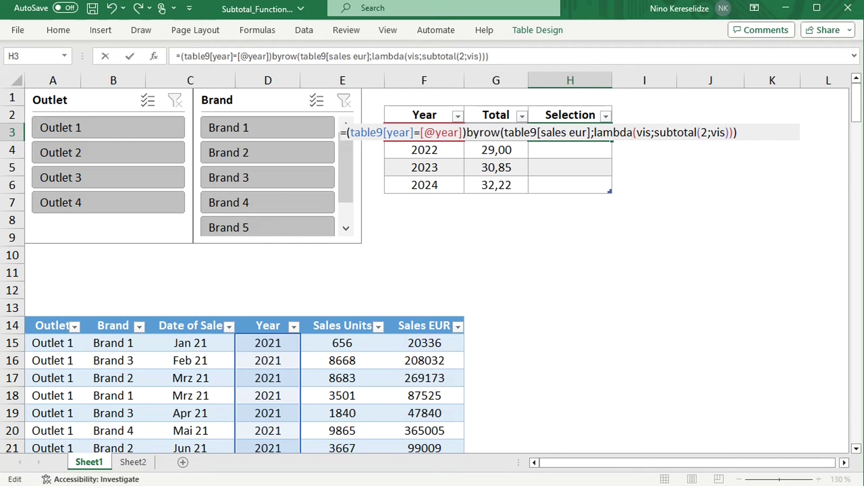
text(*)
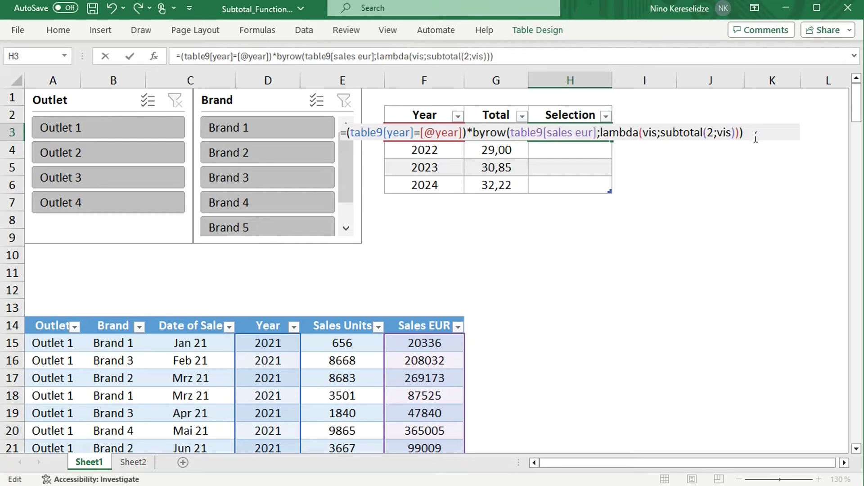
Multiply by table9[sales eur], wrap everything in SUM, and commit, returning 9222192,00 for 2021
text(*table9)
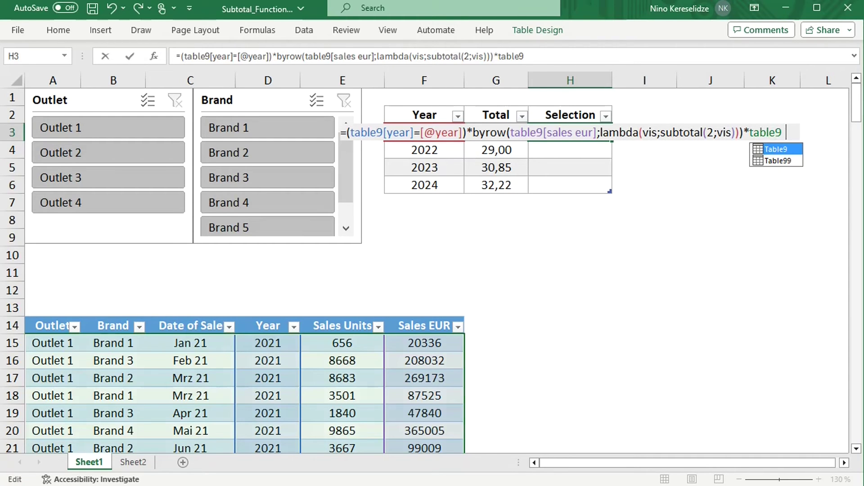
text([)
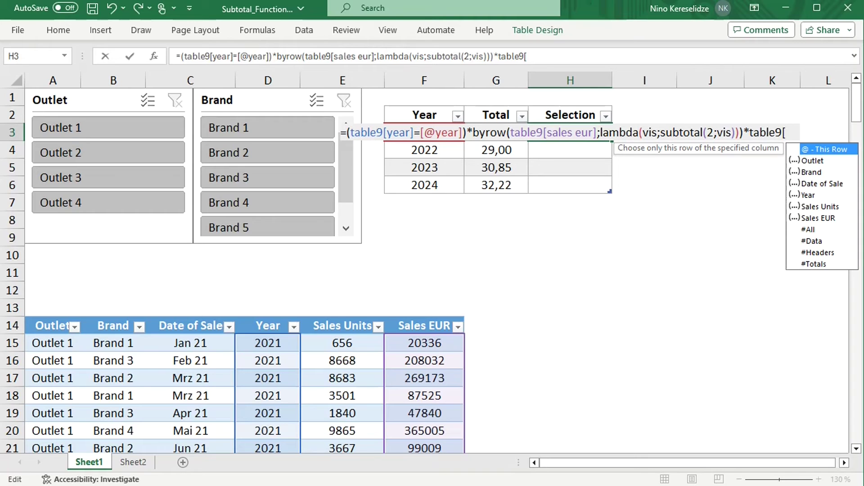
text(sales eur)
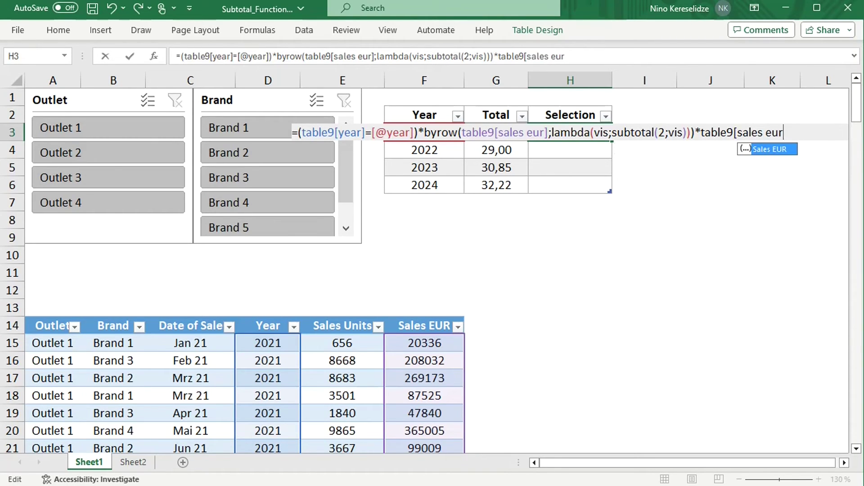
text(])
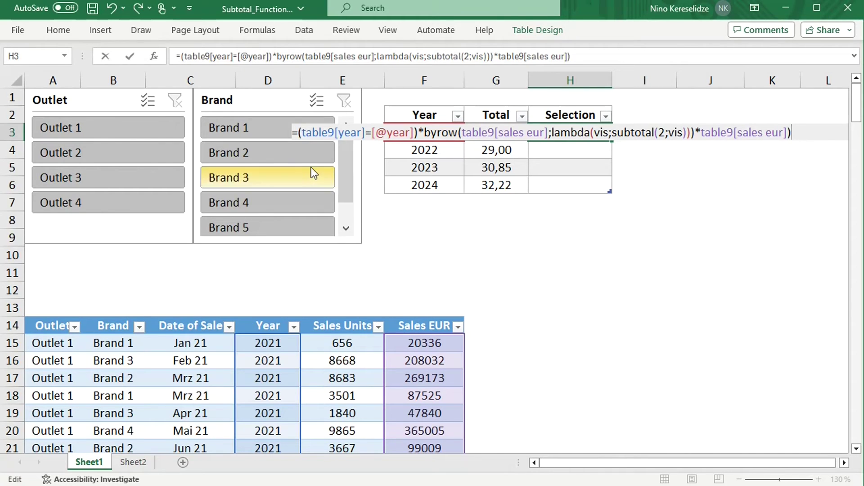
click(299, 131)
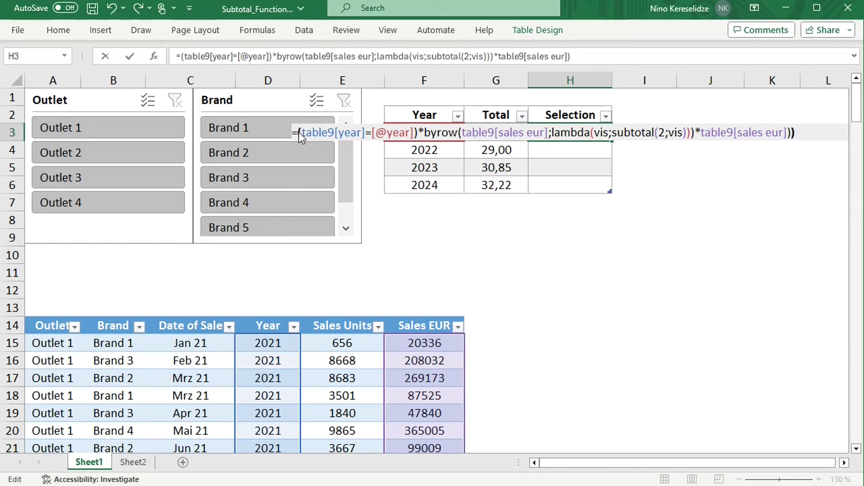
text(()
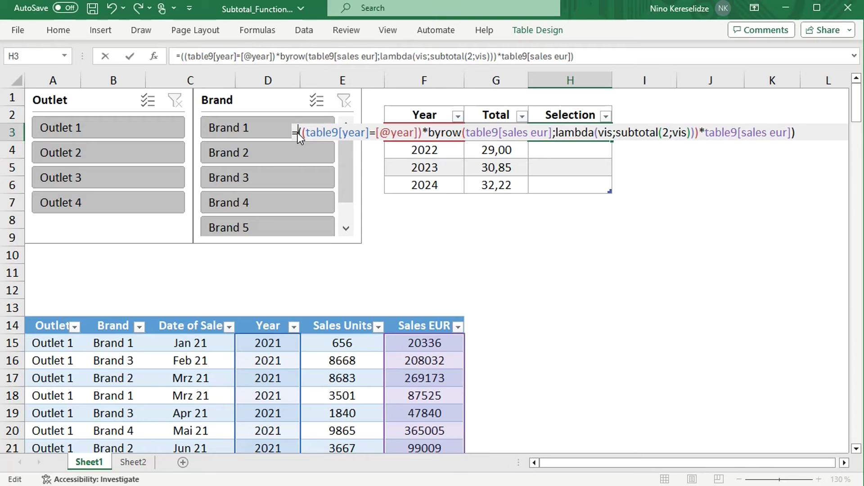
text(sum)
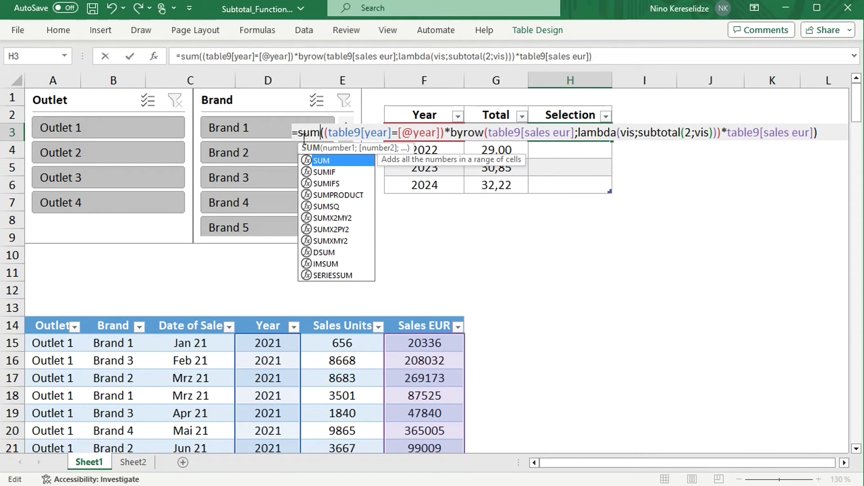
key(Return)
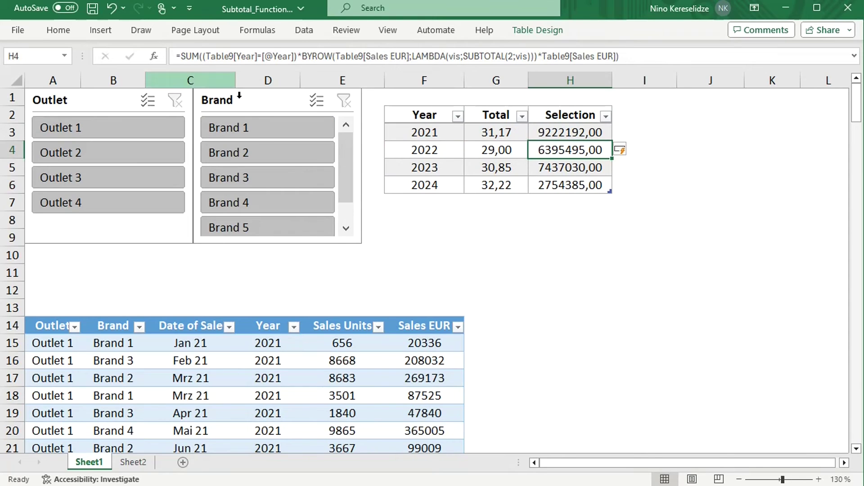
Divide H3's visible Sales EUR sum by the same sum over table9[sales units]
drag(204, 57, 544, 65)
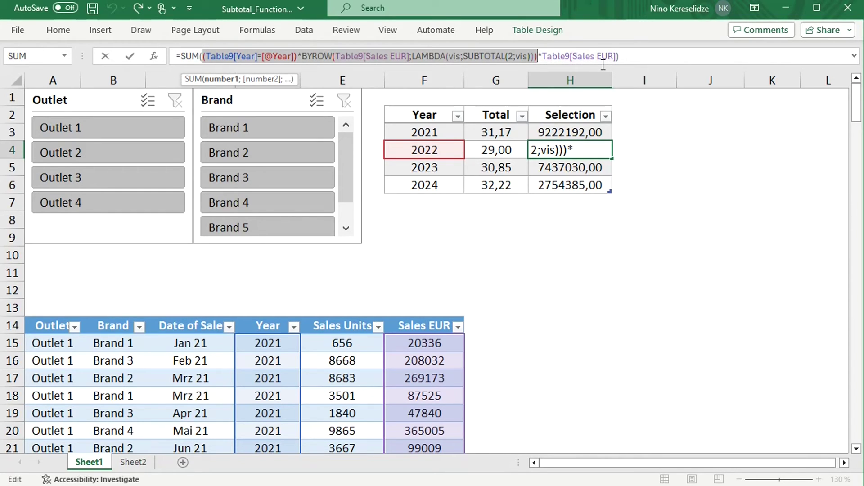
key(ctrl+Return)
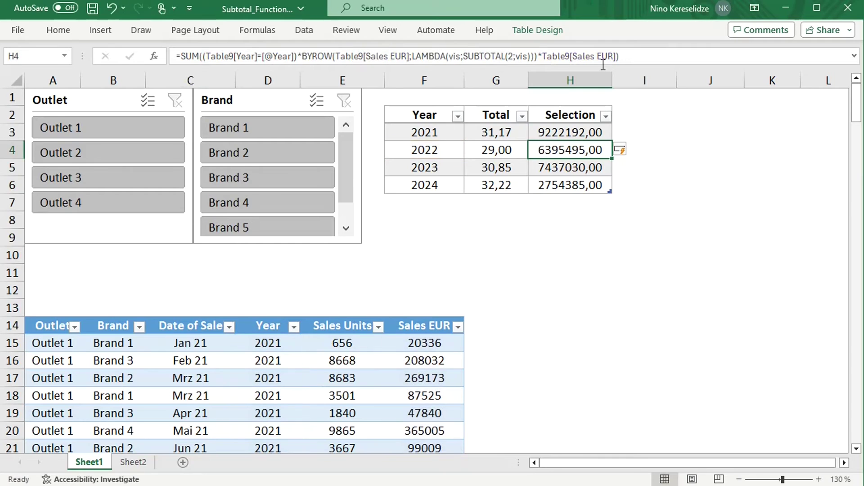
double_click(597, 136)
key(Left)
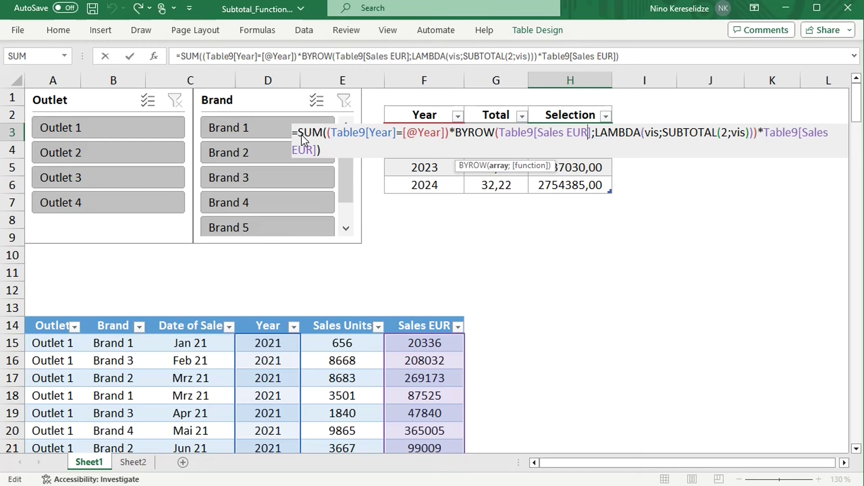
drag(293, 132, 328, 153)
key(ctrl+c)
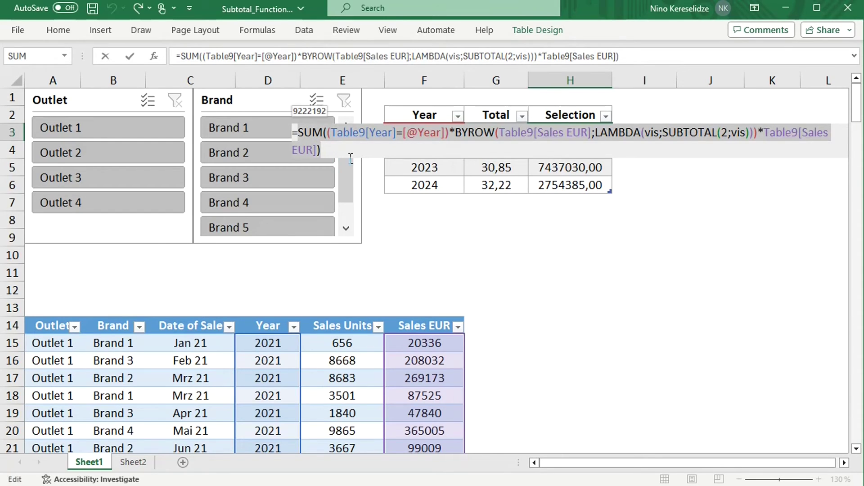
click(344, 152)
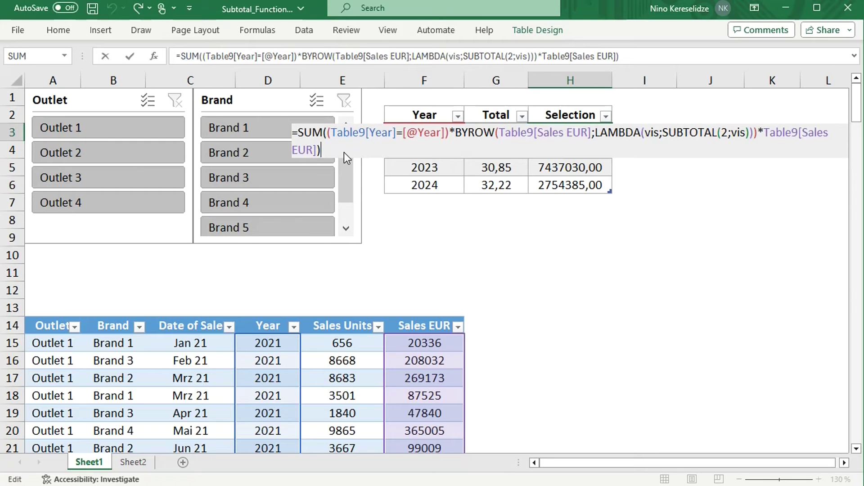
text(/)
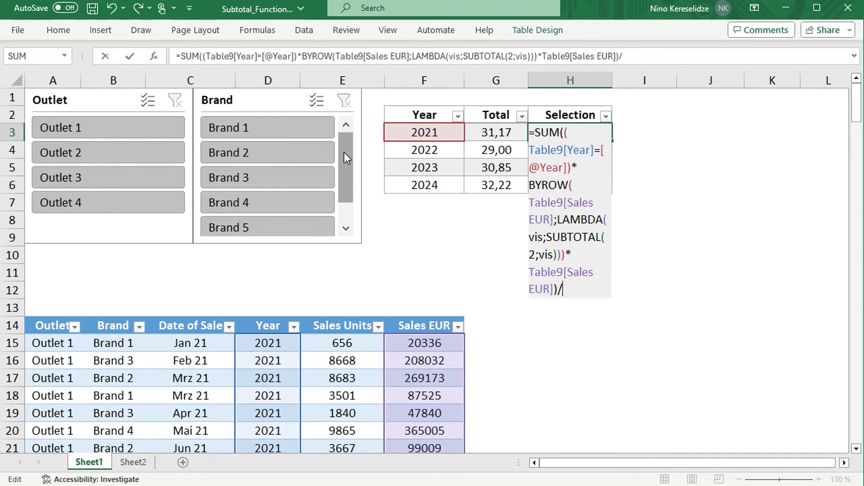
key(ctrl+v)
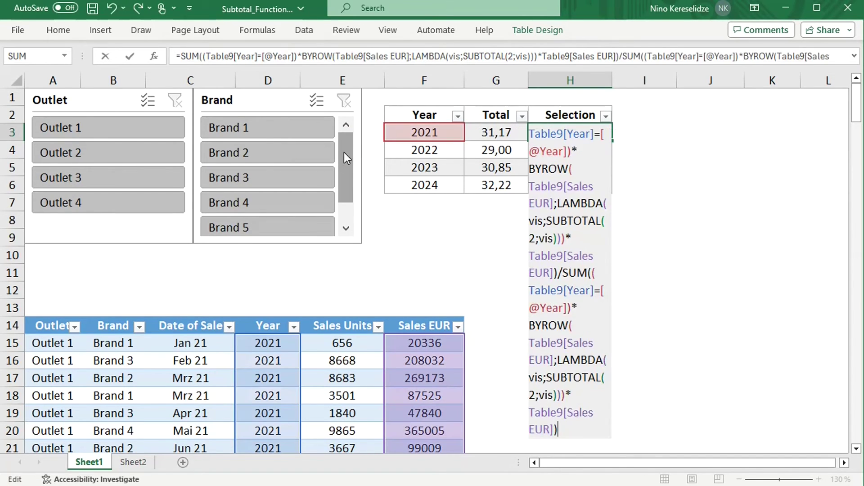
click(555, 433)
key(BackSpace)
key(BackSpace)
key(BackSpace)
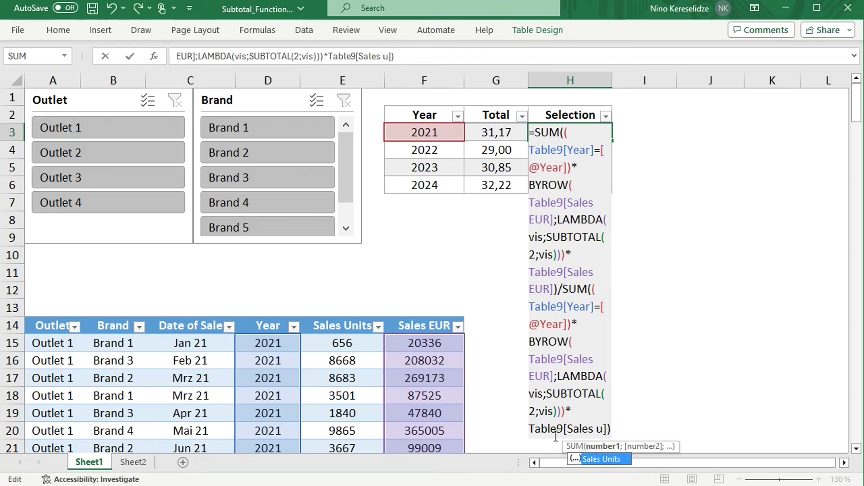
text(units)
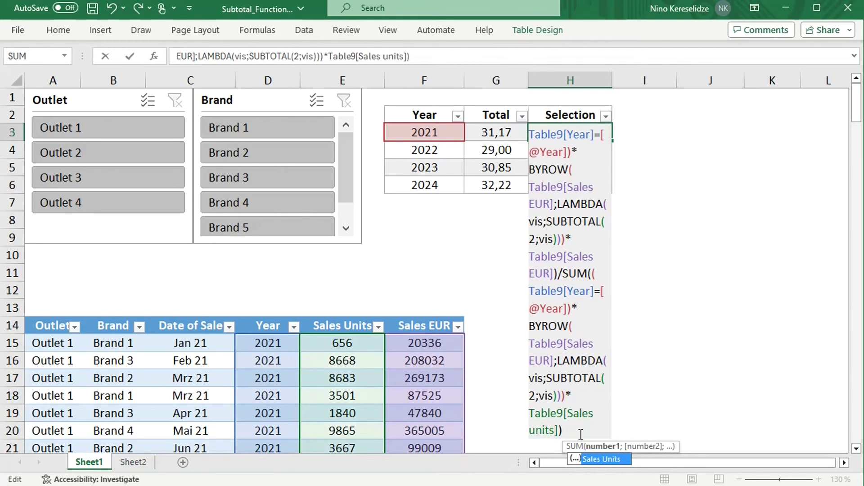
key(Return)
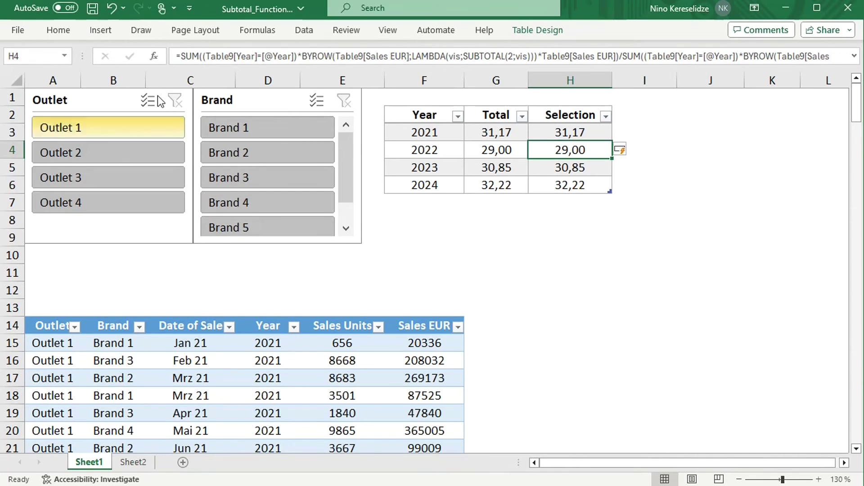
Insert the recommended line chart for the Year table, placed and enlarged beside it
click(104, 34)
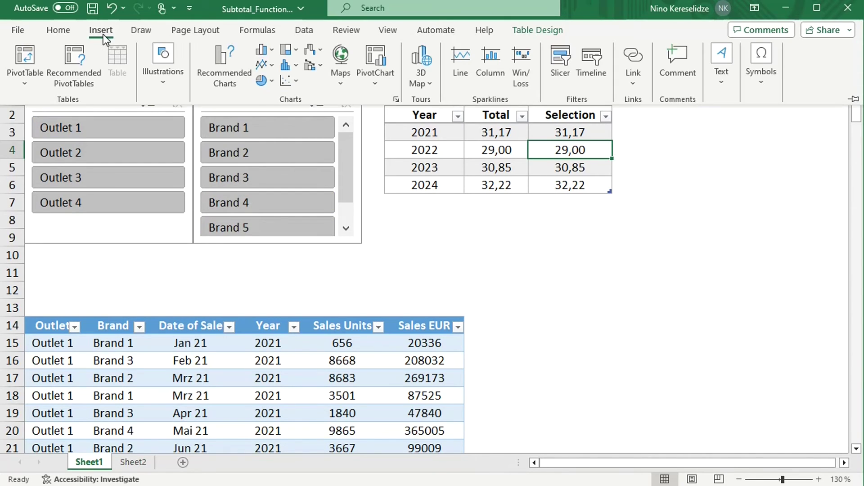
click(395, 99)
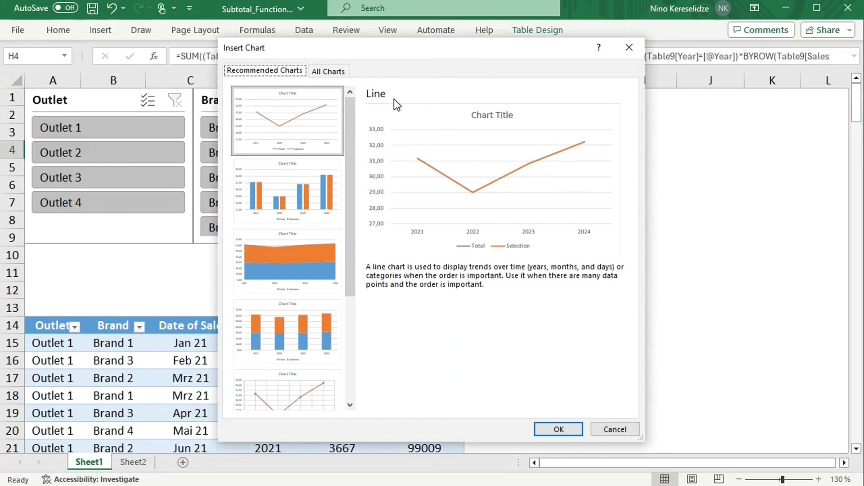
click(554, 431)
drag(517, 169, 756, 223)
click(739, 480)
click(739, 480)
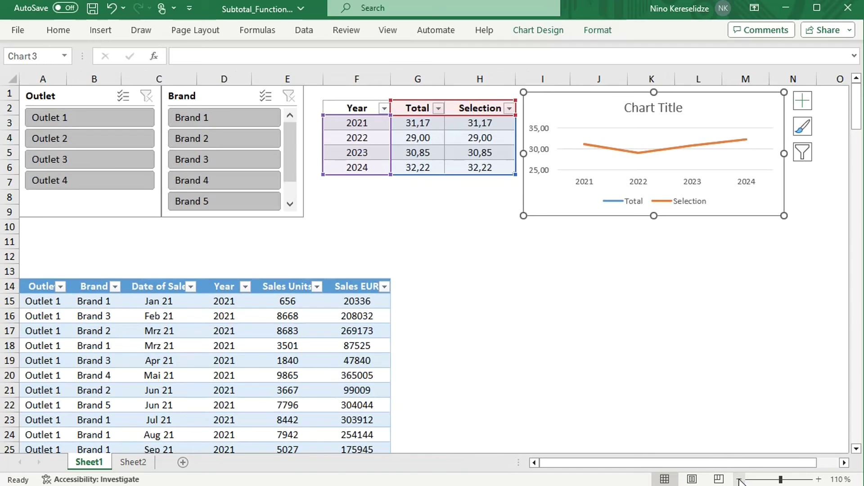
click(739, 479)
drag(714, 203, 771, 253)
click(795, 242)
Title the chart 'Price Development'
click(623, 104)
click(596, 105)
key(Delete)
key(Delete)
key(Delete)
key(Delete)
key(Delete)
key(Delete)
key(Delete)
key(Delete)
key(Delete)
key(Delete)
key(Delete)
text(Price Development)
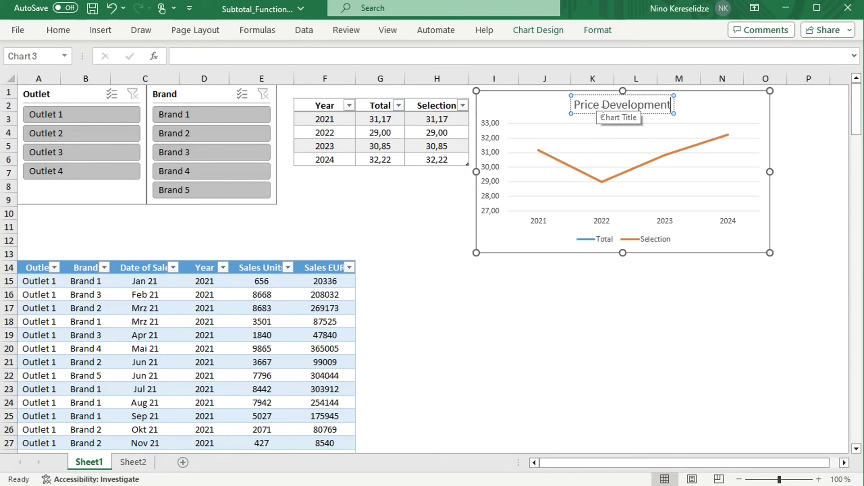
click(703, 209)
Apply a chart layout with data labels and side legend, plus a new chart style
click(707, 226)
click(531, 33)
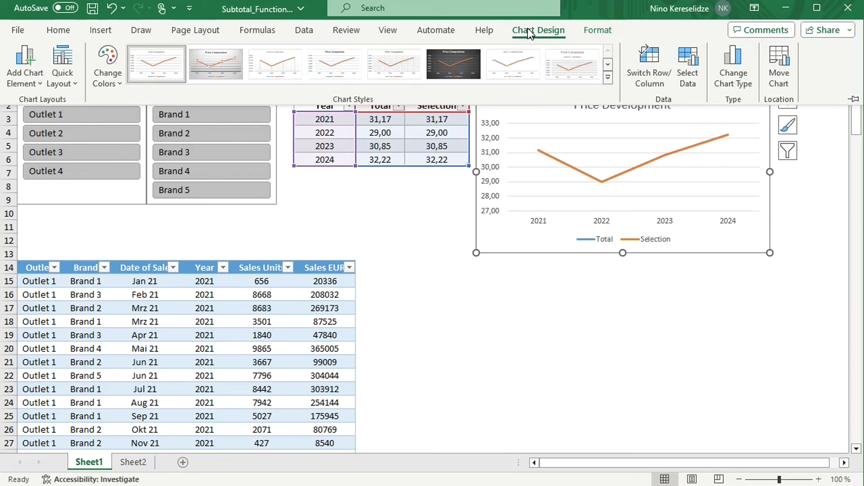
click(69, 77)
click(145, 191)
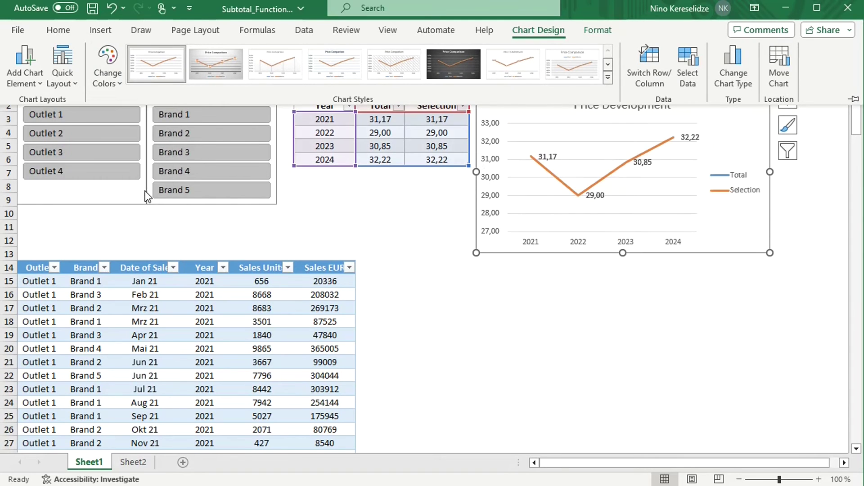
click(608, 80)
click(291, 102)
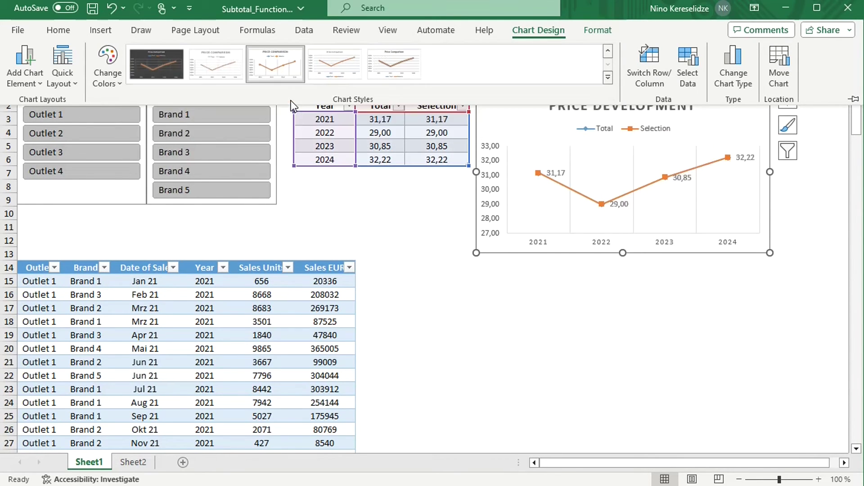
click(765, 195)
Filter the table to Outlet 1, 2, 3 and 4 in turn, then clear the Outlet slicer
click(811, 203)
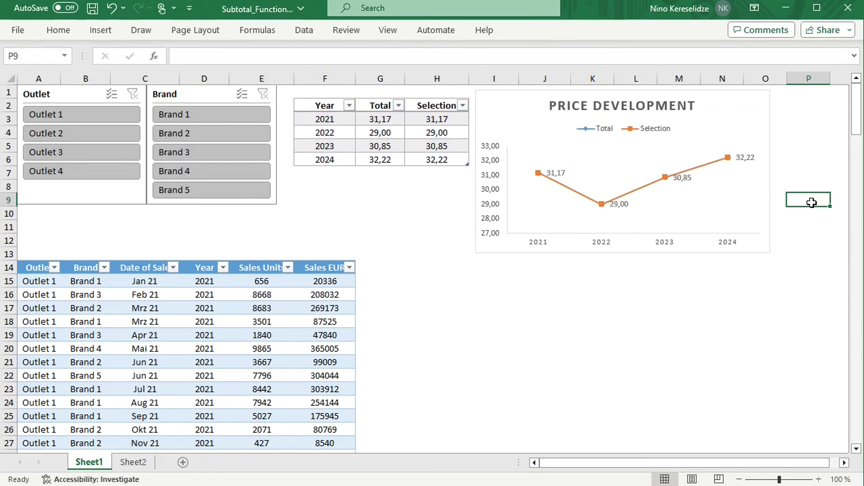
click(61, 116)
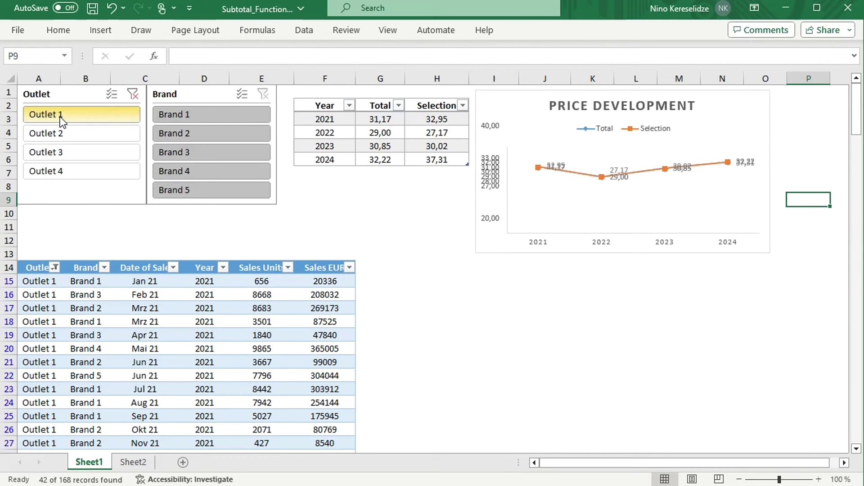
click(68, 135)
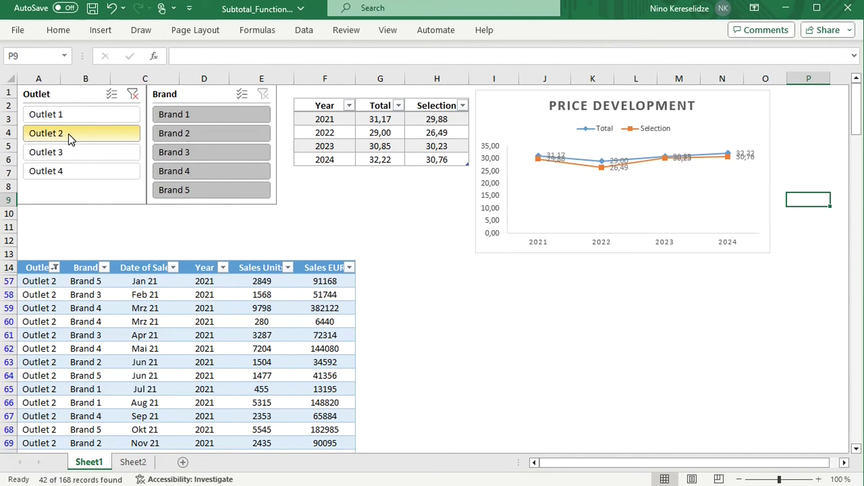
click(69, 152)
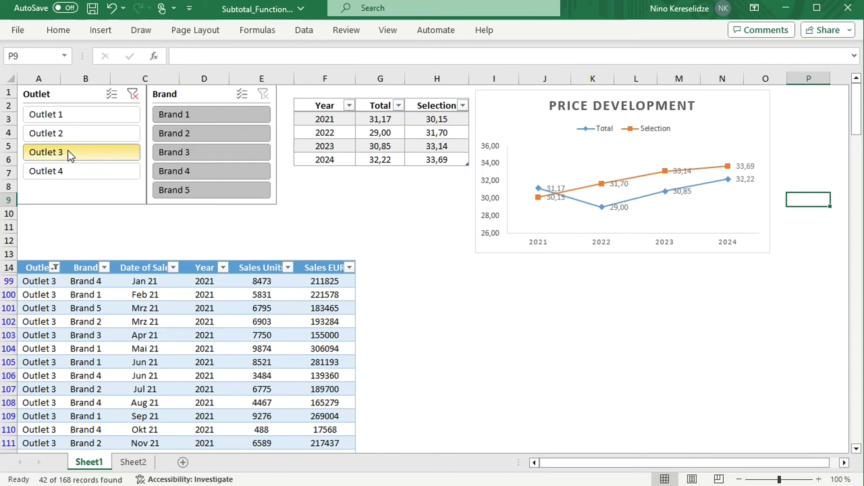
click(71, 173)
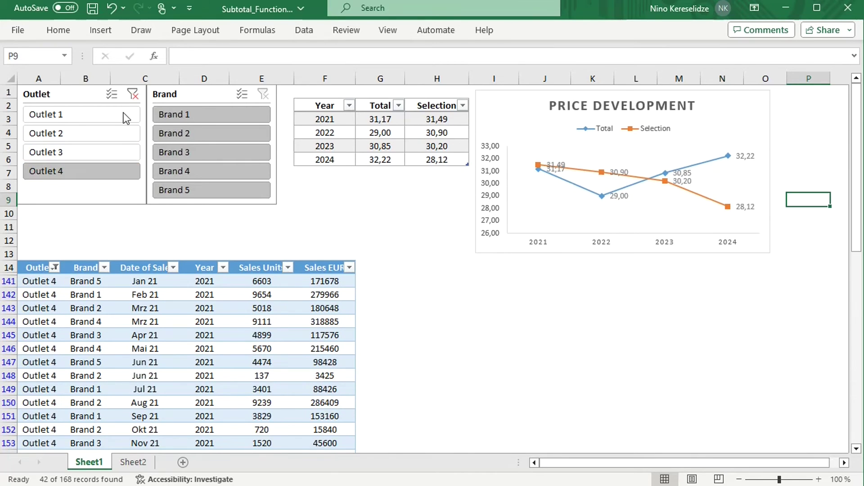
click(131, 94)
Filter the table to Brand 1 through Brand 5 in turn, ending on Brand 5
click(202, 115)
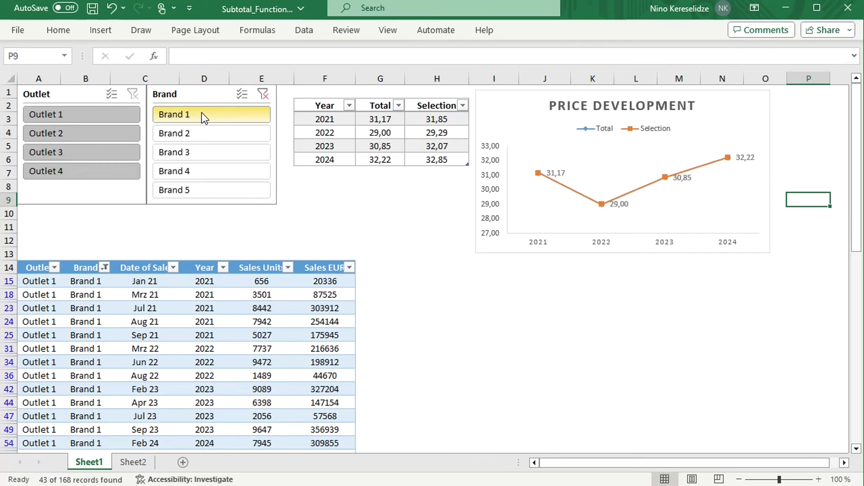
click(201, 131)
click(201, 150)
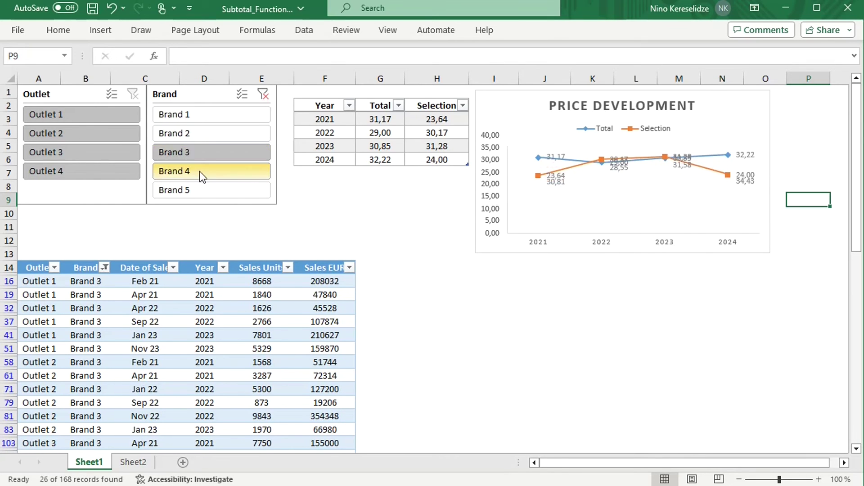
click(199, 171)
click(204, 188)
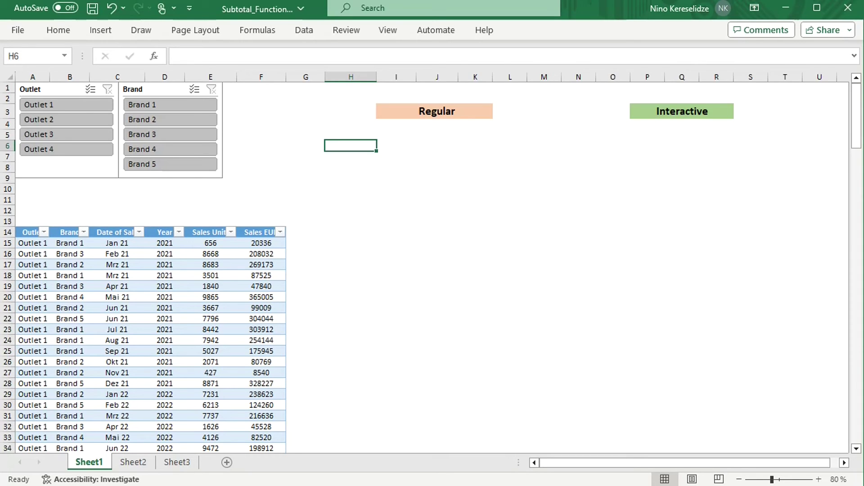
Enter =FILTER(Table9;(Table9[Outlet]="Outlet 1")*(Table9[Brand]="Brand 1")) in H6 to spill matching rows
text(=)
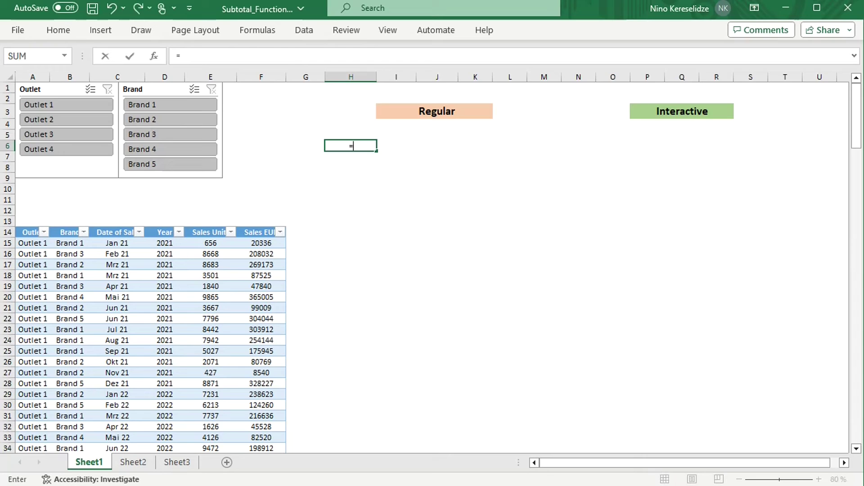
text(filter)
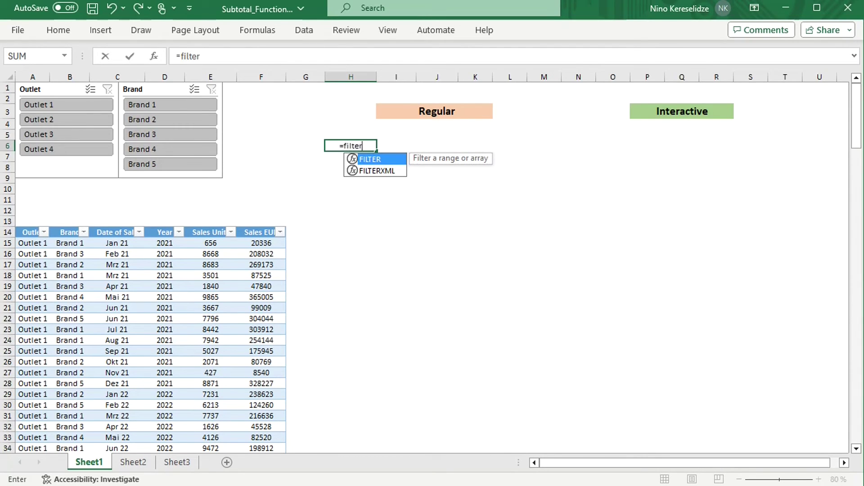
text(()
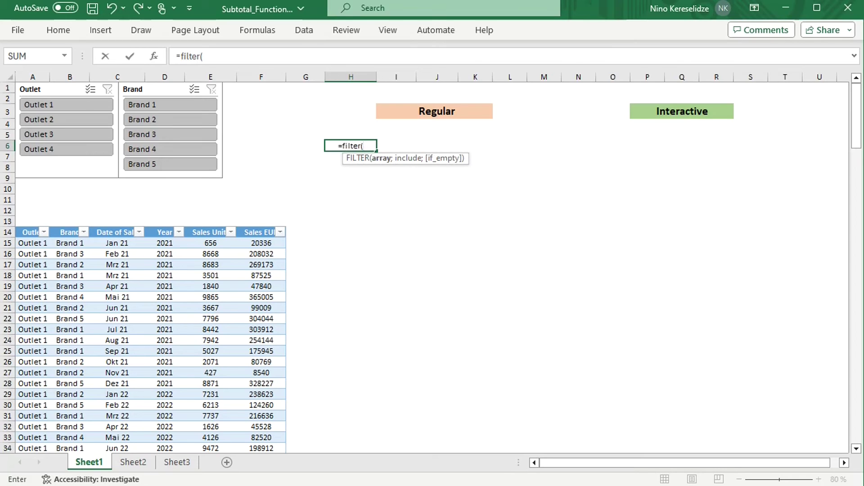
text(table9)
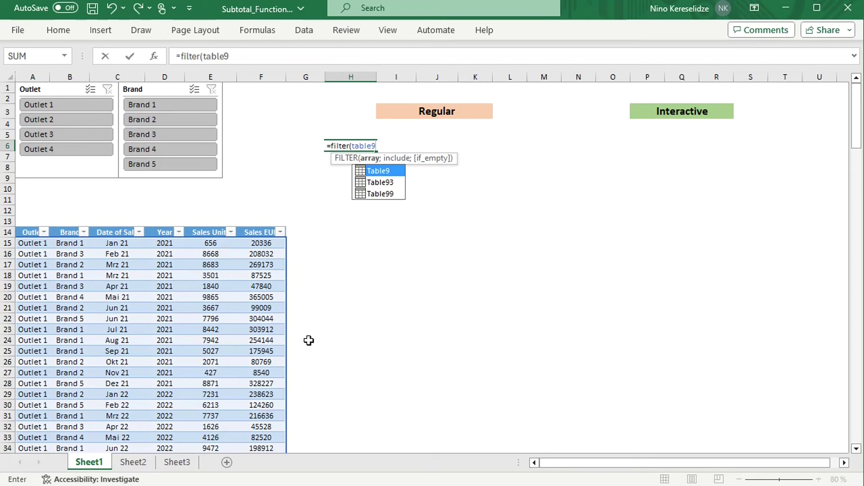
text(;)
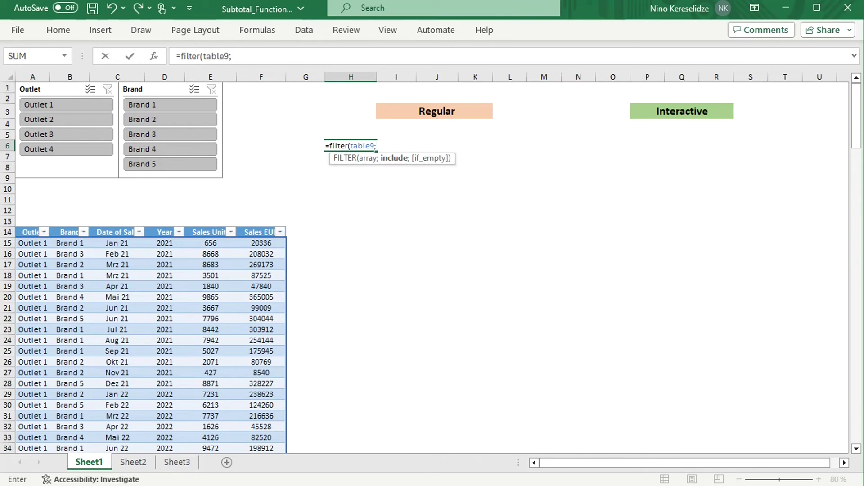
text(()
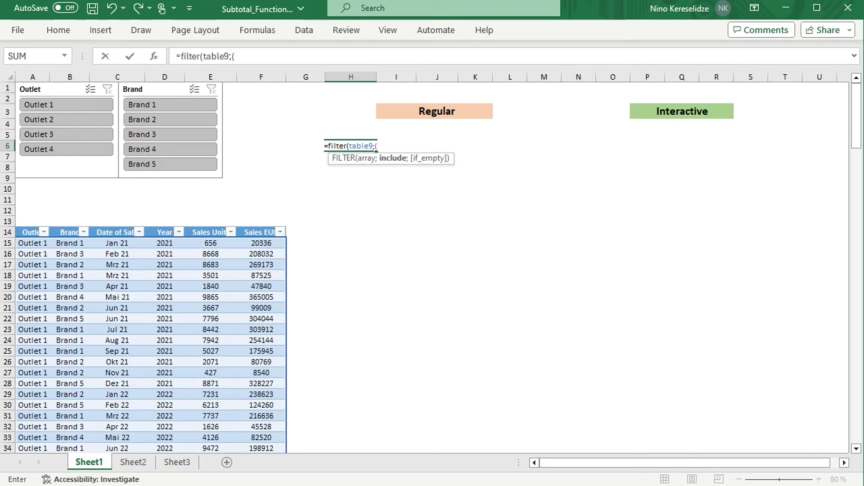
text(table)
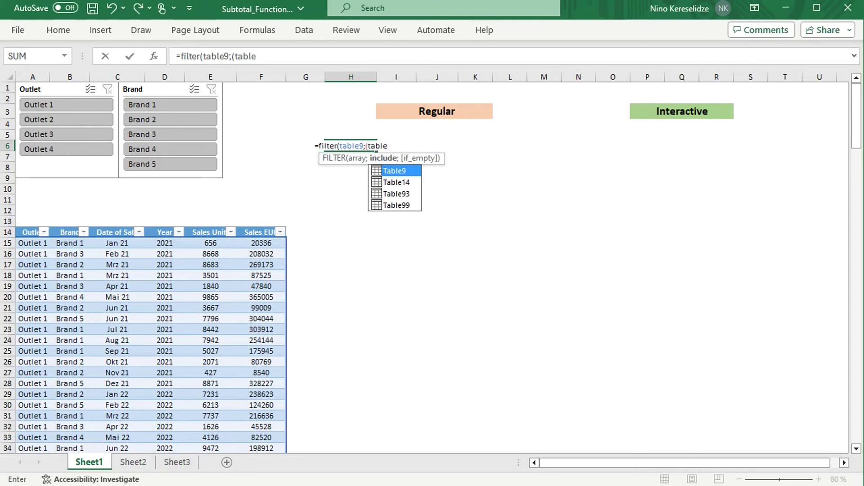
text(9)
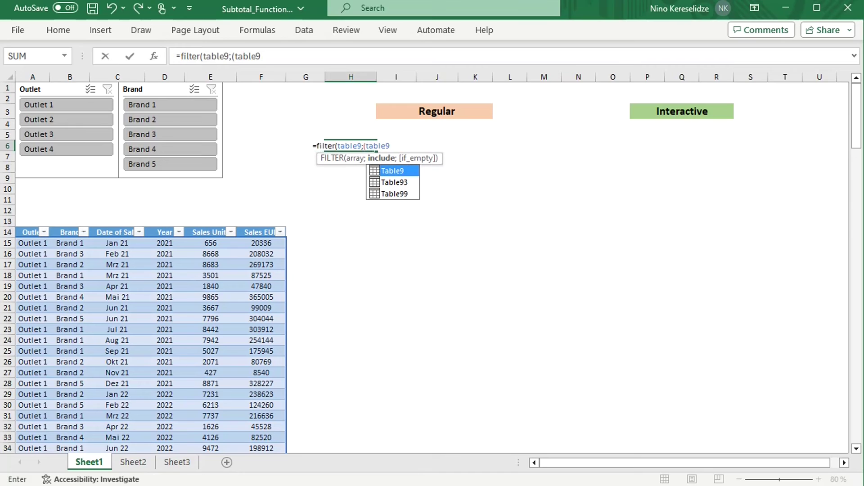
text([)
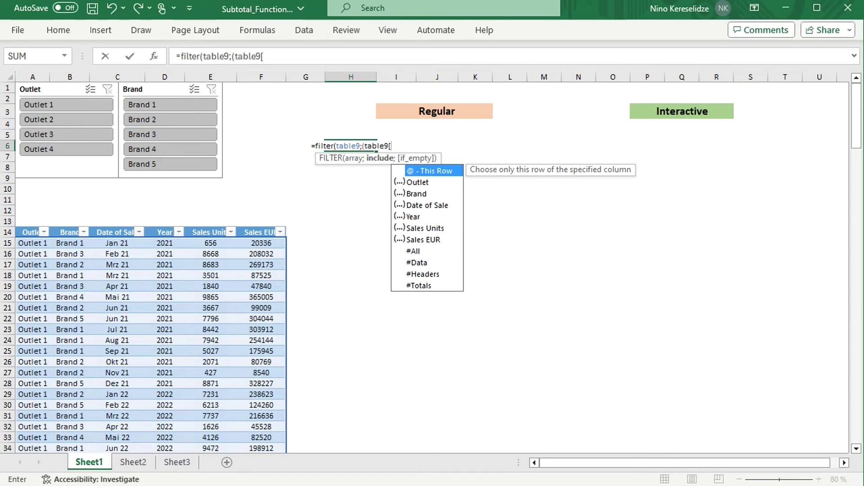
text(outlet])
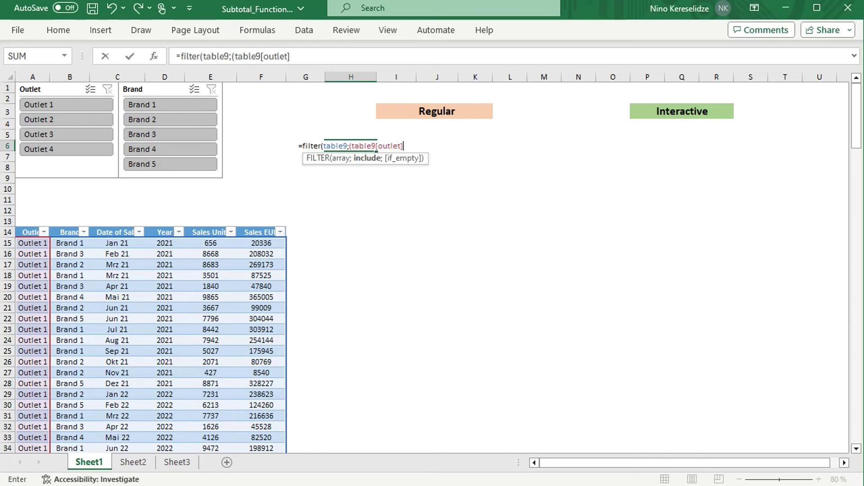
key(F2)
text(=)
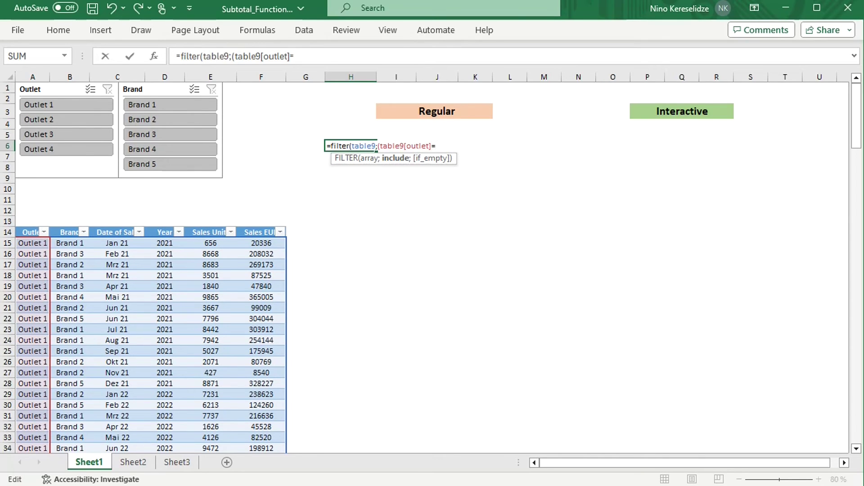
text("Outlet 1")*()
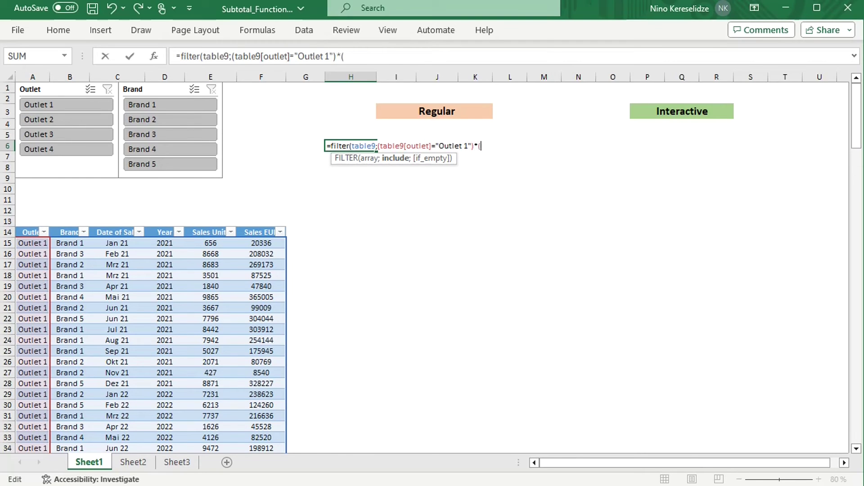
text(table)
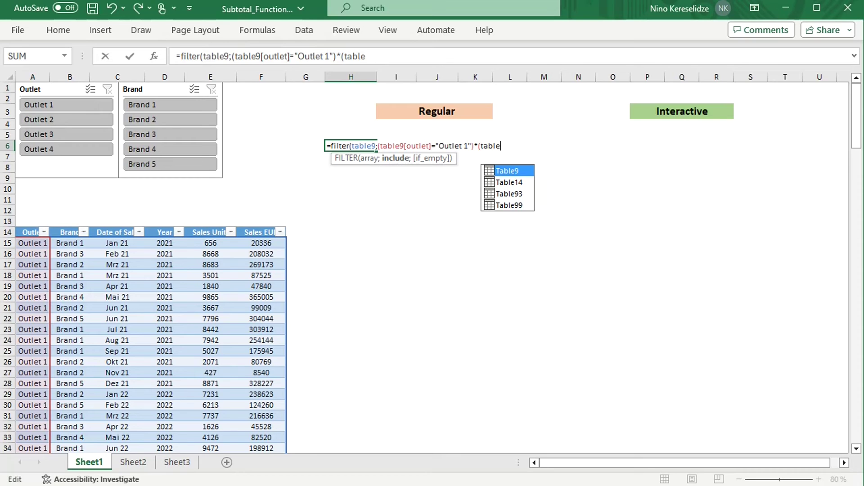
text(9)
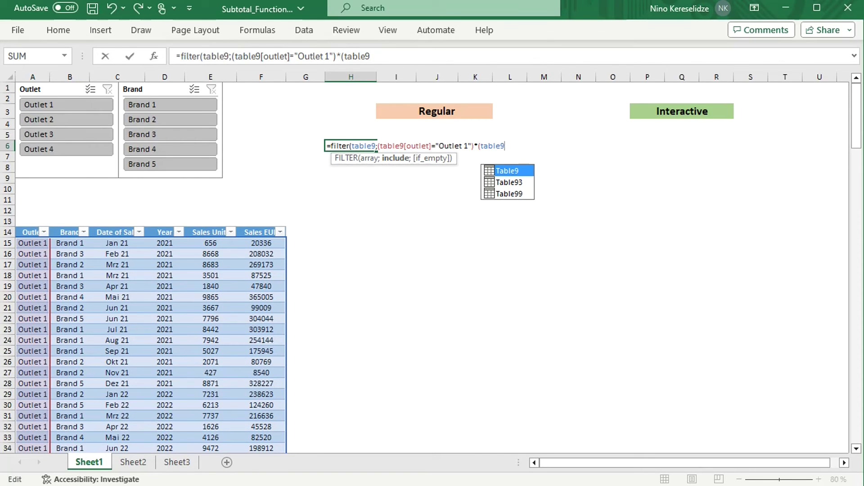
text([brand)
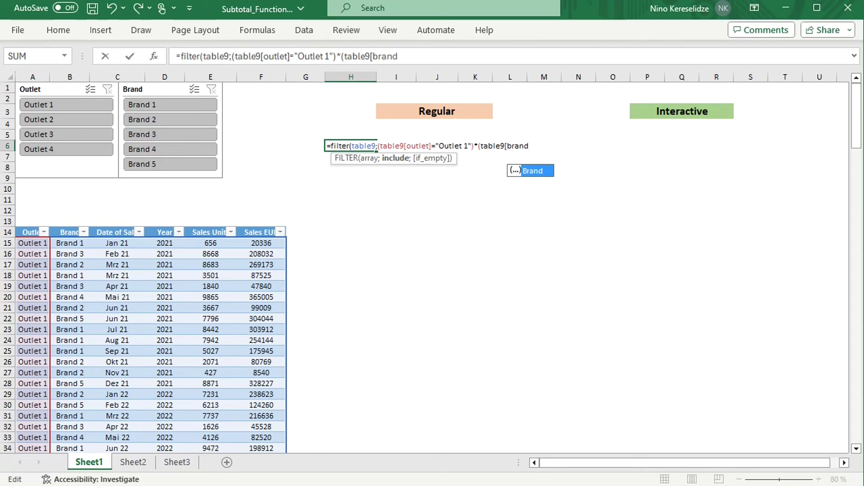
text(])
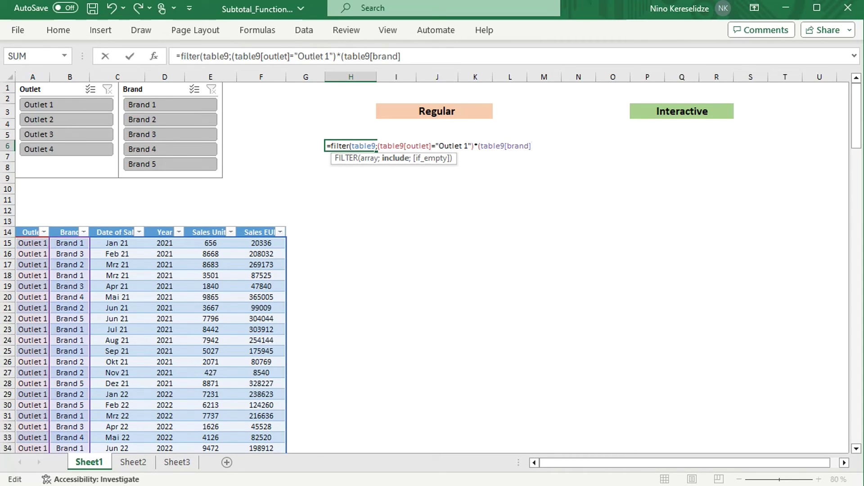
text(="Brand 1")))
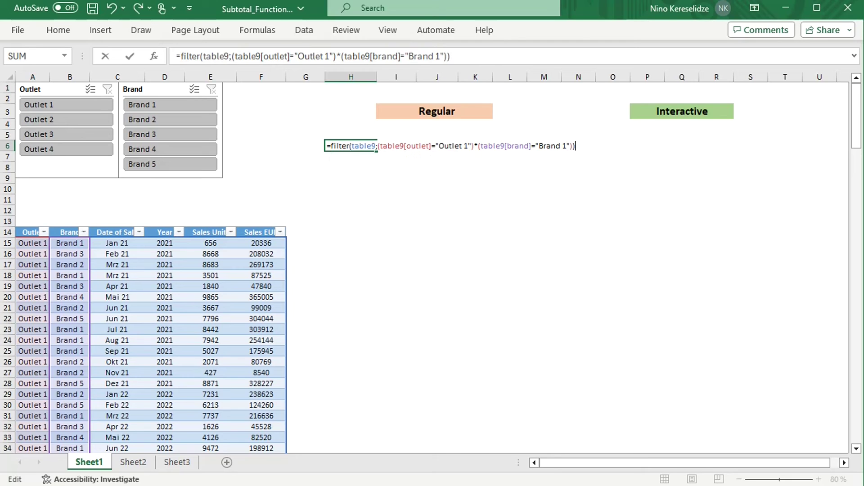
key(Return)
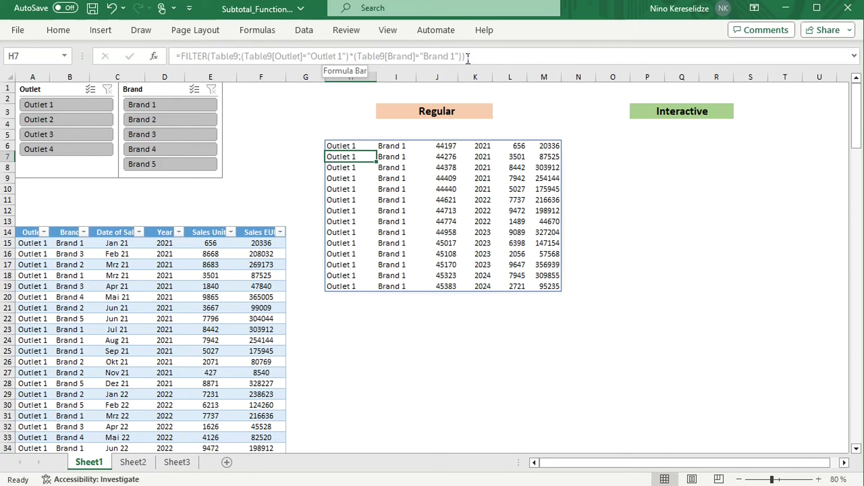
click(346, 139)
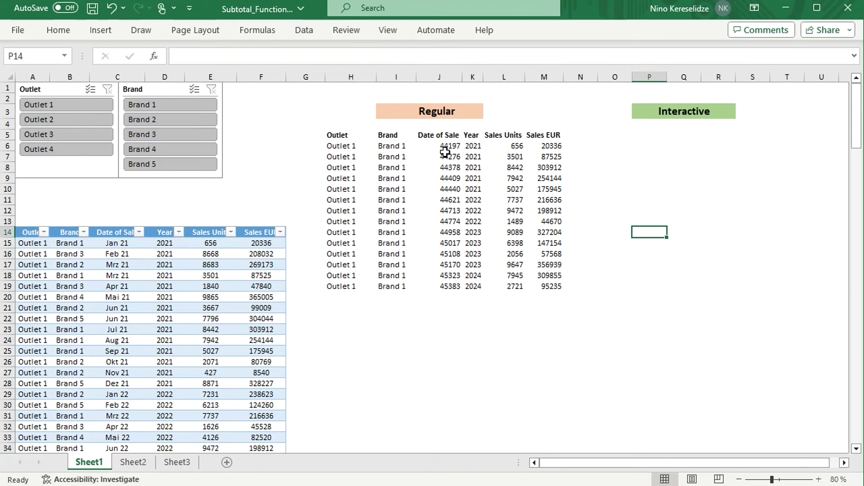
click(441, 148)
key(ctrl+shift+Down)
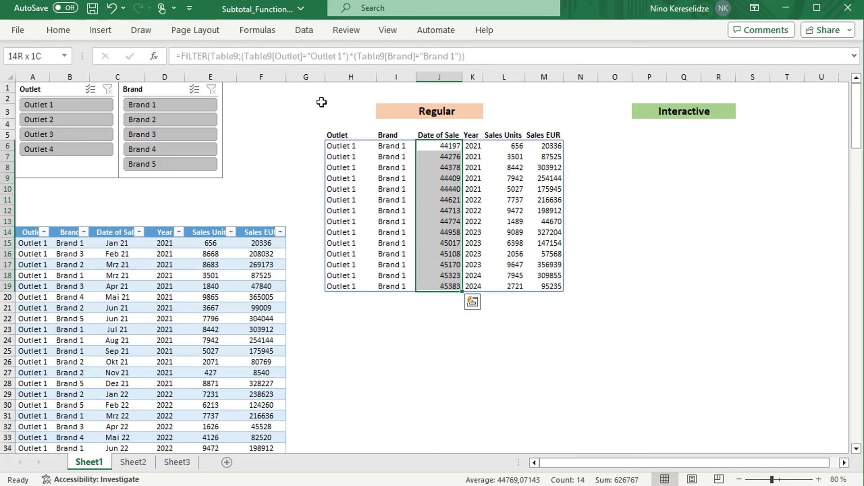
click(58, 31)
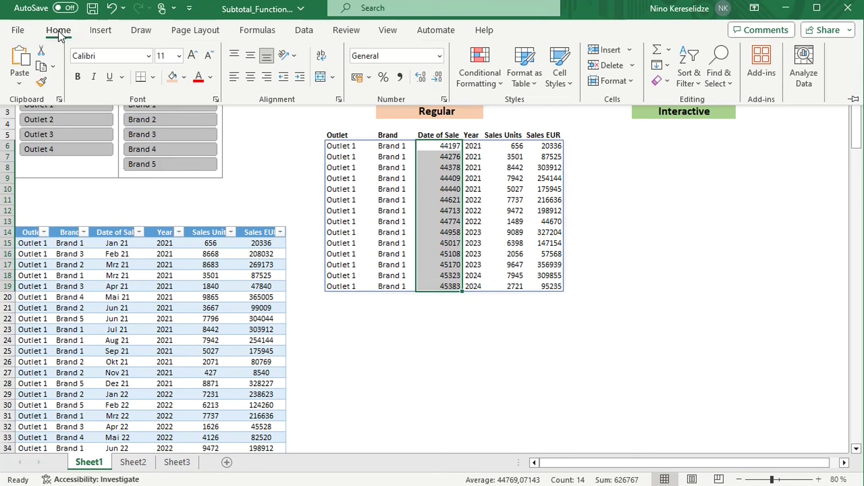
click(440, 56)
click(410, 214)
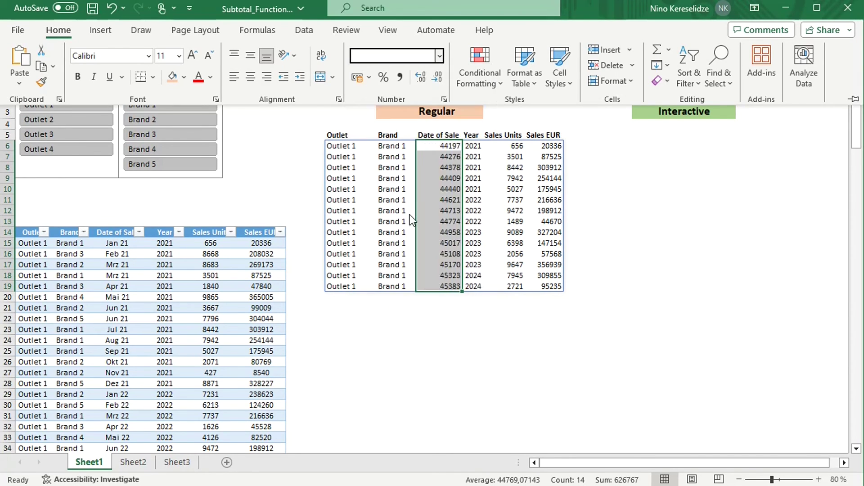
click(455, 332)
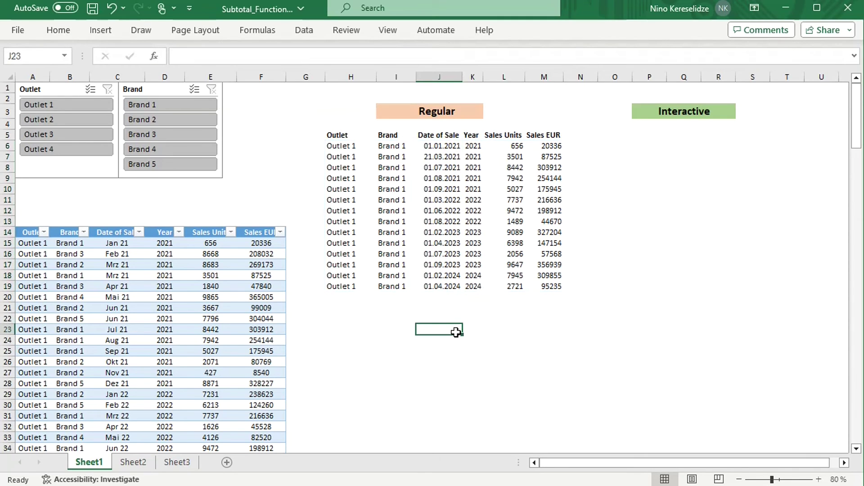
click(646, 137)
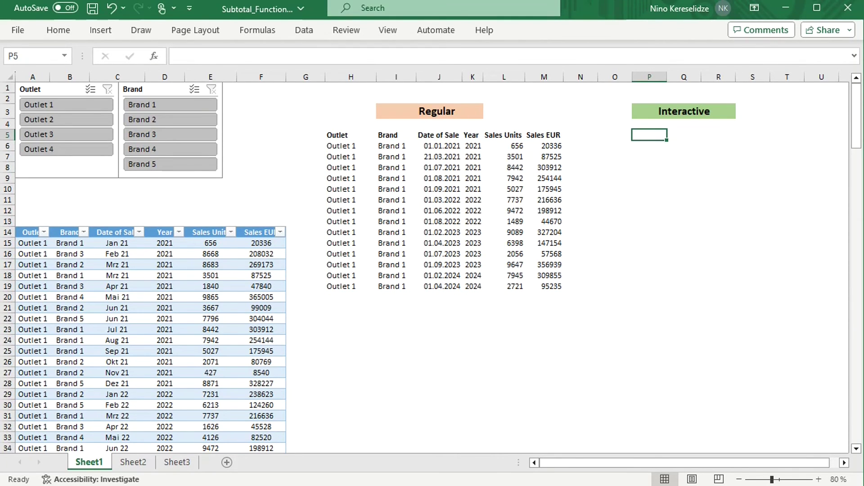
Paste headers into P5:U5 and enter =FILTER(Table9;BYROW(Table9[Outlet];LAMBDA(vis;SUBTOTAL(3;vis)))) in P6
key(Return)
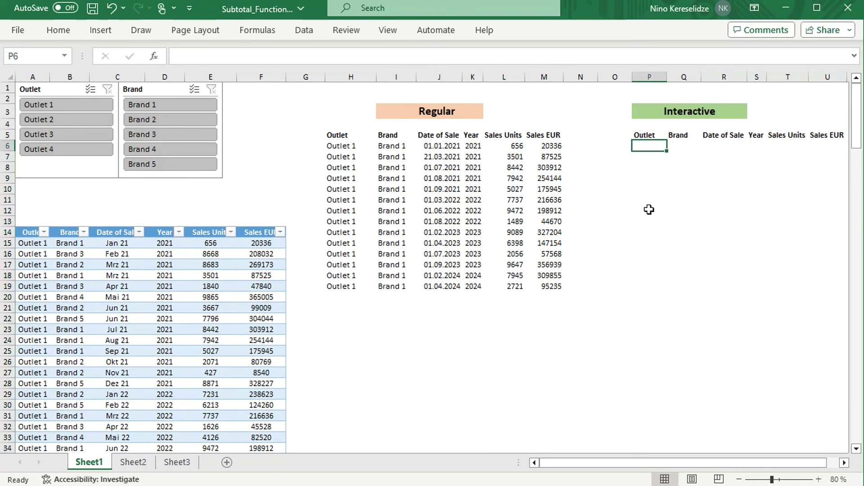
text(=filter)
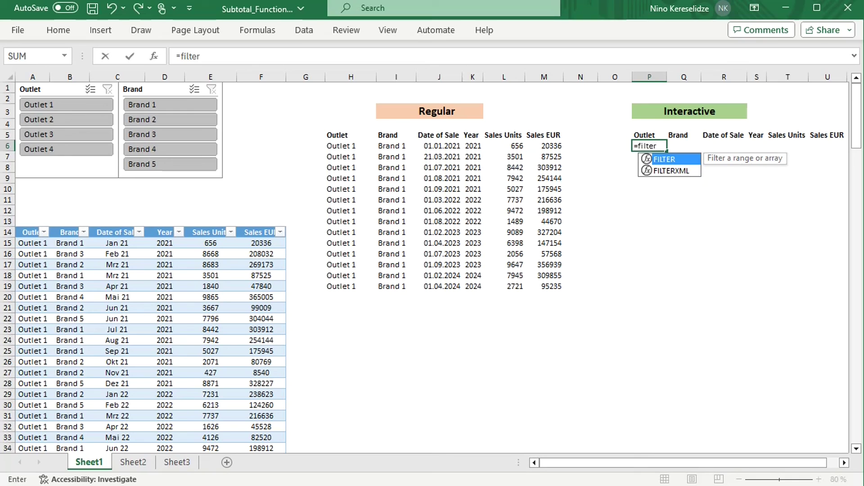
text(()
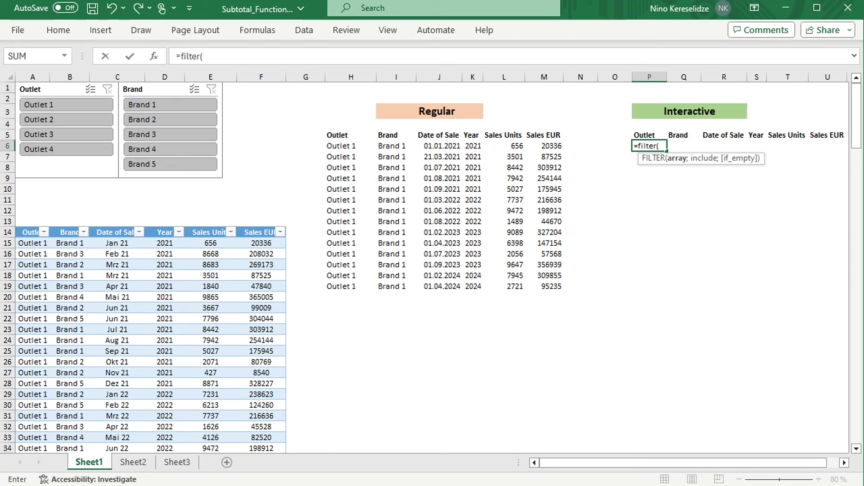
text(table9)
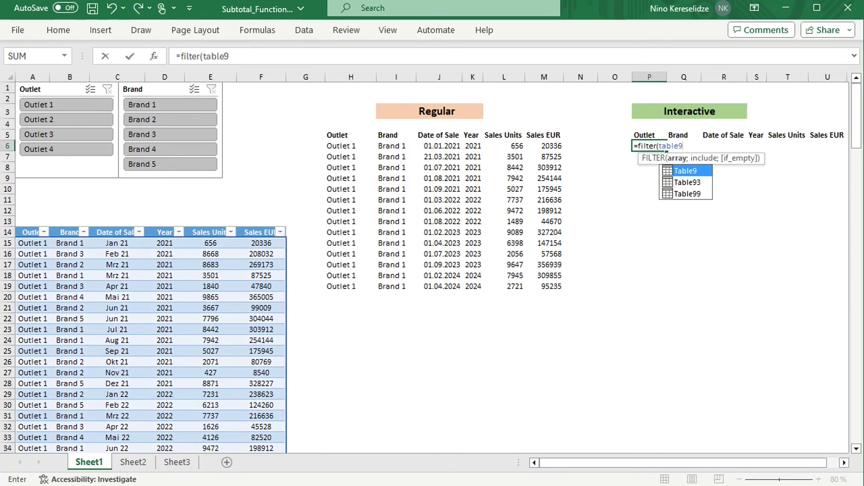
text(;)
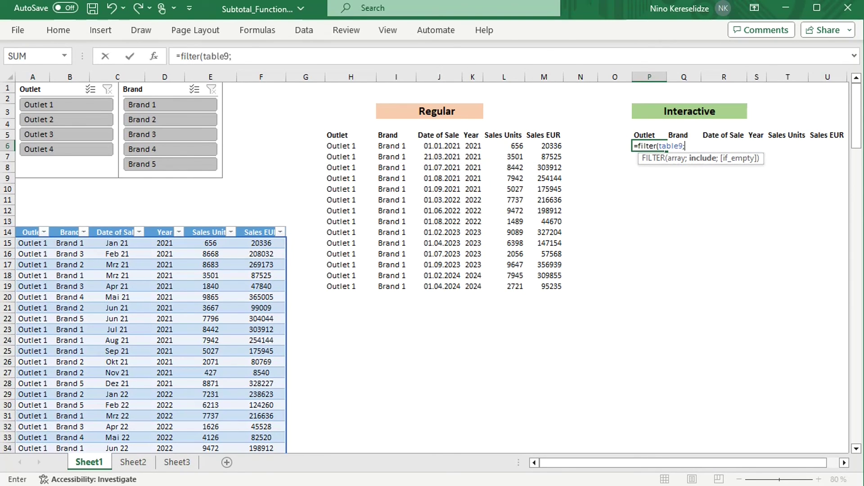
text(byrow(table)
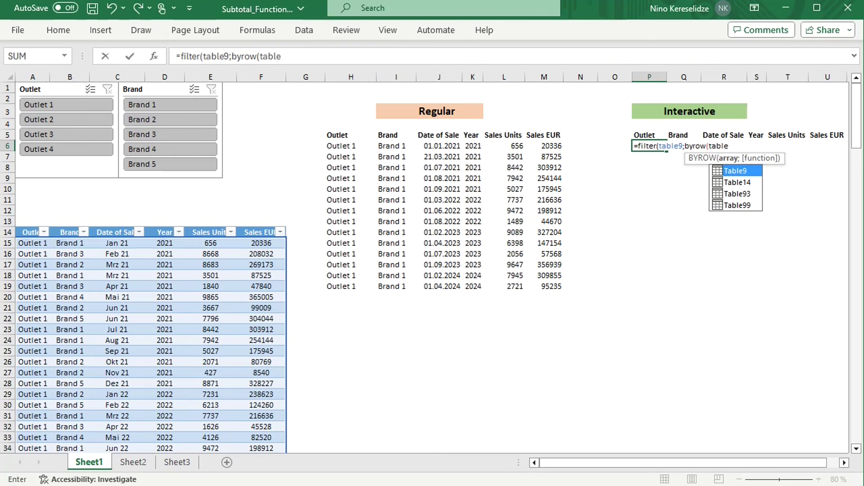
text(9[)
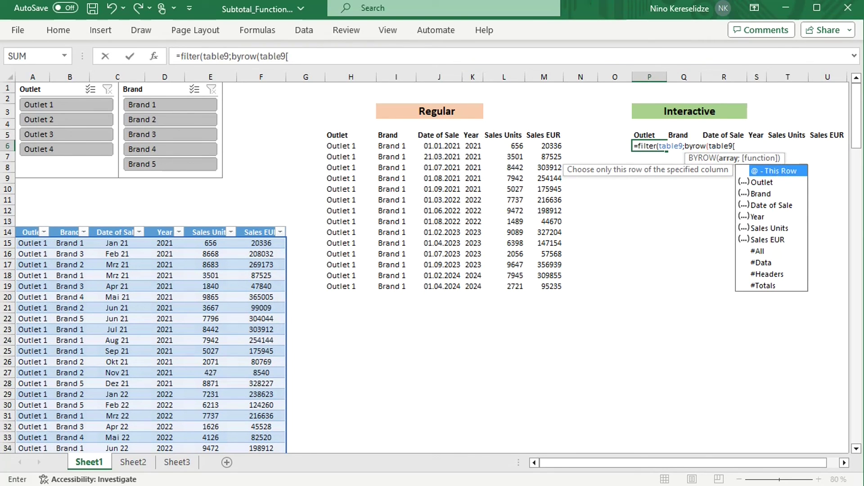
text(outlet)
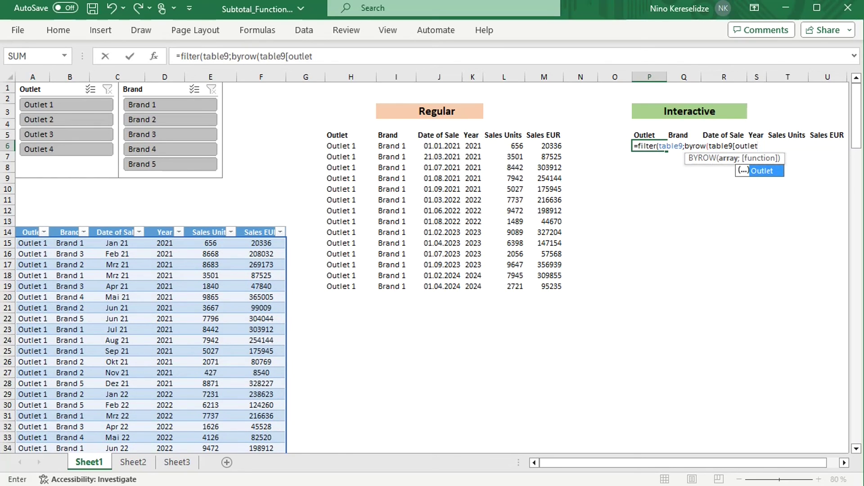
text(])
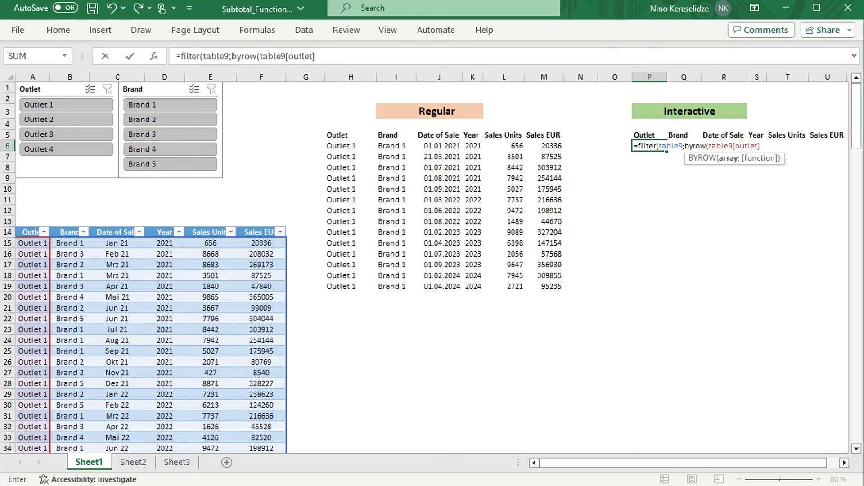
text(;lambda()
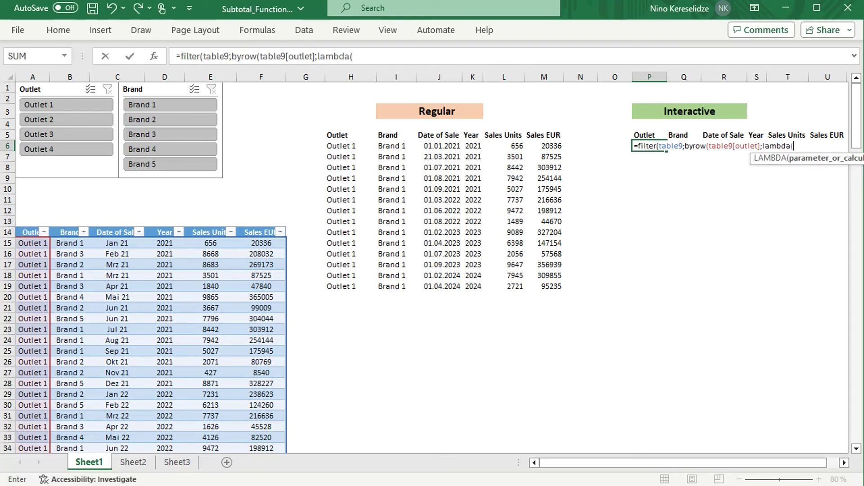
text(vis)
text(;sub)
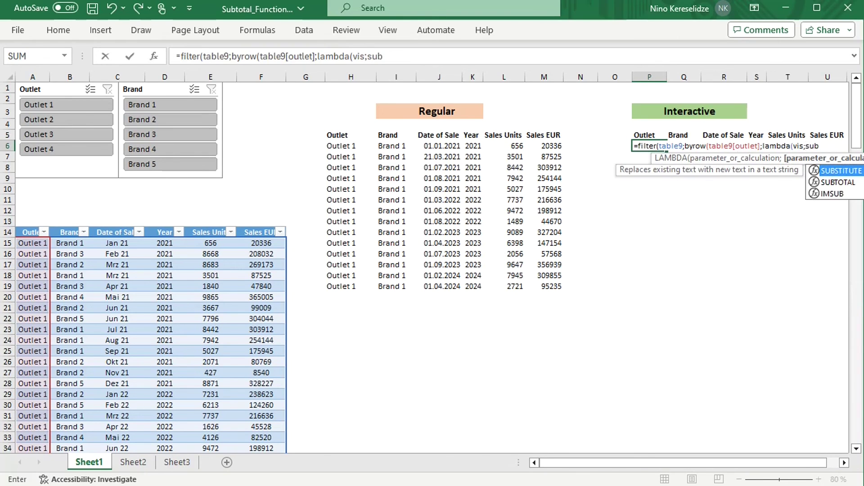
text(total)
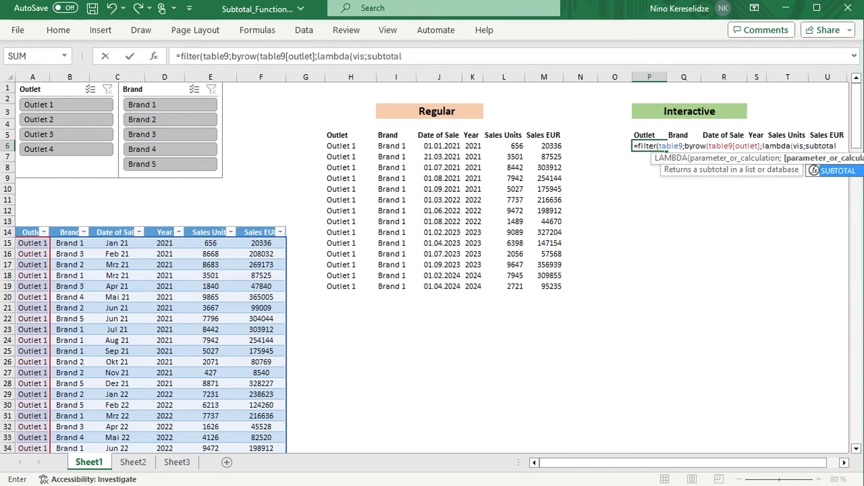
text(()
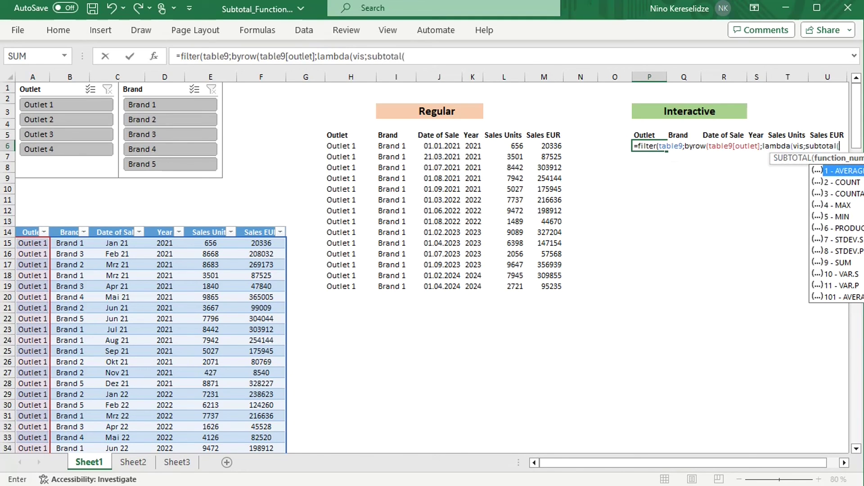
text(3)
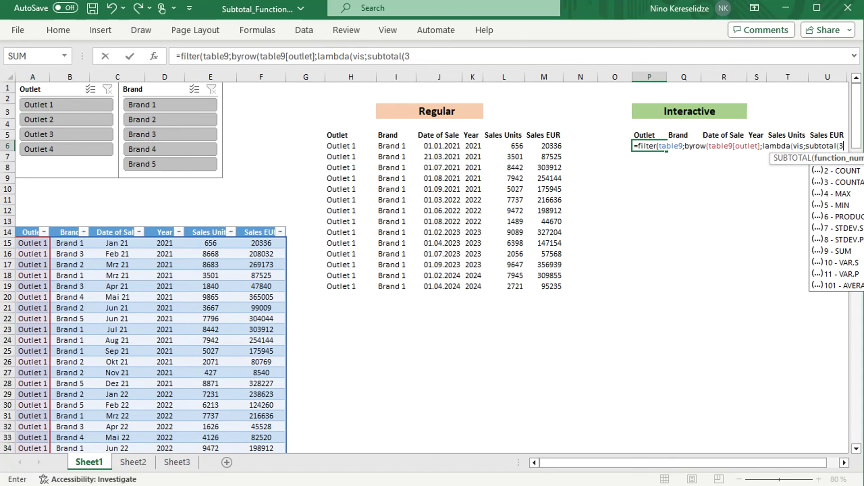
text(;)
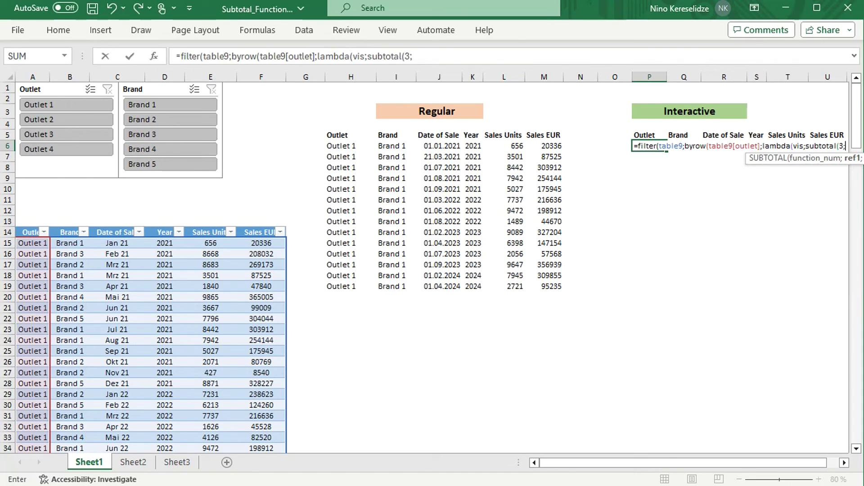
text(vis)
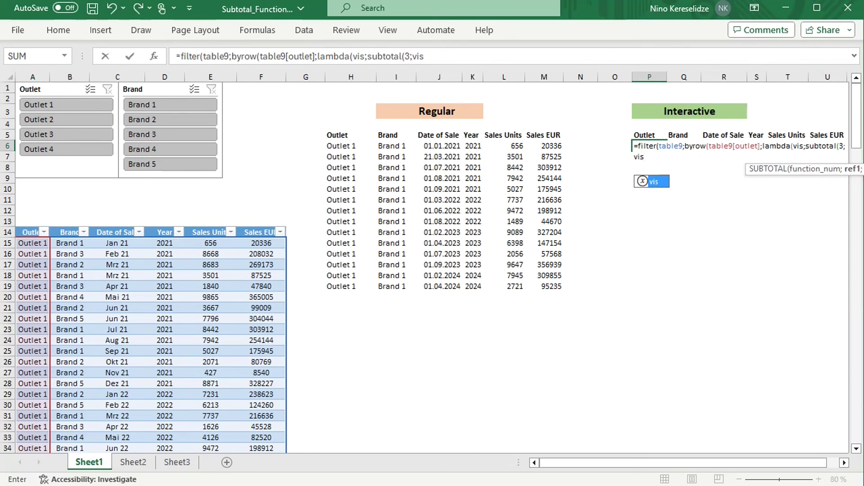
text())
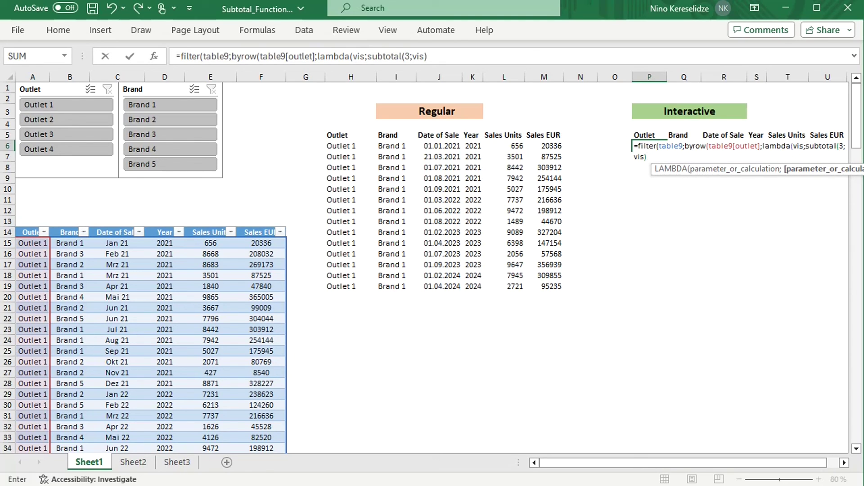
text()))
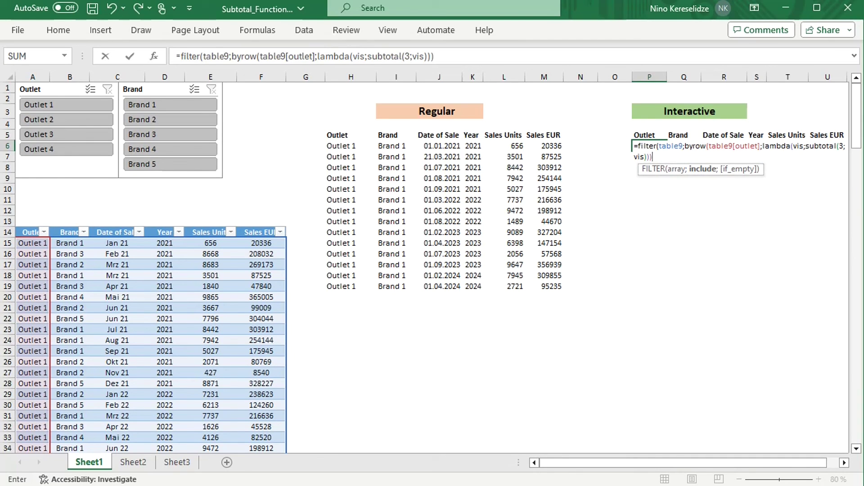
text())
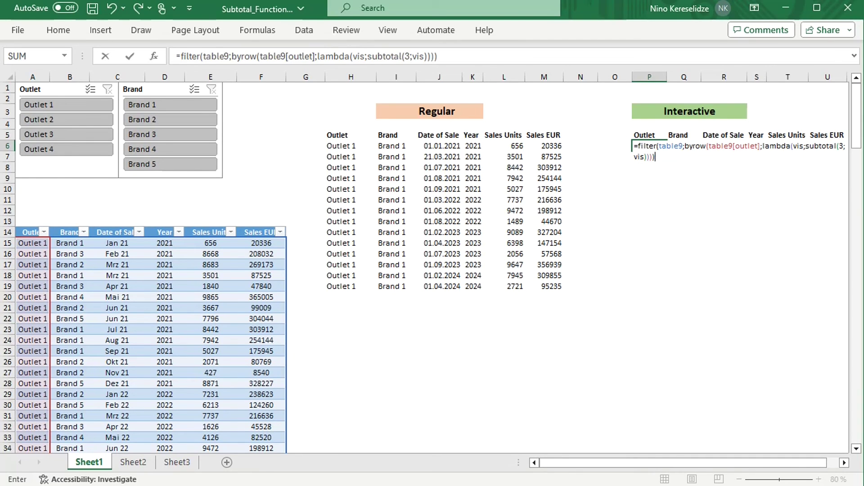
key(Return)
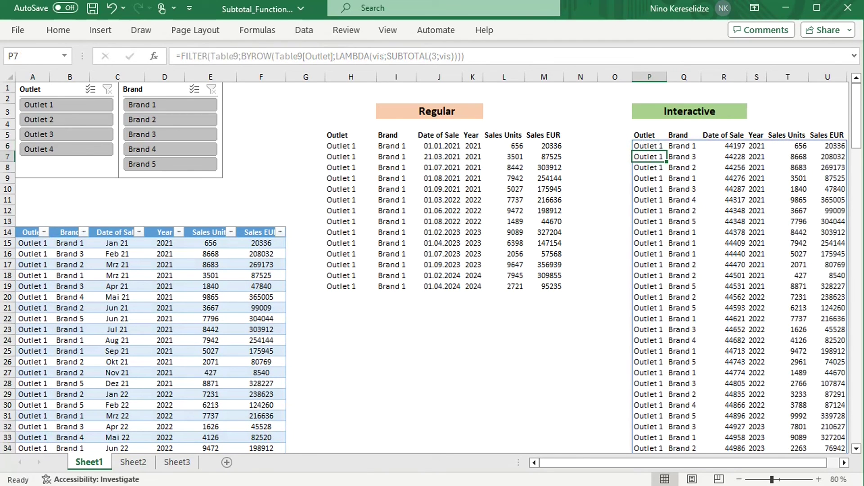
Select Outlet 1 and Brand 1 in the slicers to shrink the Interactive results
click(50, 105)
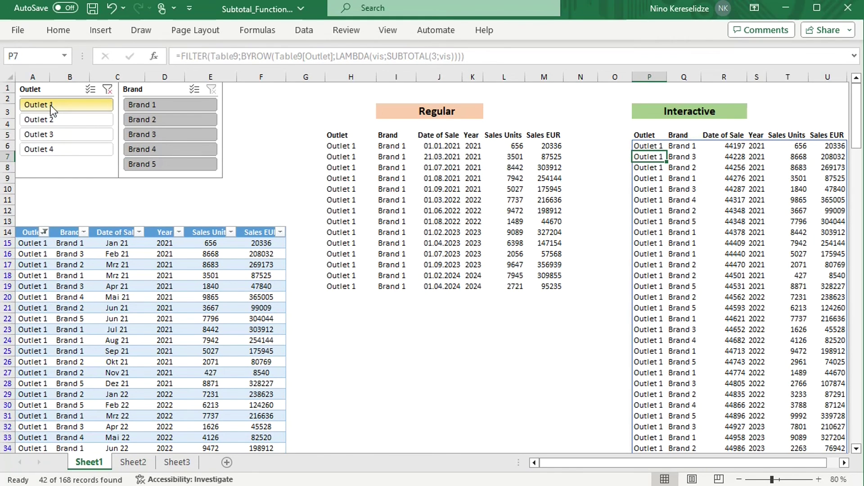
click(155, 106)
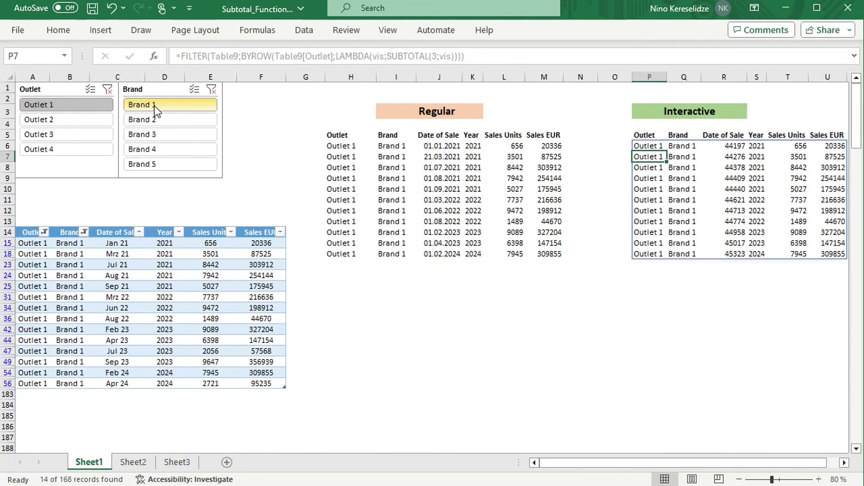